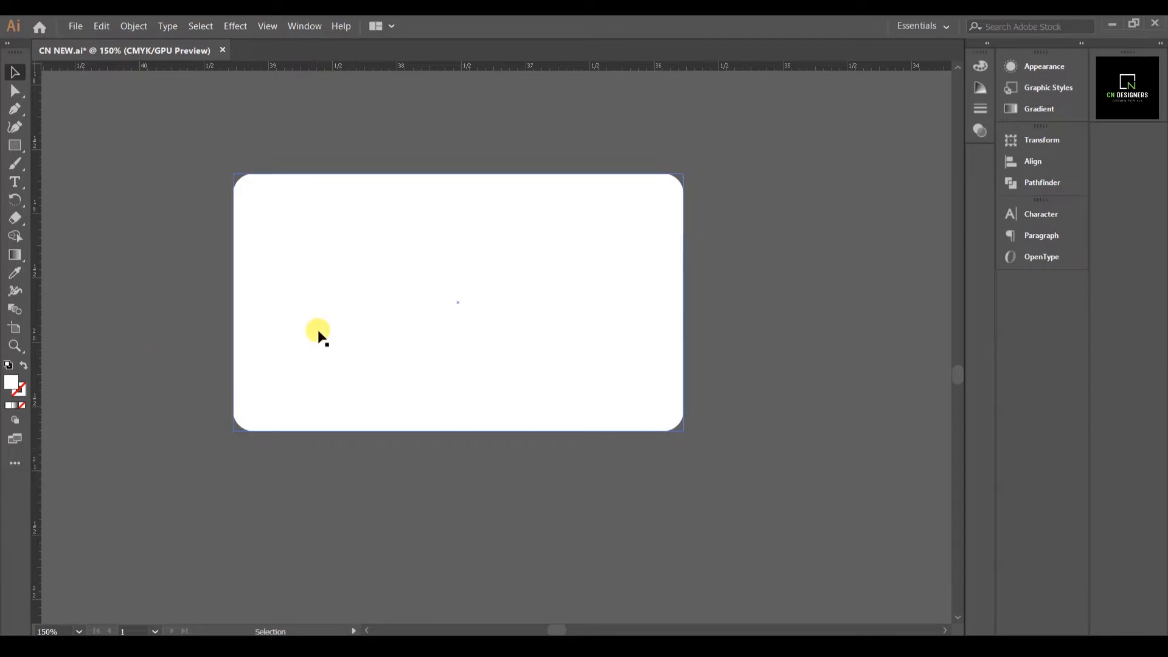
Expand the appearance of the rounded white rectangle
click(131, 26)
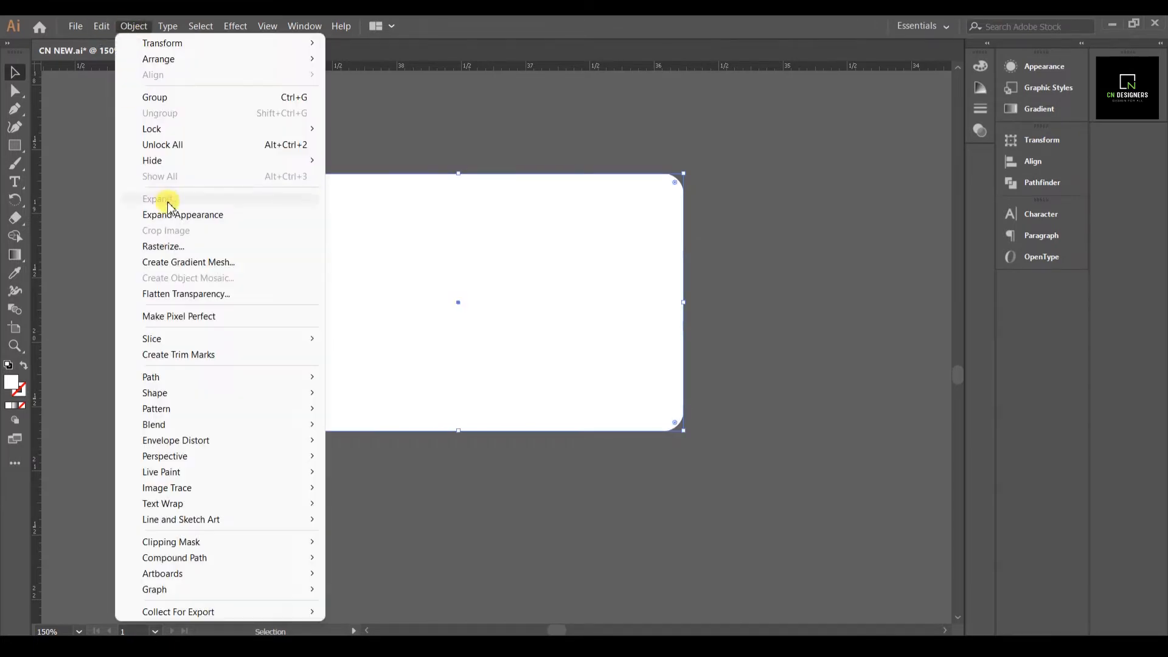
click(240, 213)
click(210, 266)
scroll(488, 263, down, 1)
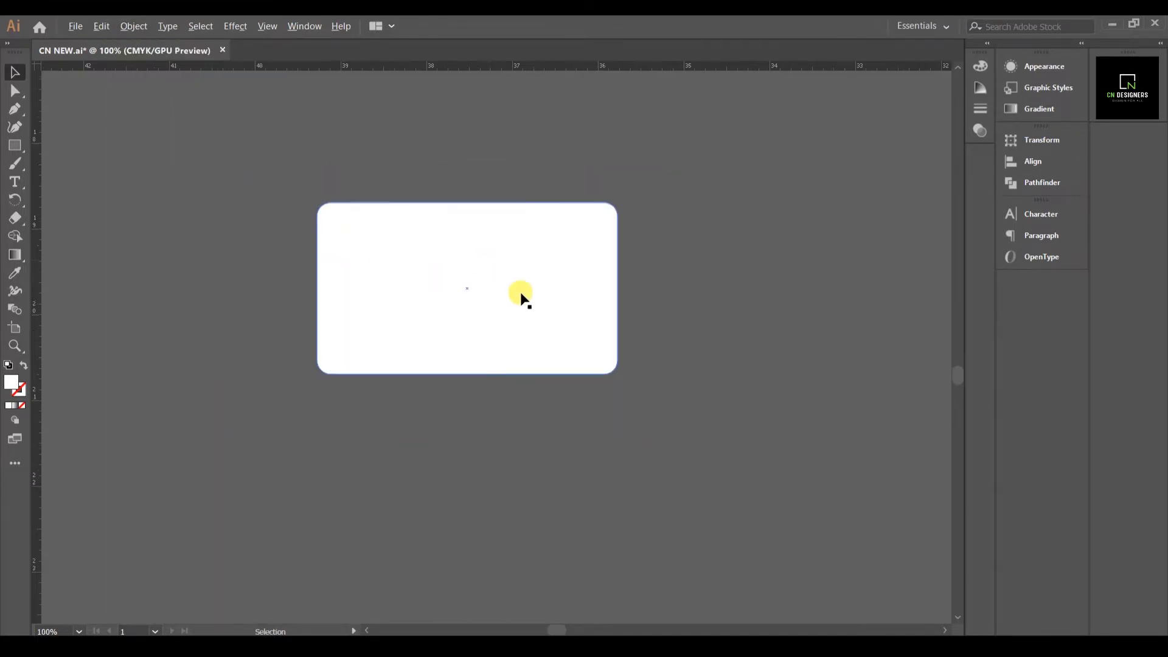
Duplicate the rounded white rectangle directly below the original, leaving a small gap between the two
drag(527, 304, 529, 480)
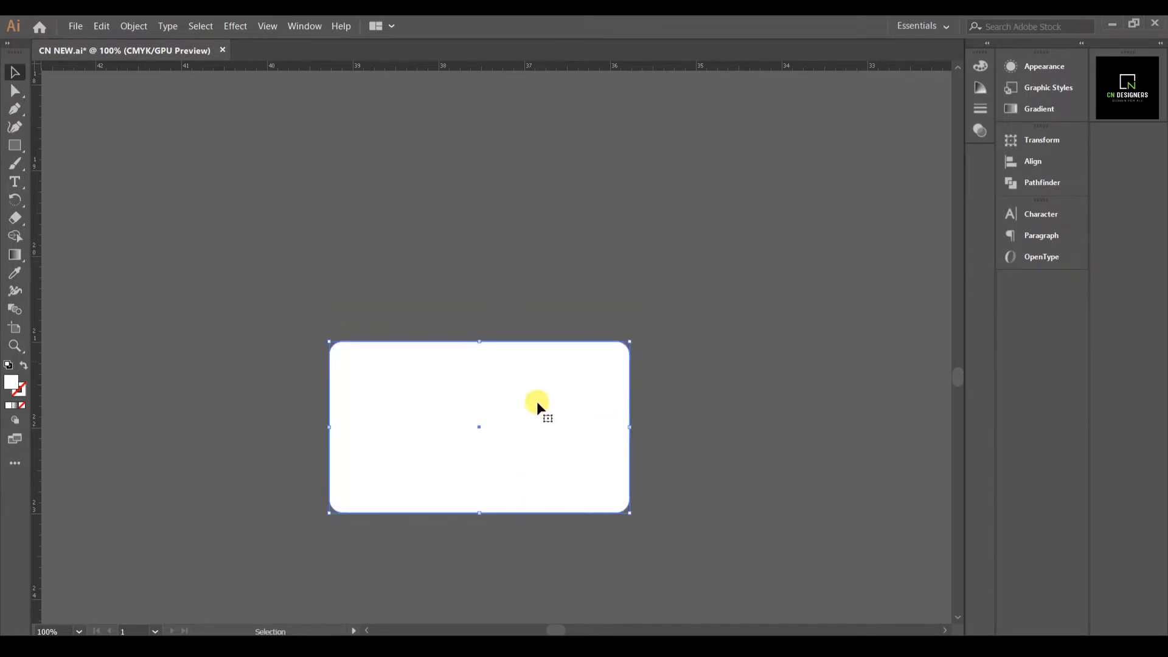
key(ctrl+z)
drag(569, 278, 568, 479)
Fill the upper rectangle with dark grey at C 0, M 0, Y 0, K 90%
click(451, 200)
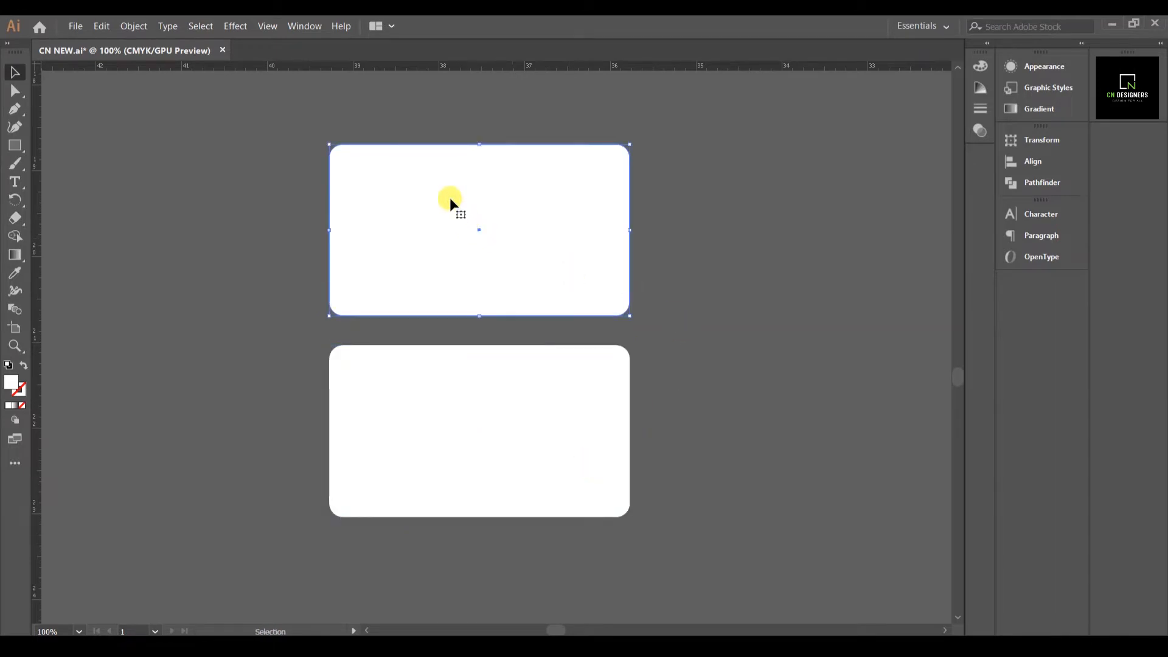
double_click(12, 383)
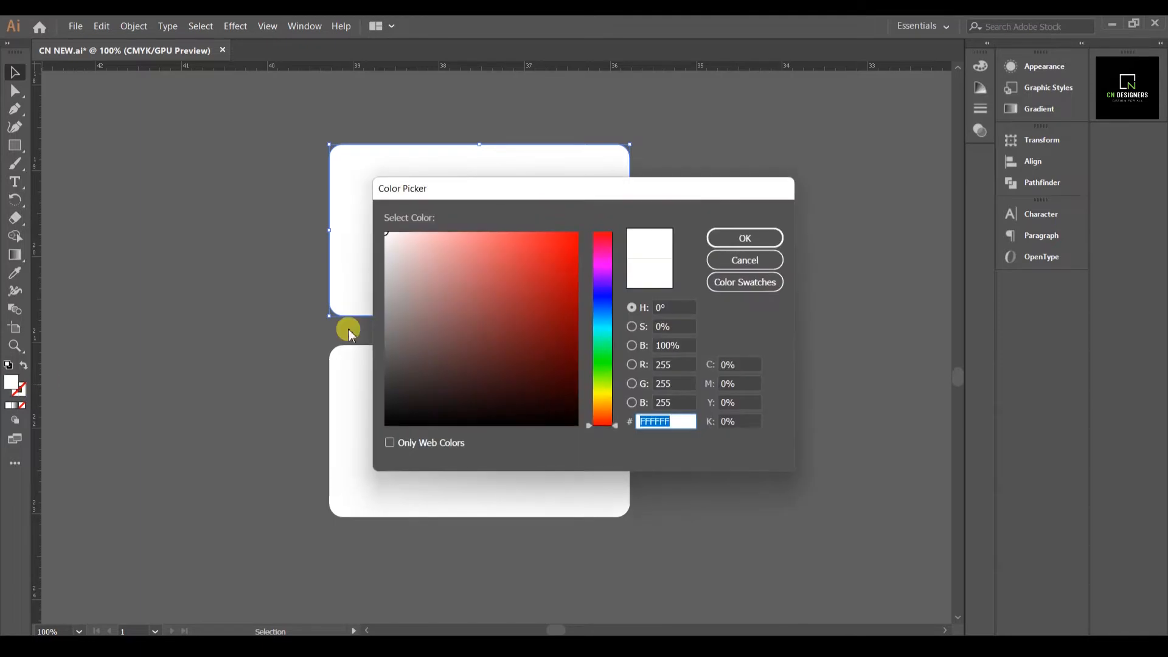
click(755, 258)
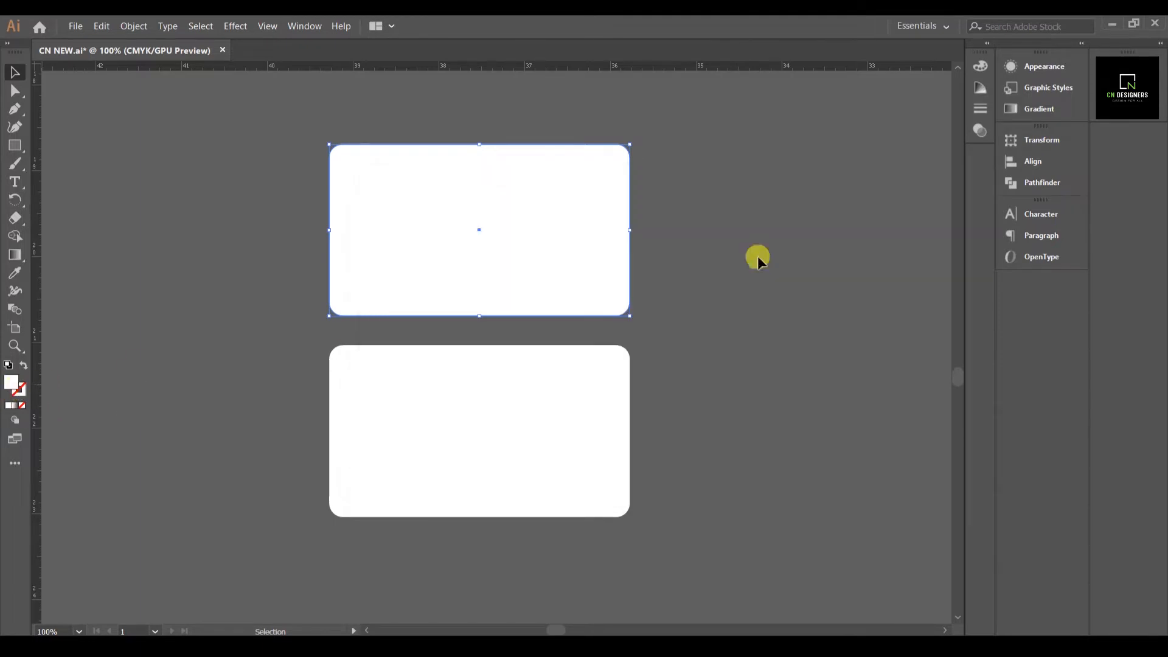
click(984, 68)
click(805, 163)
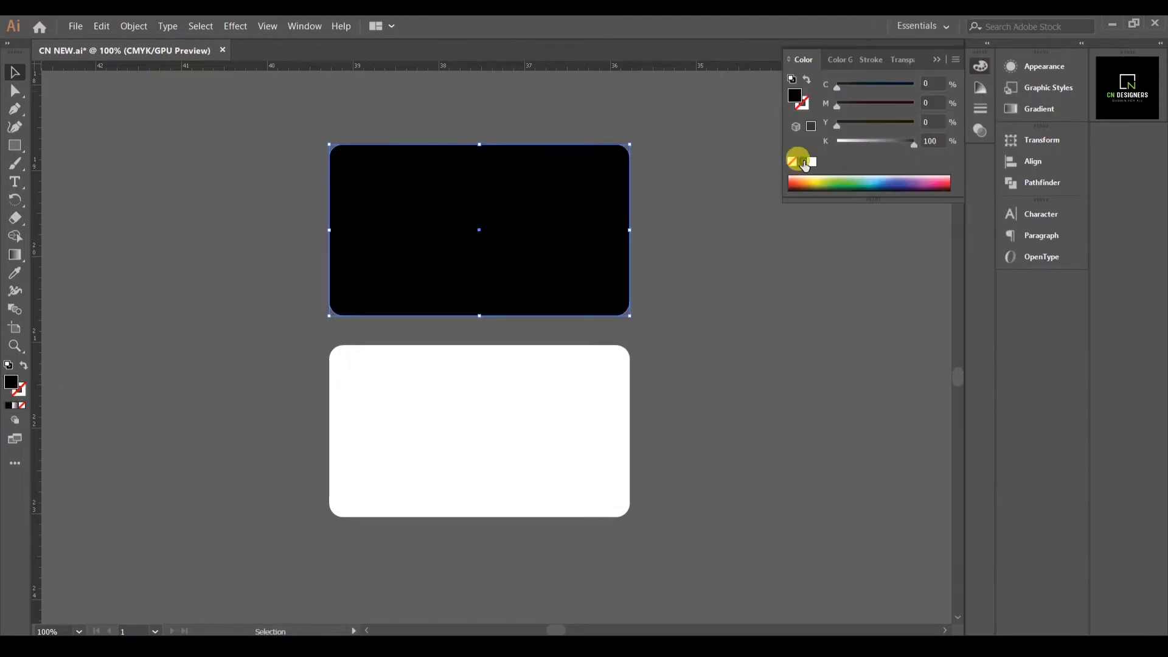
drag(896, 146, 895, 146)
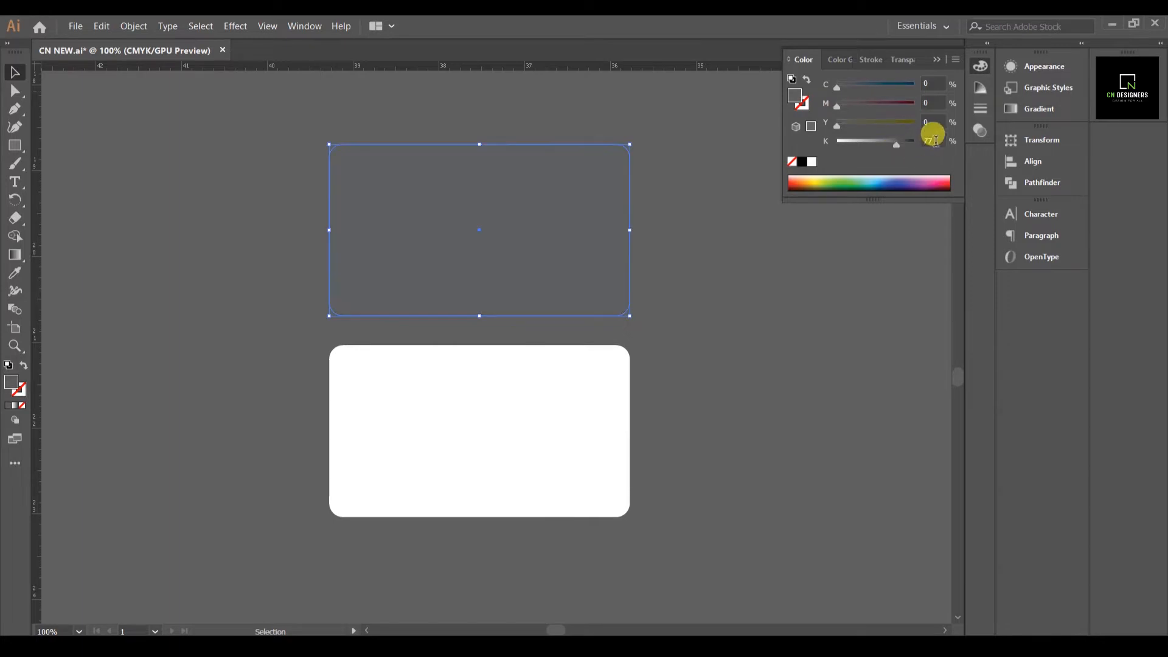
click(904, 144)
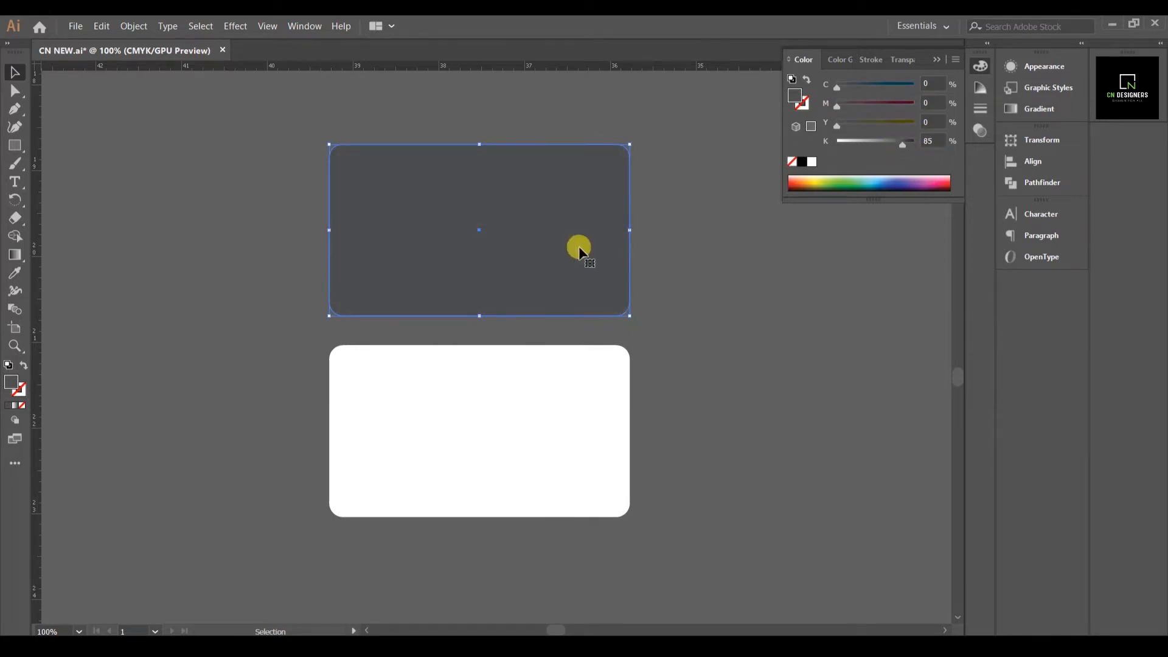
click(908, 144)
click(699, 209)
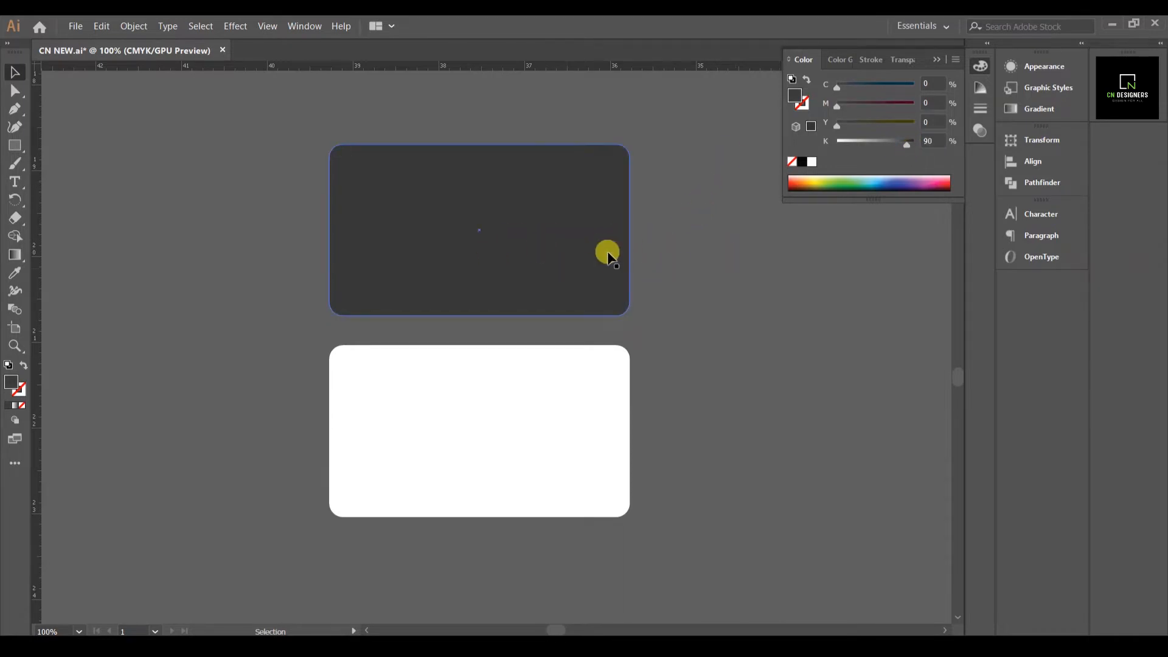
Move the CN Designers logo from the other artwork to just beside the dark grey card
scroll(323, 228, down, 1)
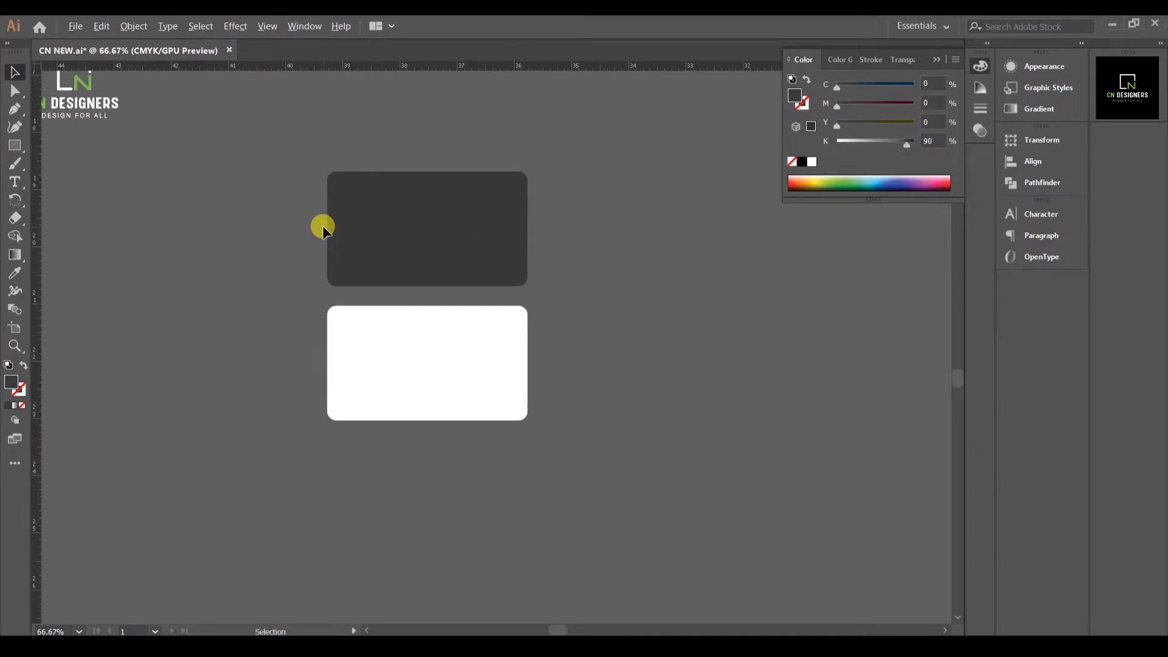
scroll(322, 228, up, 1)
drag(397, 236, 706, 375)
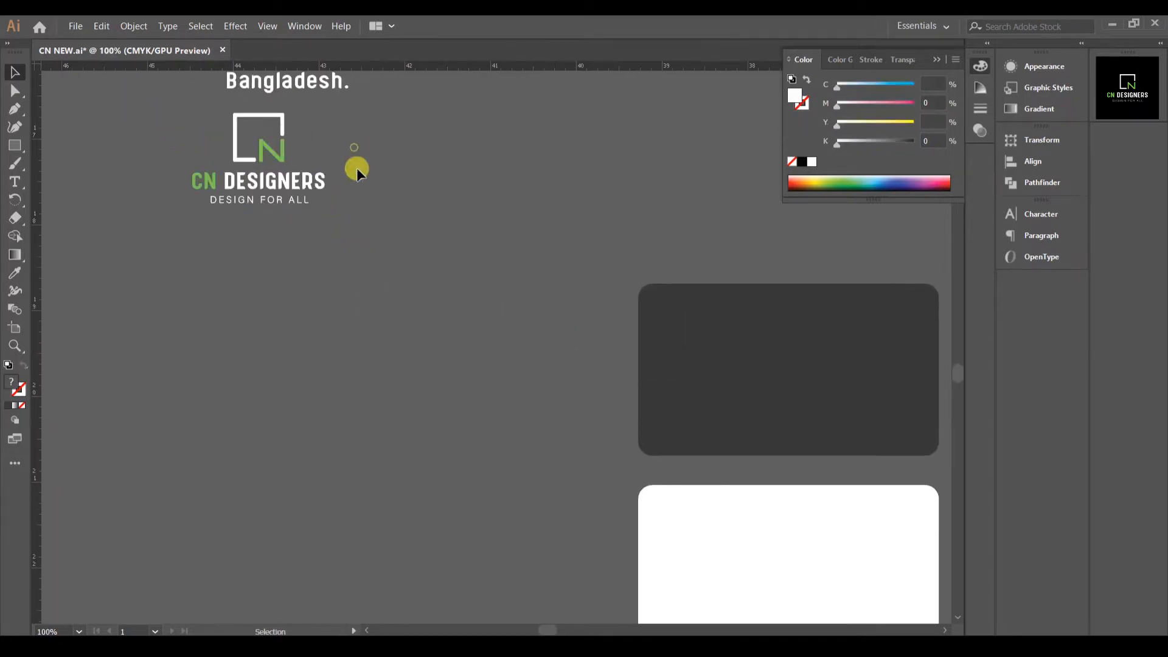
drag(358, 167, 181, 118)
drag(310, 168, 553, 340)
click(637, 255)
drag(638, 255, 388, 319)
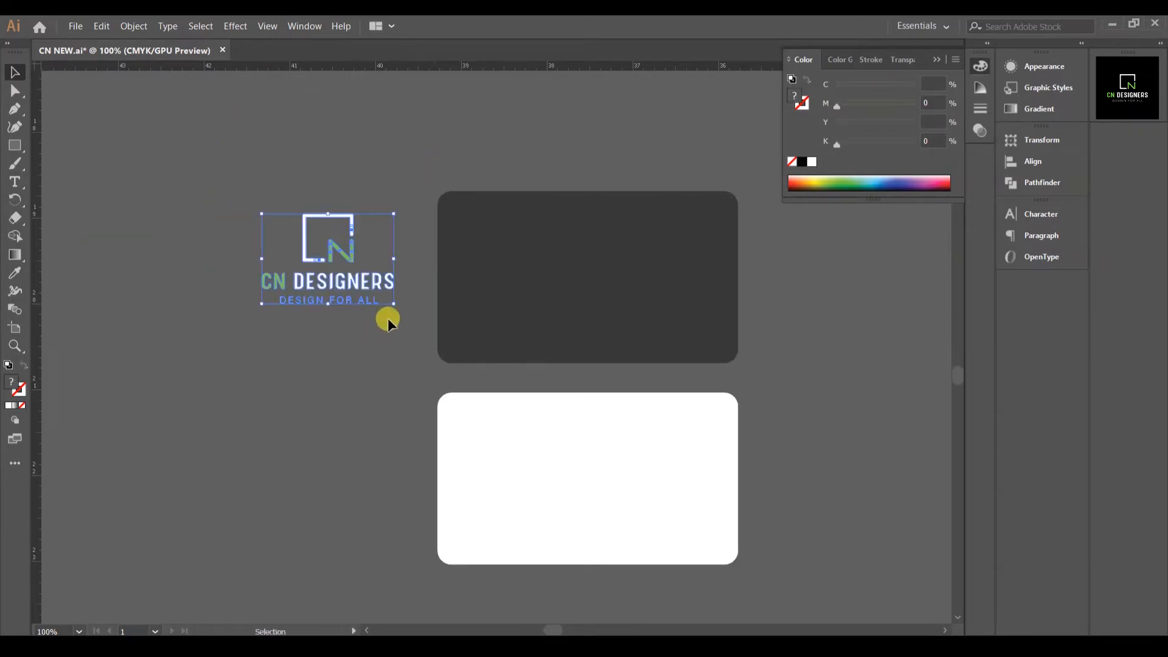
Bring the CN Designers logo to the front and place it on the middle of the dark card
right_click(353, 260)
mouse_move(414, 444)
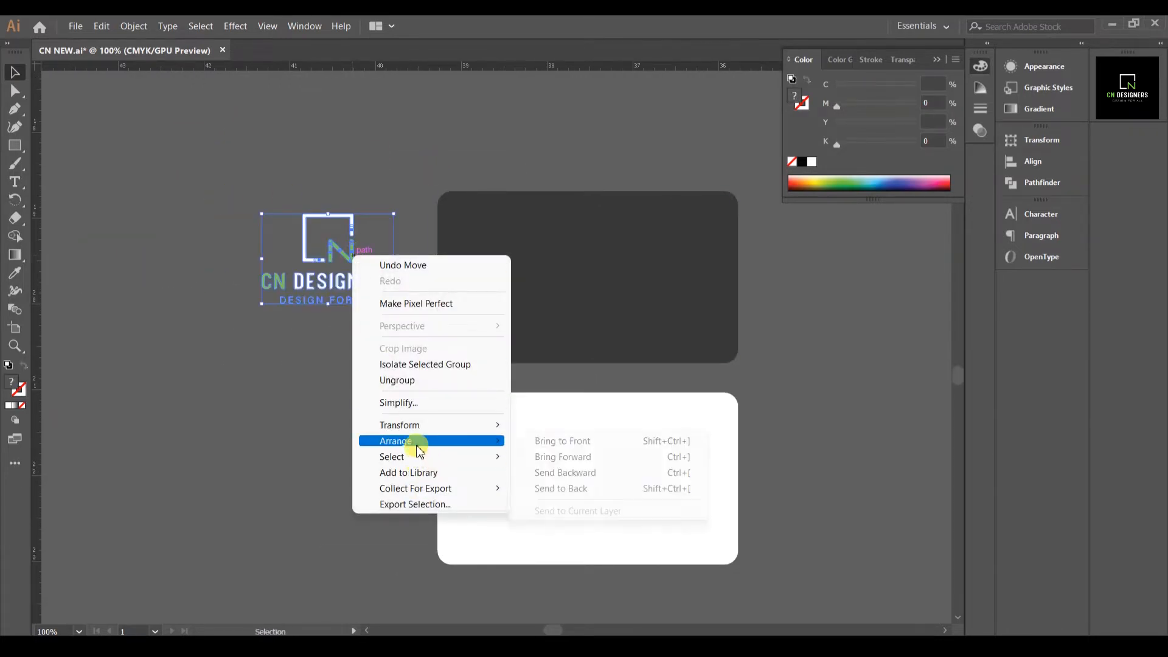
click(548, 442)
click(365, 174)
drag(354, 255, 611, 266)
drag(766, 270, 685, 266)
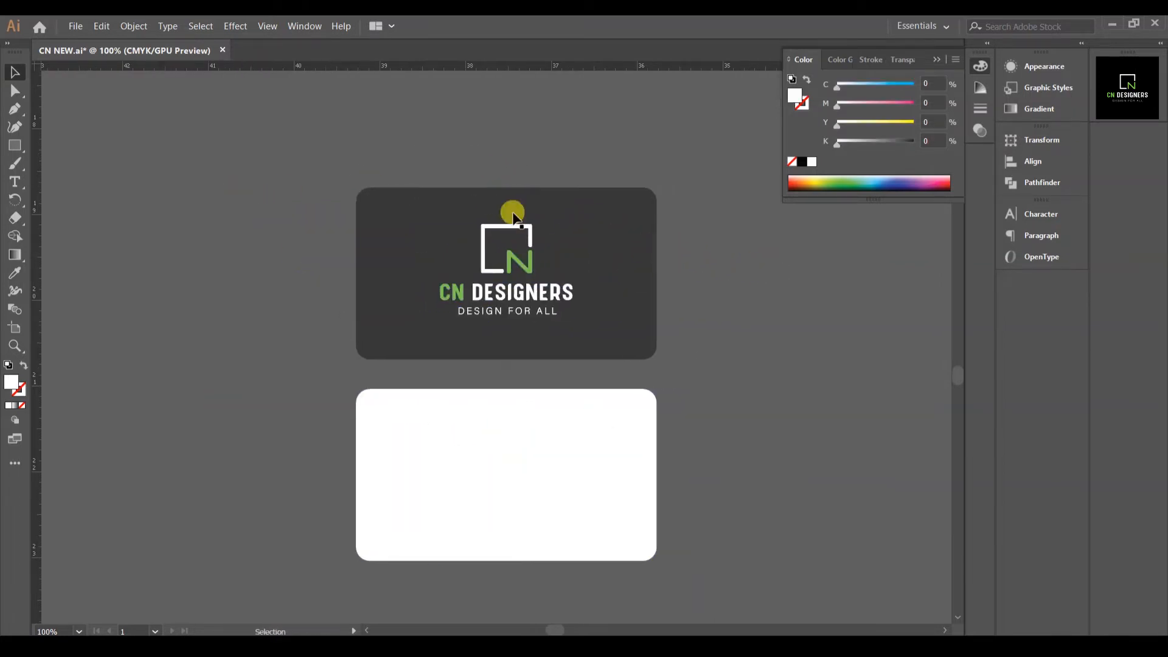
Vertically centre-align the logo with the dark card
drag(768, 324, 769, 323)
click(1028, 162)
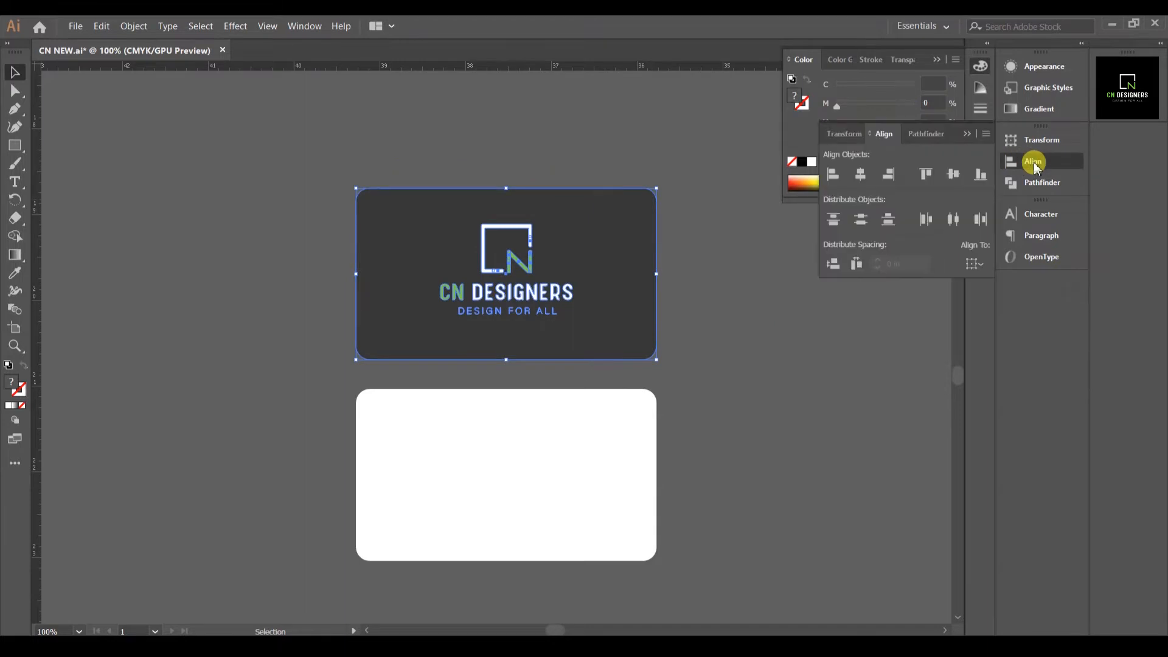
click(953, 176)
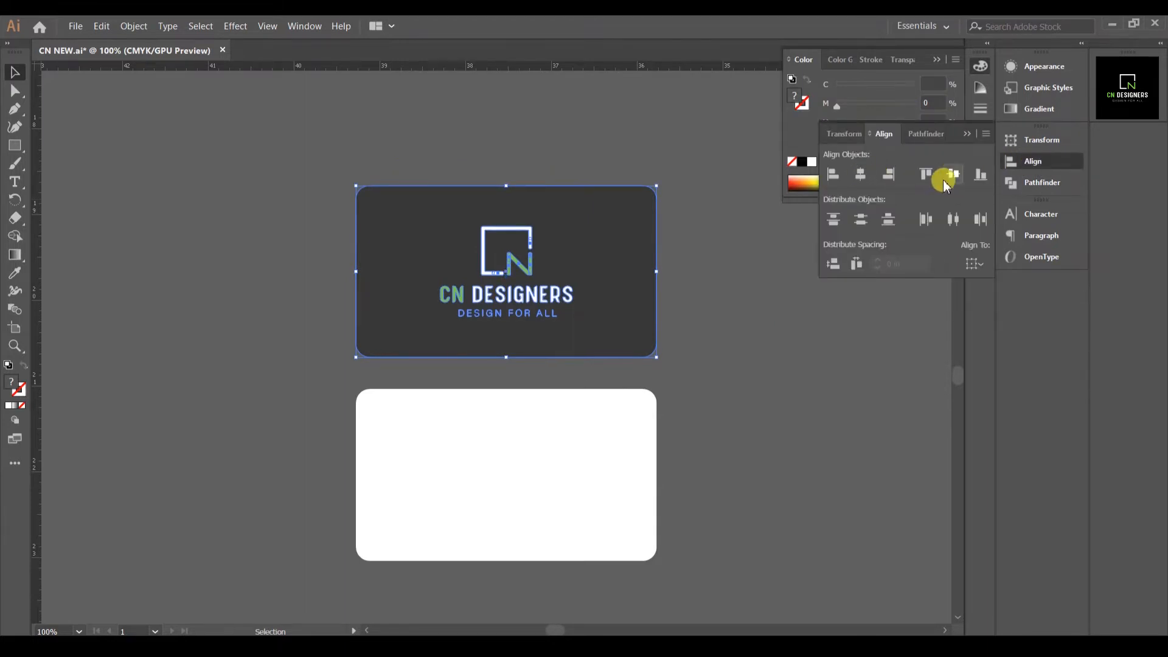
click(727, 272)
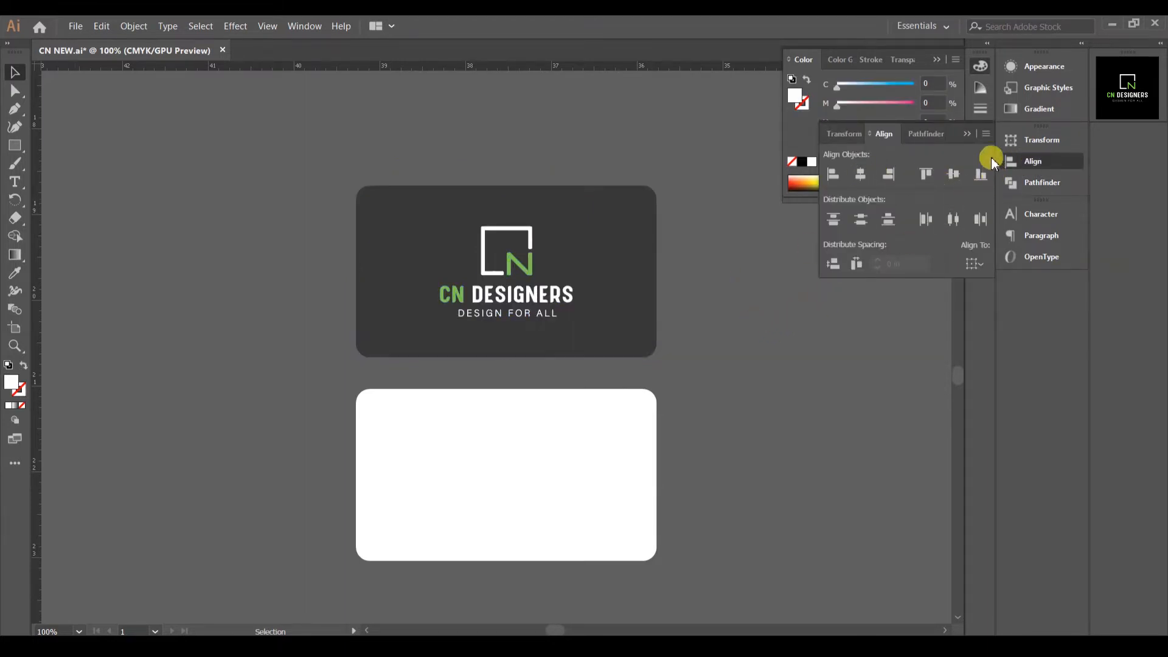
click(1012, 162)
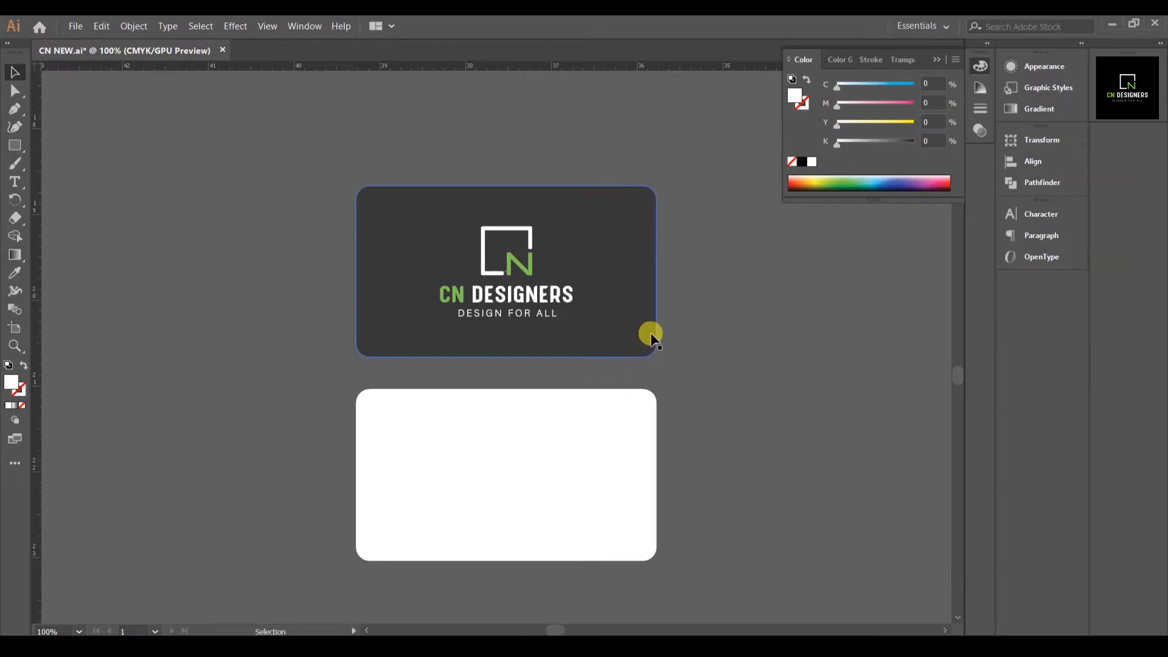
Group the logo together with its dark card
drag(762, 356, 764, 353)
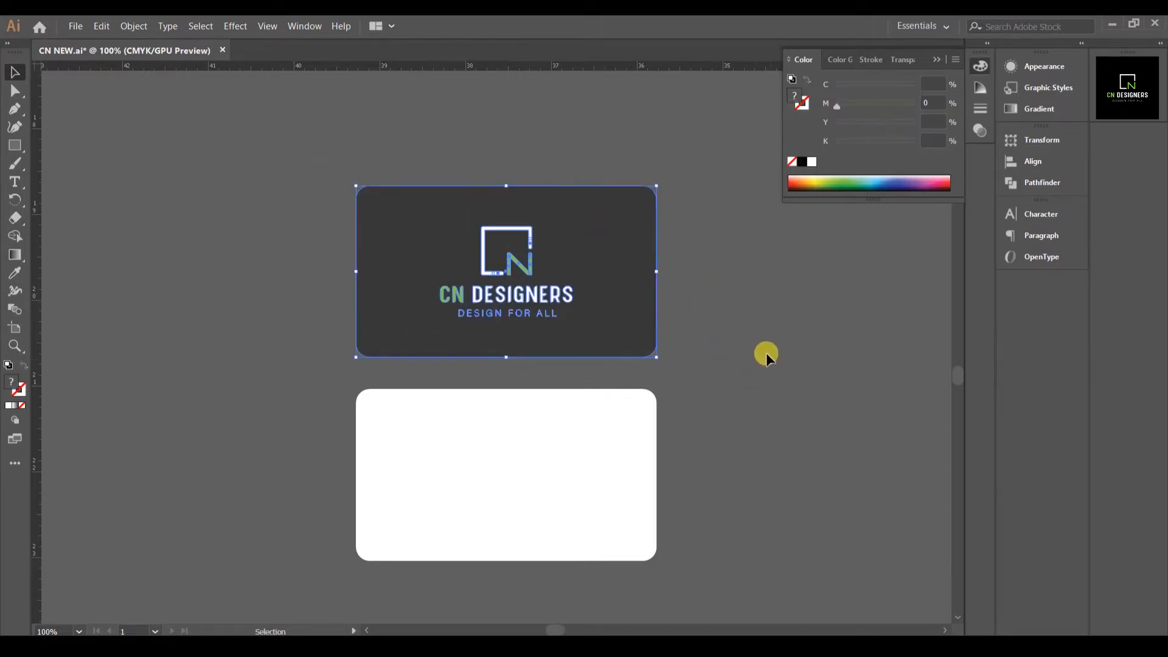
right_click(607, 294)
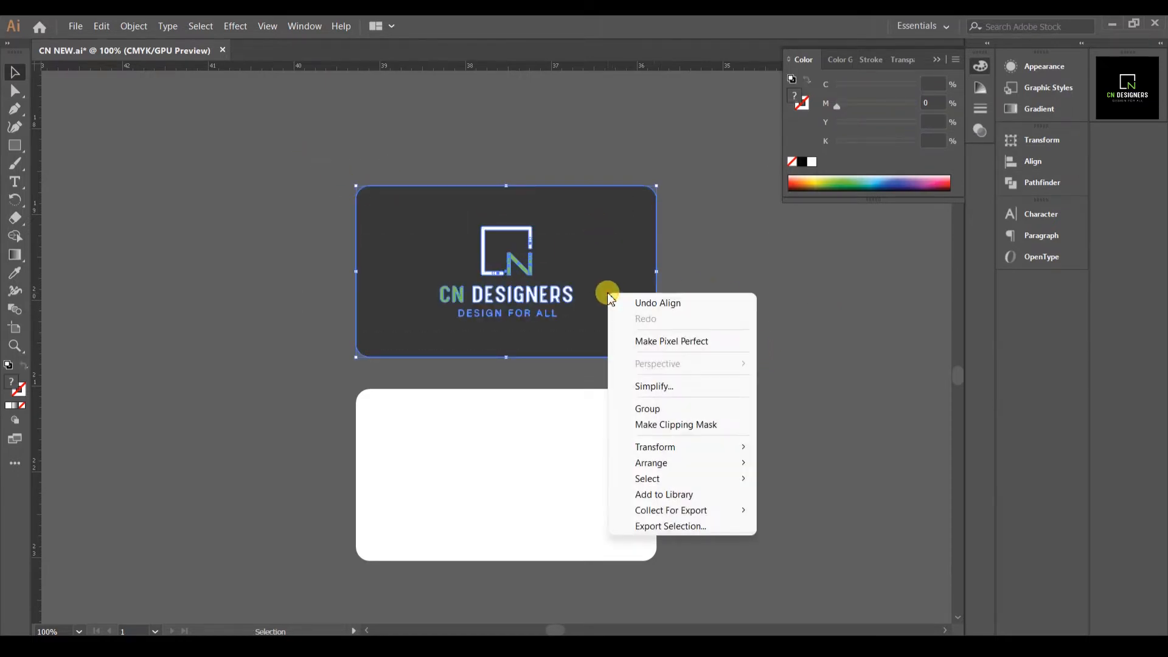
click(658, 411)
click(711, 292)
Arrange the cards side by side, with the grouped logo card to the left of the white card
drag(702, 305, 809, 300)
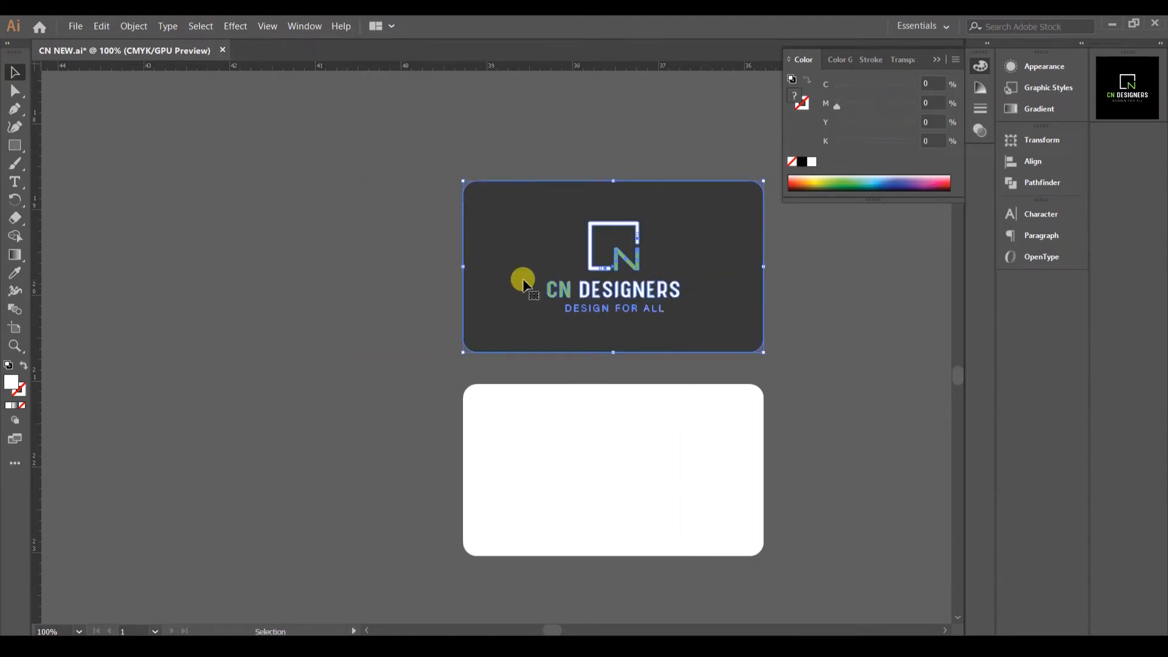
drag(522, 276, 123, 244)
drag(570, 409, 533, 187)
Recolour the white card with the dark grey fill sampled from the logo card
click(798, 277)
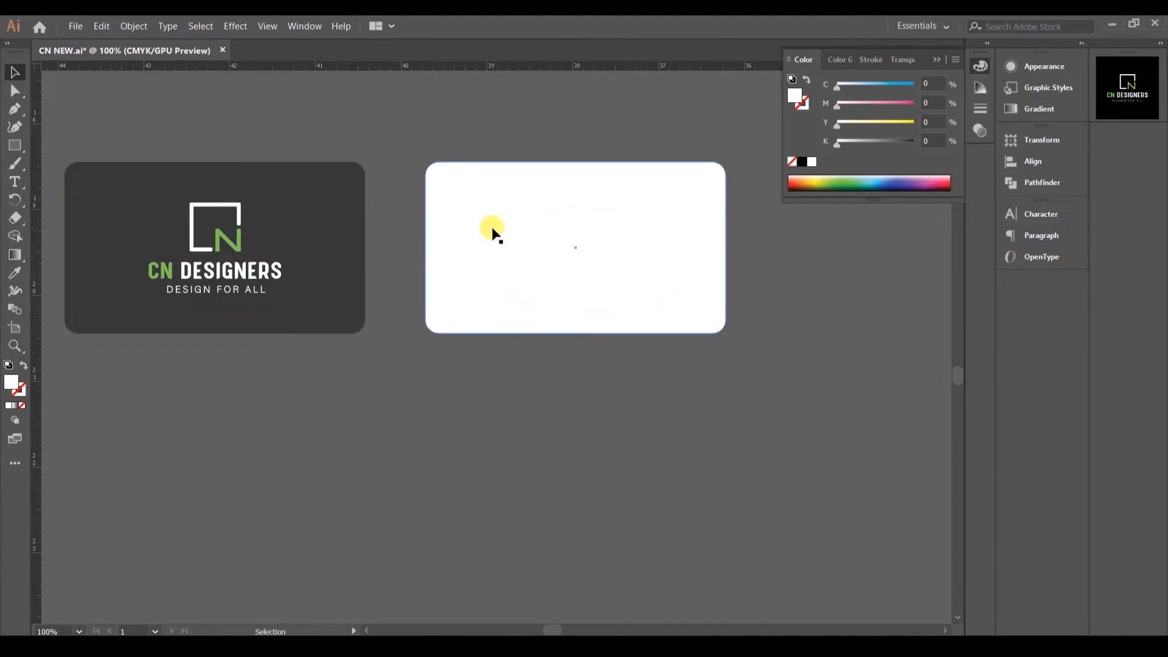
drag(637, 393, 637, 394)
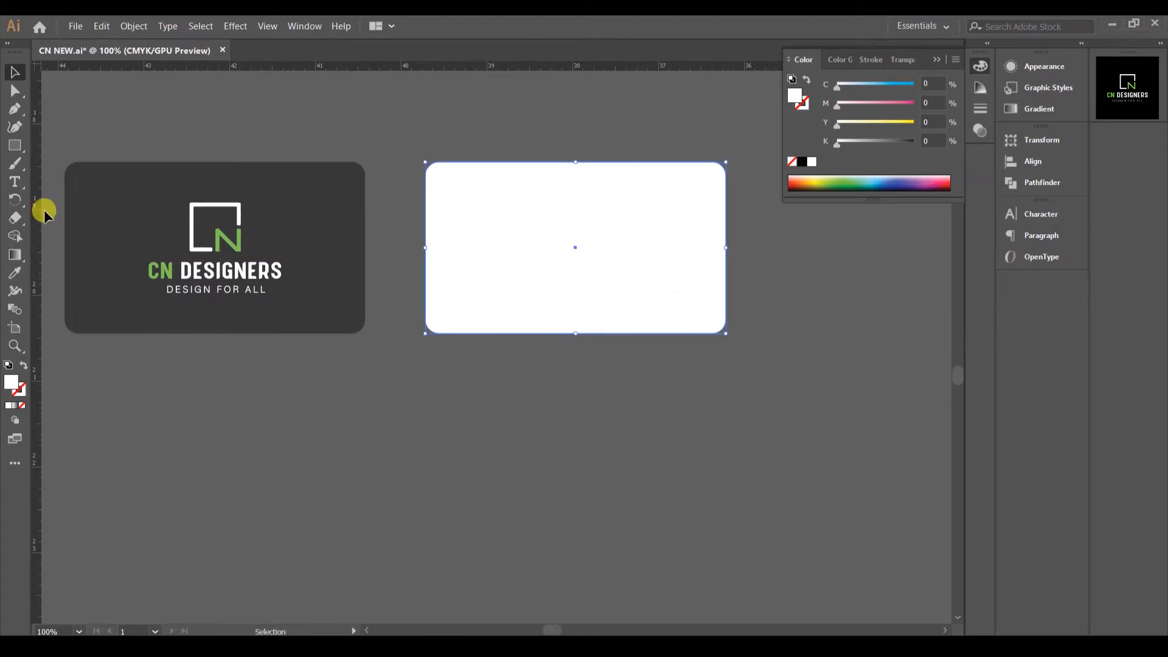
click(152, 256)
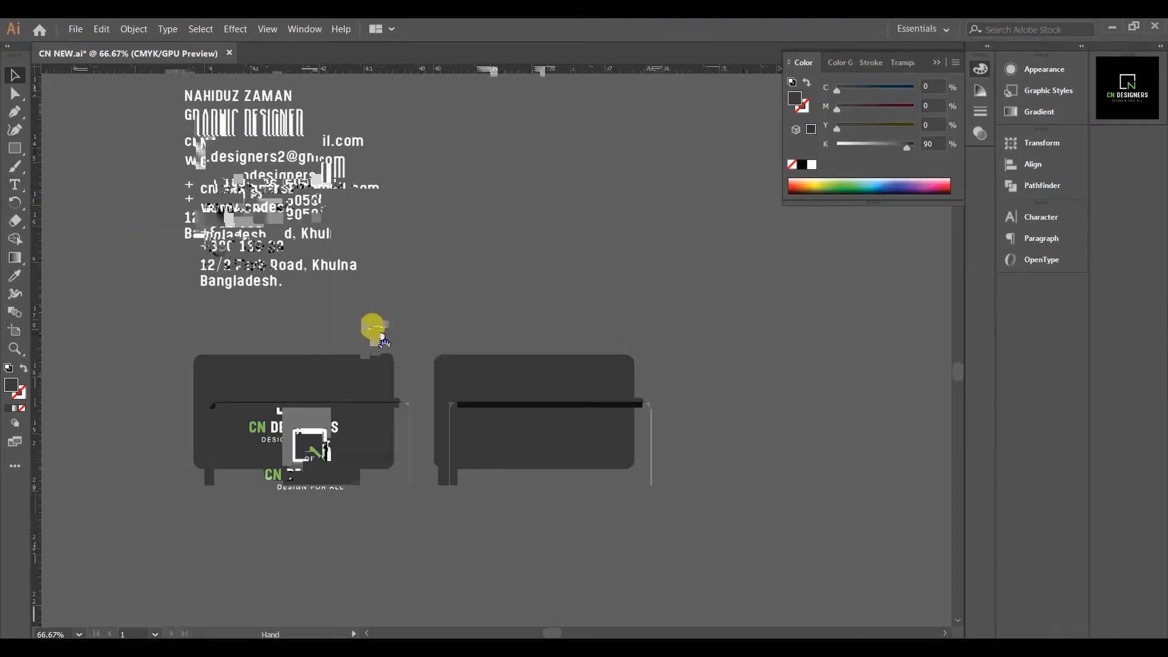
Move the name, job title and contact detail text lines to just above the blank dark card
drag(292, 157, 521, 360)
drag(312, 193, 728, 391)
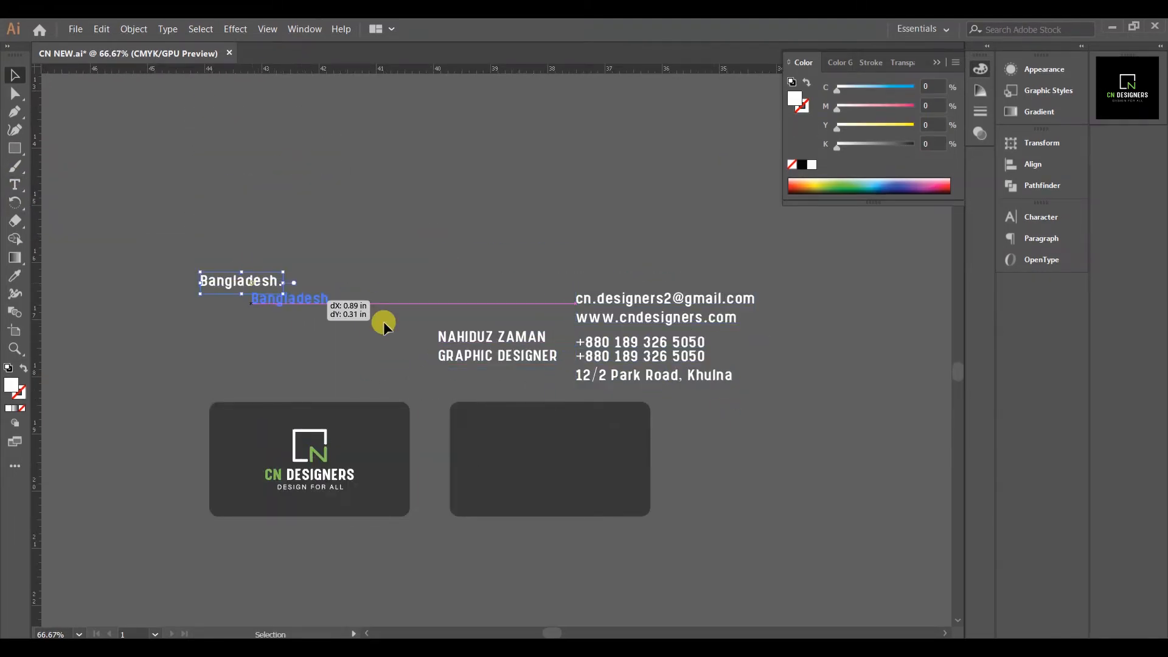
drag(383, 321, 718, 409)
Place a vertical and a horizontal ruler guide crossing at the centre of the blank dark card
scroll(670, 423, up, 3)
click(511, 329)
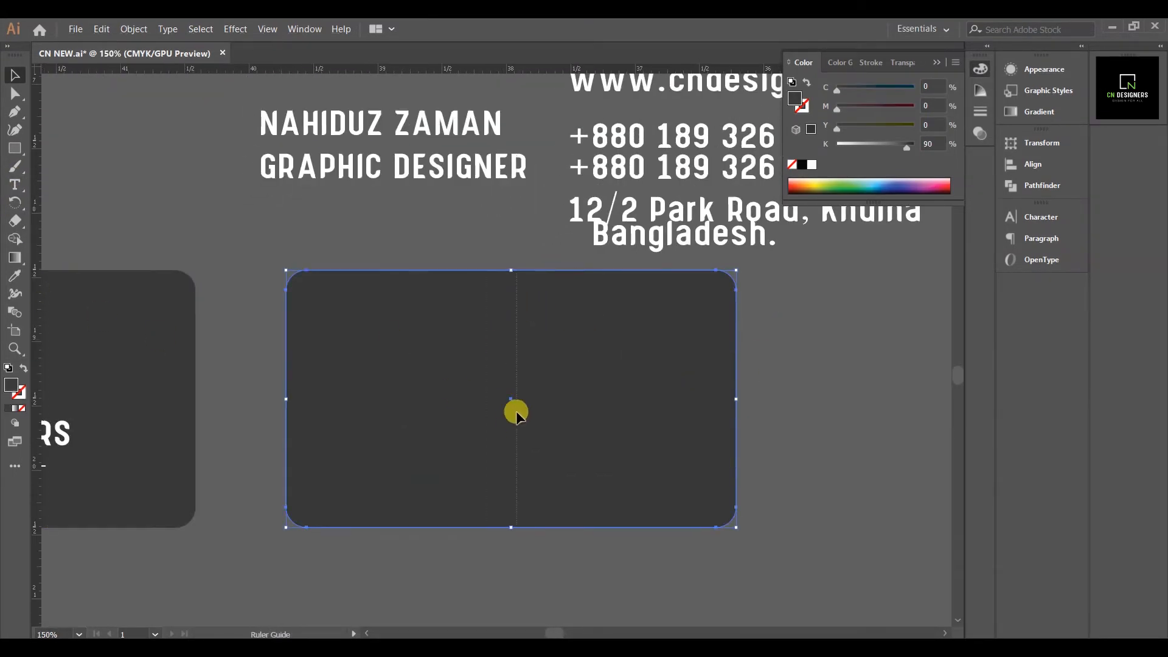
drag(515, 414, 511, 418)
drag(228, 70, 284, 398)
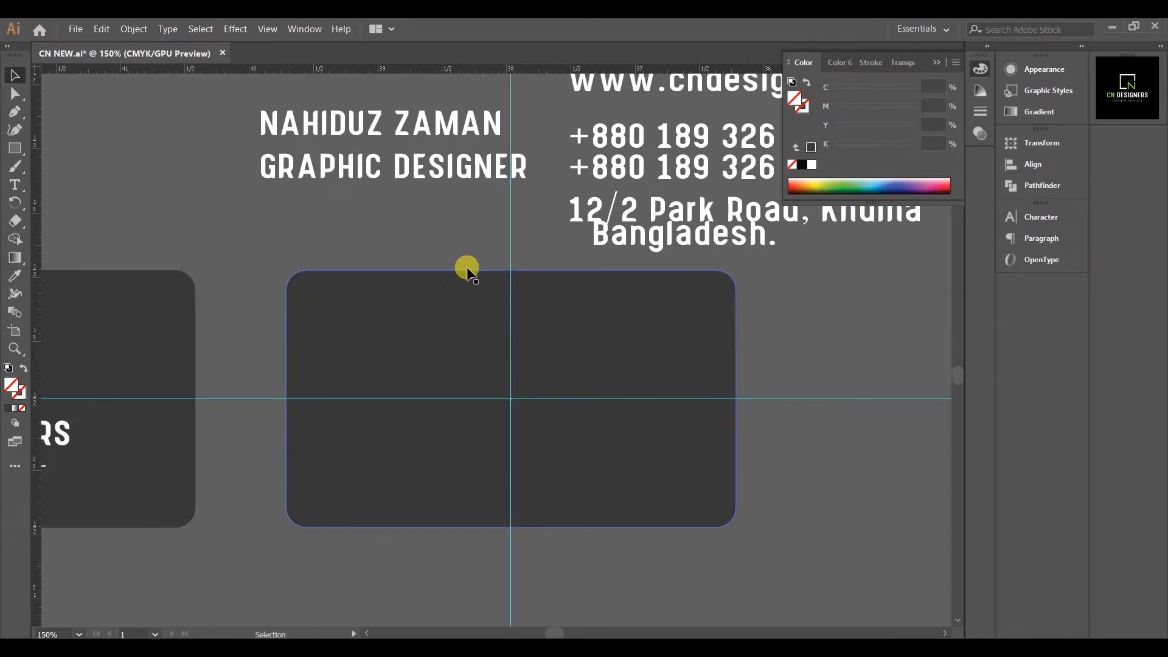
Bring the contact details, the name and the job title text to the front of the stacking order
drag(332, 123, 365, 352)
key(ctrl+z)
scroll(224, 139, down, 1)
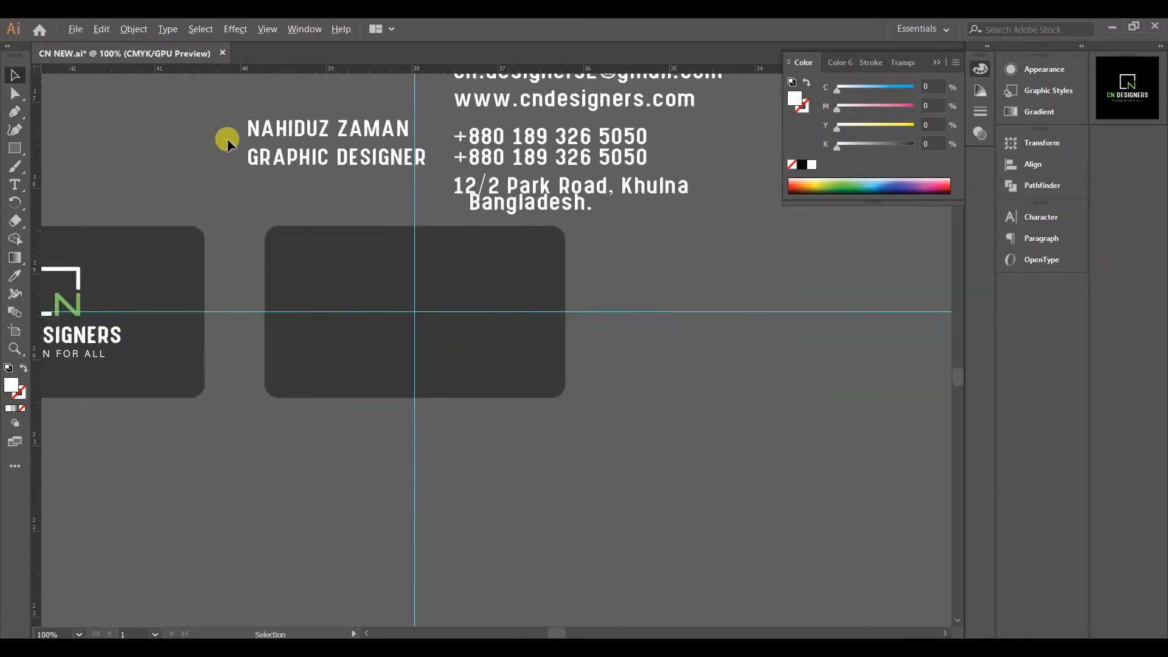
drag(690, 251, 669, 387)
click(556, 212)
right_click(561, 205)
mouse_move(657, 417)
click(827, 416)
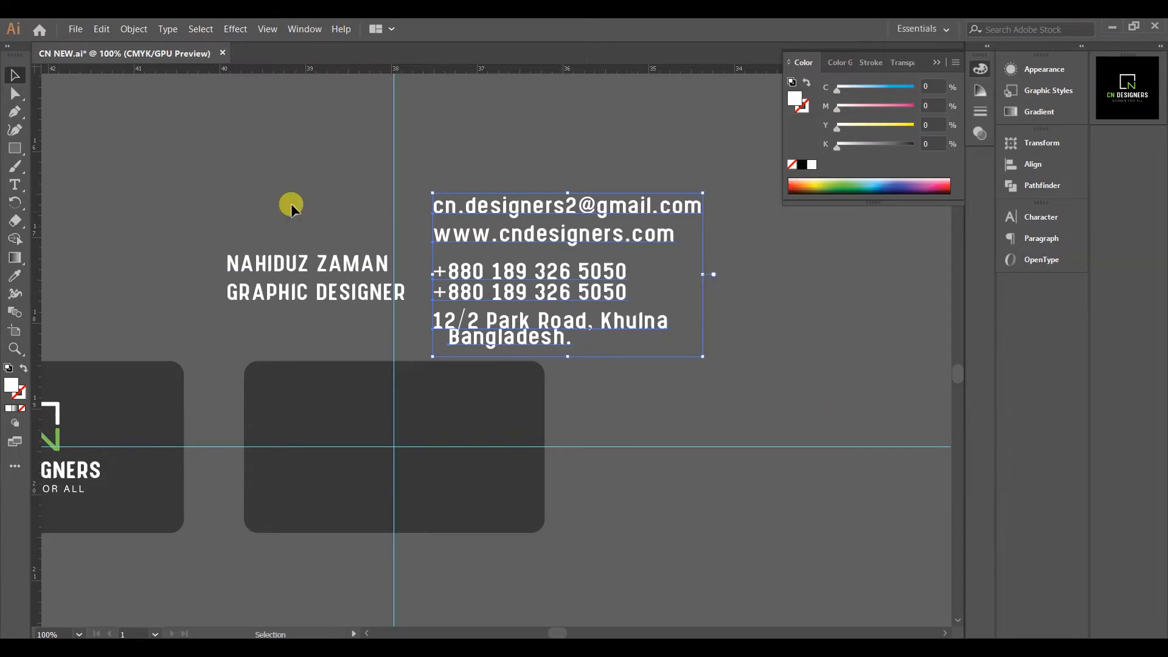
right_click(295, 261)
mouse_move(365, 478)
click(566, 479)
Move the name text onto the upper-left part of the blank dark card
scroll(304, 327, up, 1)
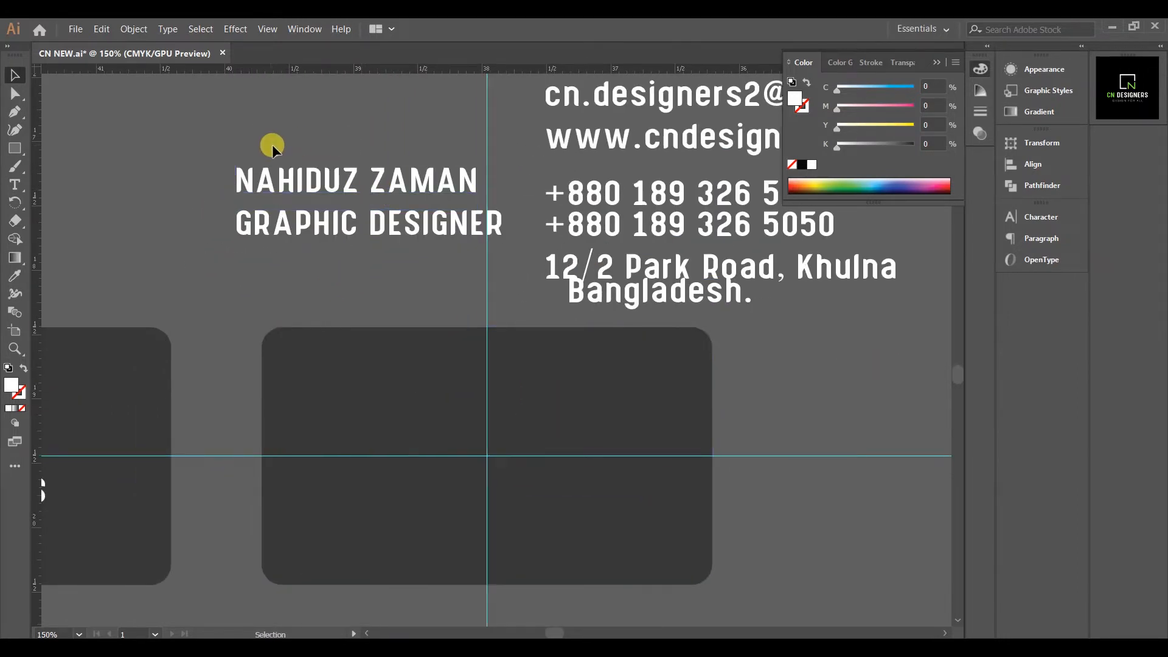
drag(274, 177, 389, 408)
scroll(395, 395, up, 1)
scroll(409, 253, down, 2)
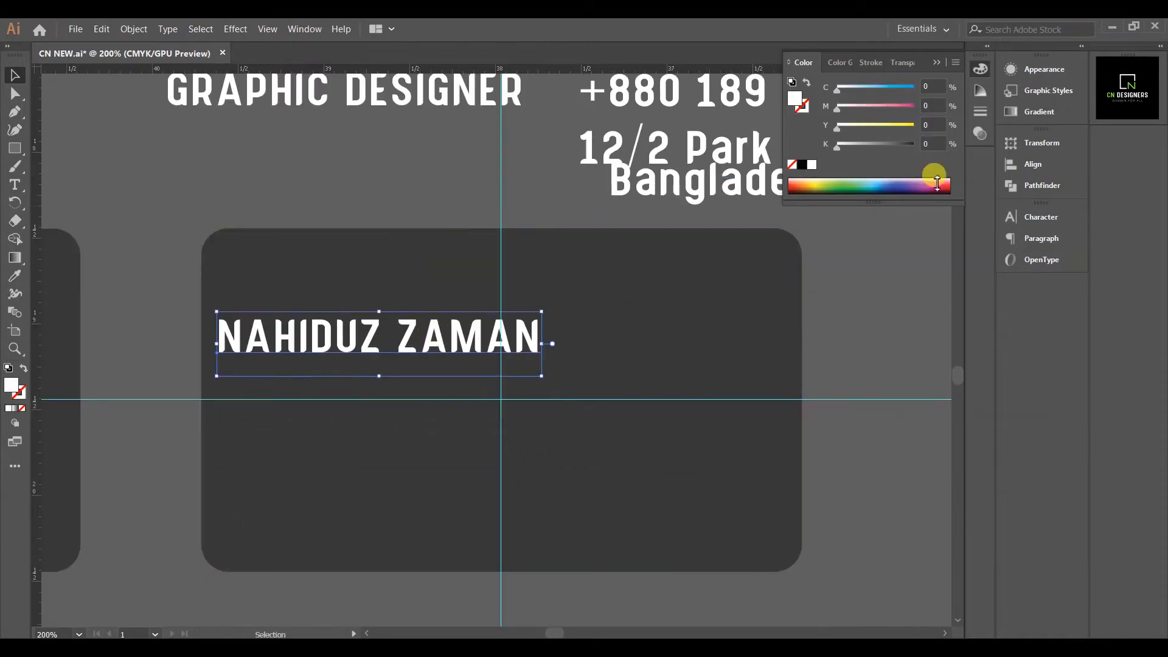
Set the name text's font size to 11 pt and reposition it in the card's upper-left quarter
click(934, 64)
click(1042, 217)
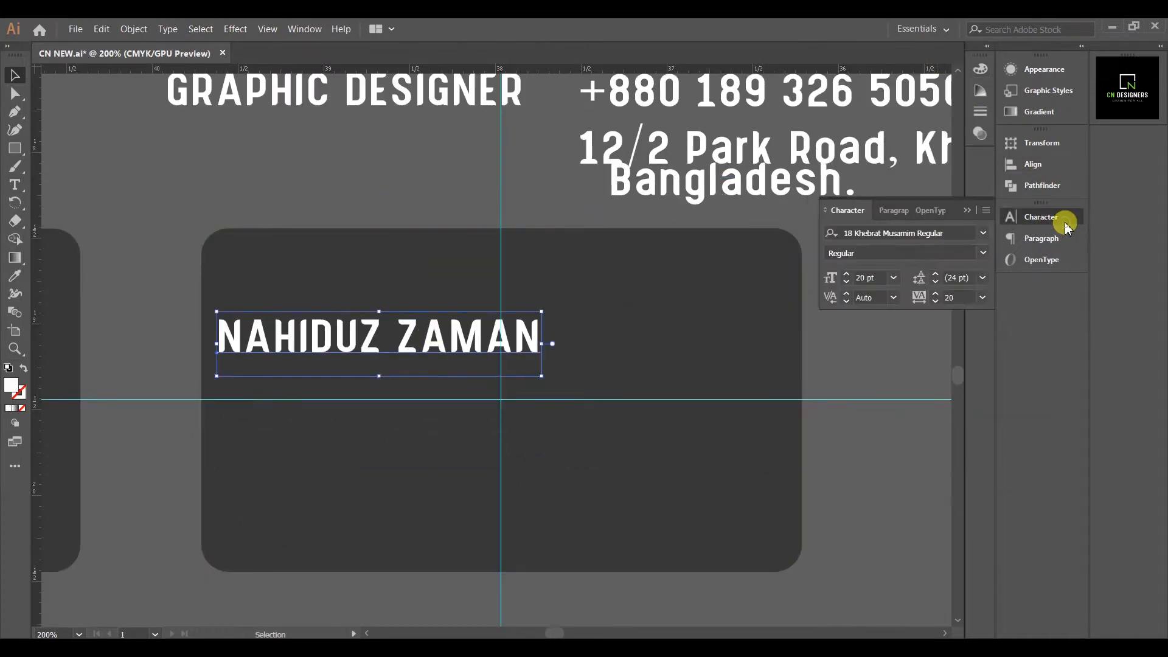
click(876, 278)
text(12)
key(Return)
drag(376, 344, 411, 357)
click(877, 280)
text(11)
key(Return)
click(302, 203)
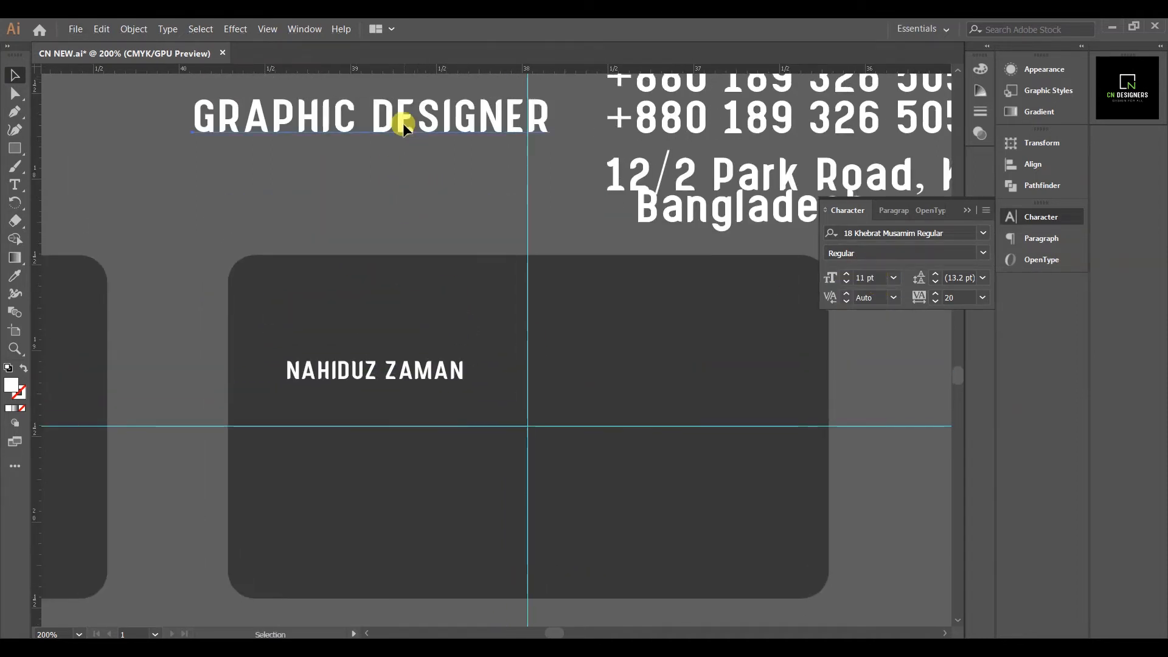
Place the GRAPHIC DESIGNER text directly under the name on the card and set its font size to 8 pt
drag(402, 125, 442, 356)
click(870, 280)
text(8)
key(Return)
Change the GRAPHIC DESIGNER text to the 18 Khebrat Musamim Regular font and set its tracking to 0
click(983, 233)
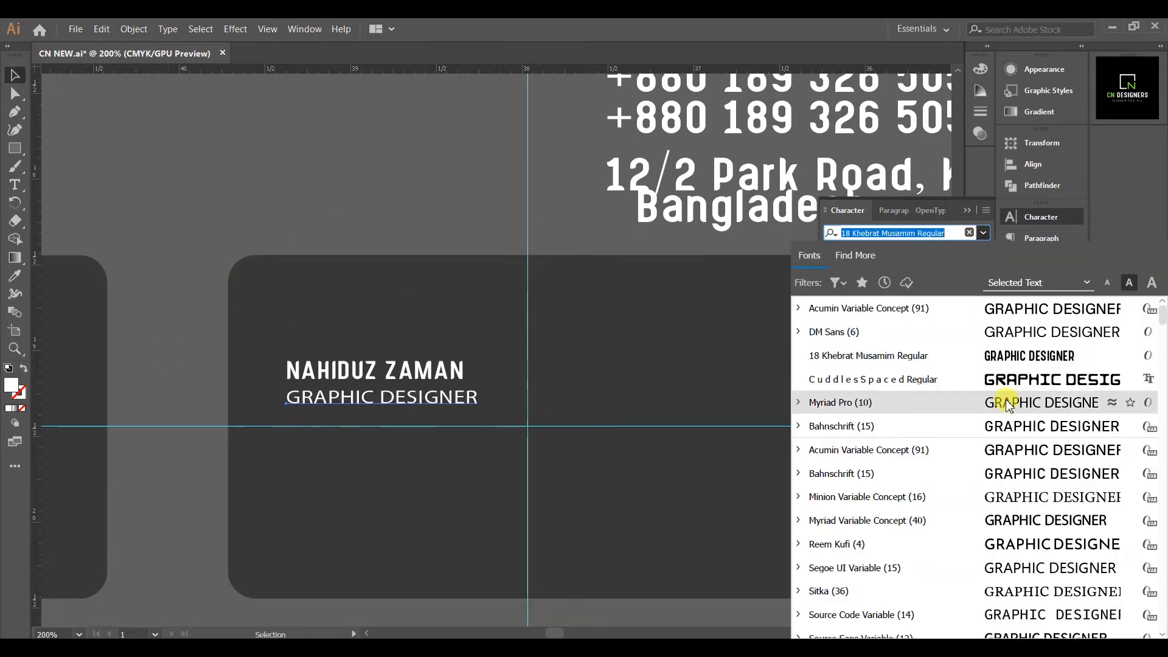
click(437, 181)
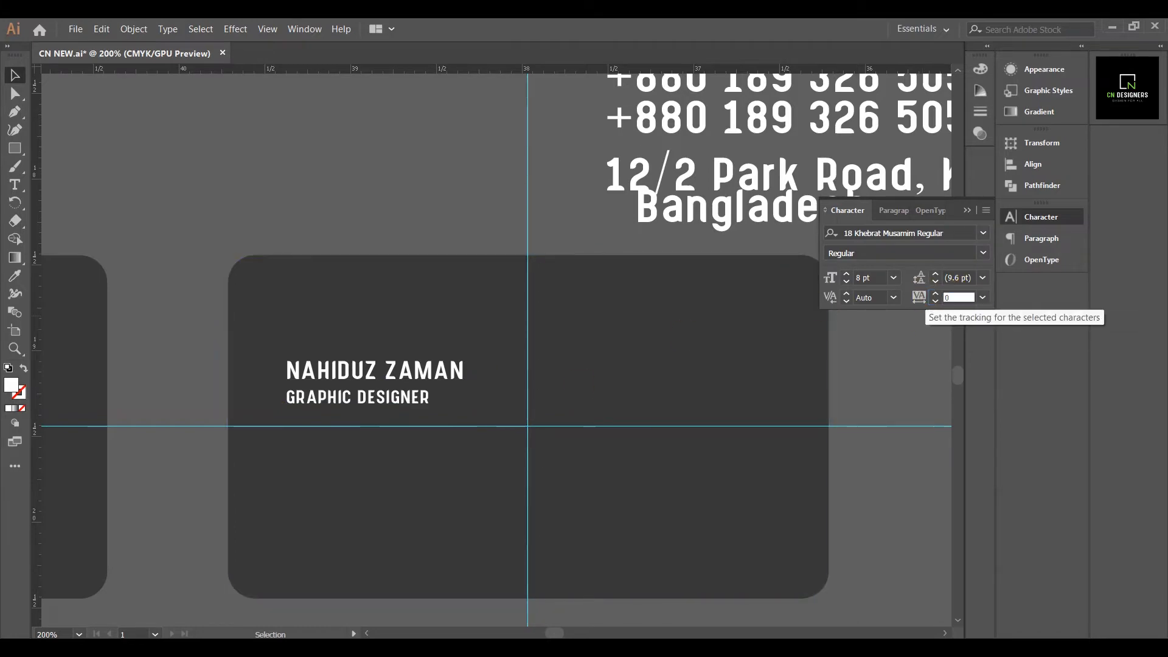
click(417, 397)
click(953, 297)
text(0)
key(Return)
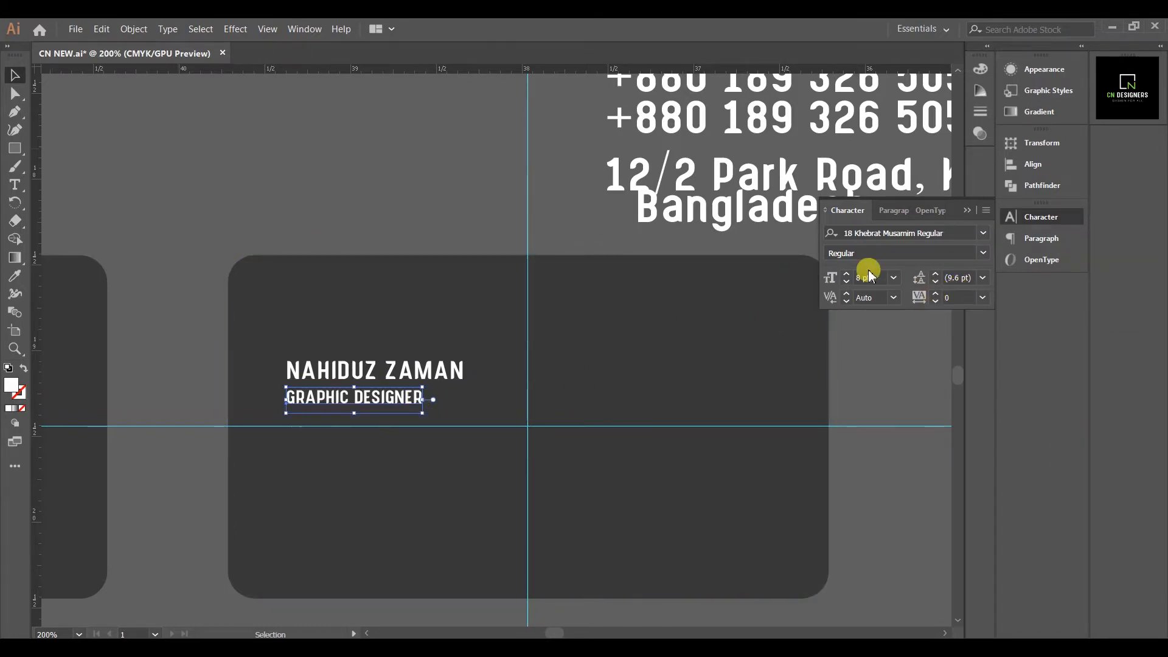
Browse the installed fonts and apply DM Sans to the GRAPHIC DESIGNER text
click(984, 233)
scroll(962, 523, down, 5)
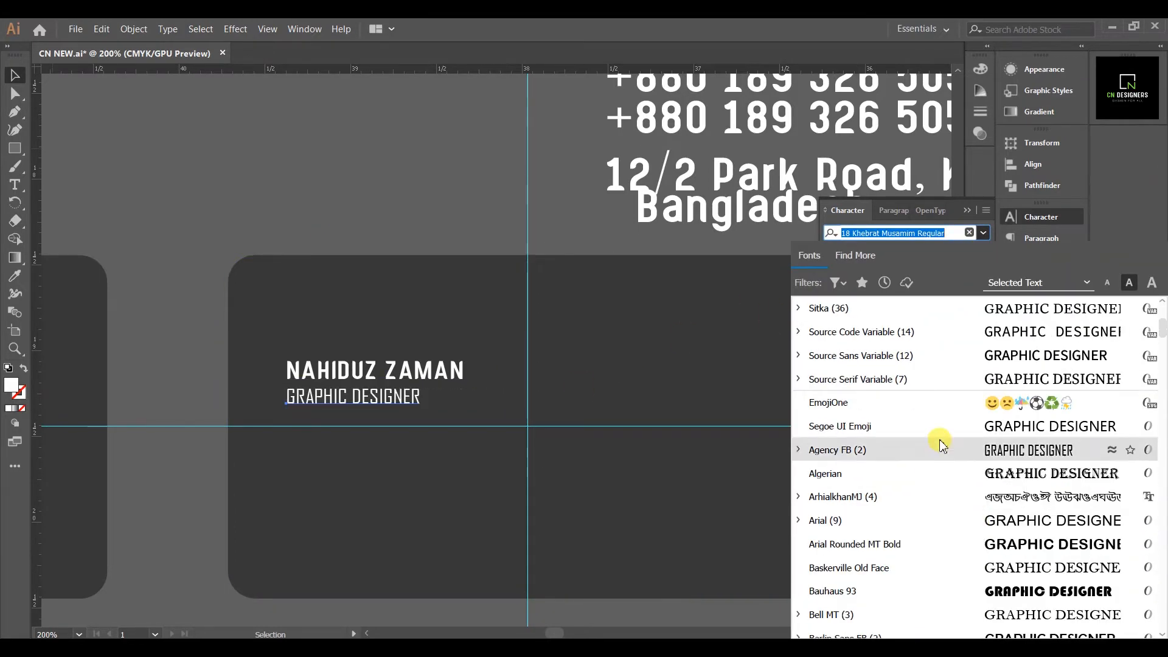
scroll(940, 447, down, 15)
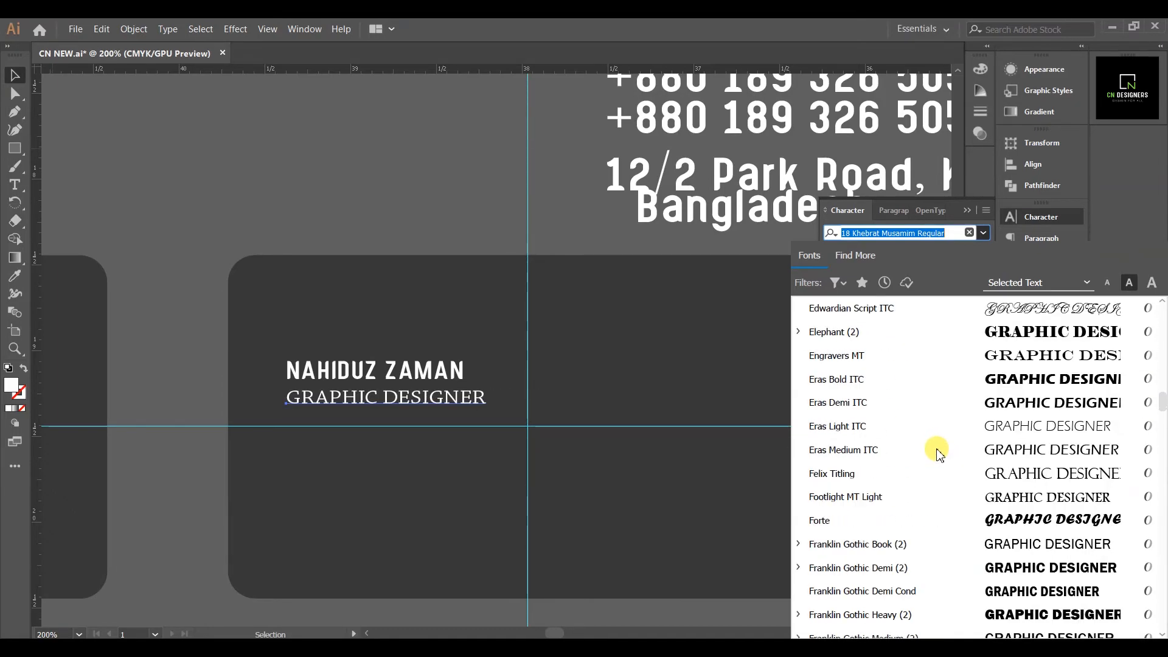
scroll(939, 453, down, 15)
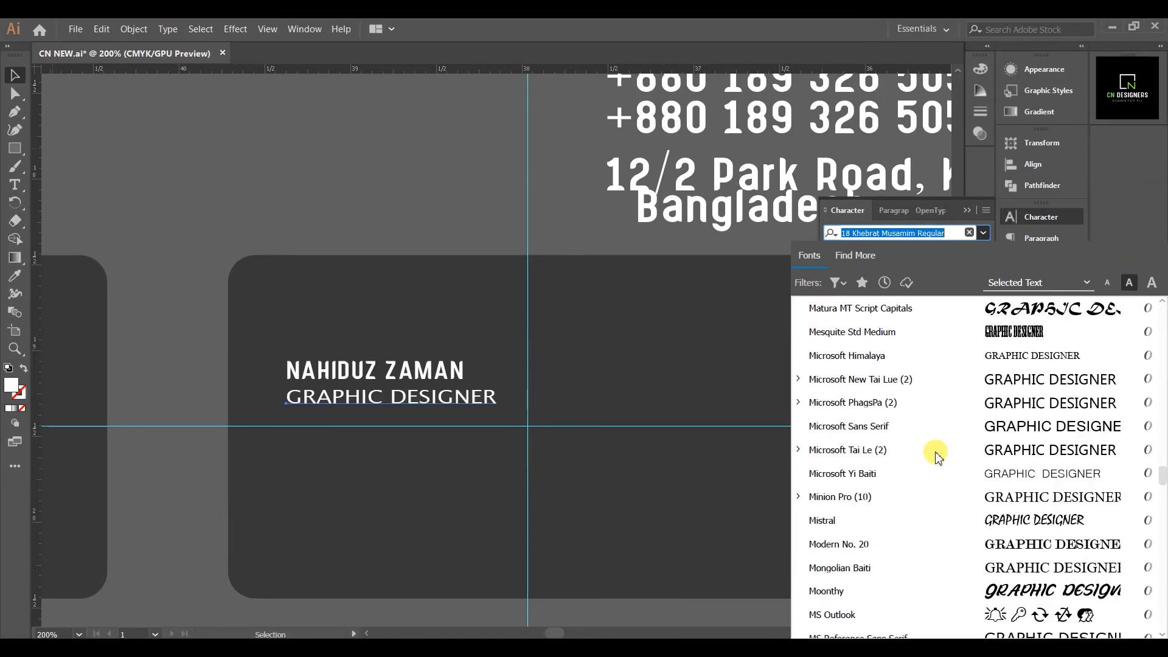
scroll(937, 457, down, 20)
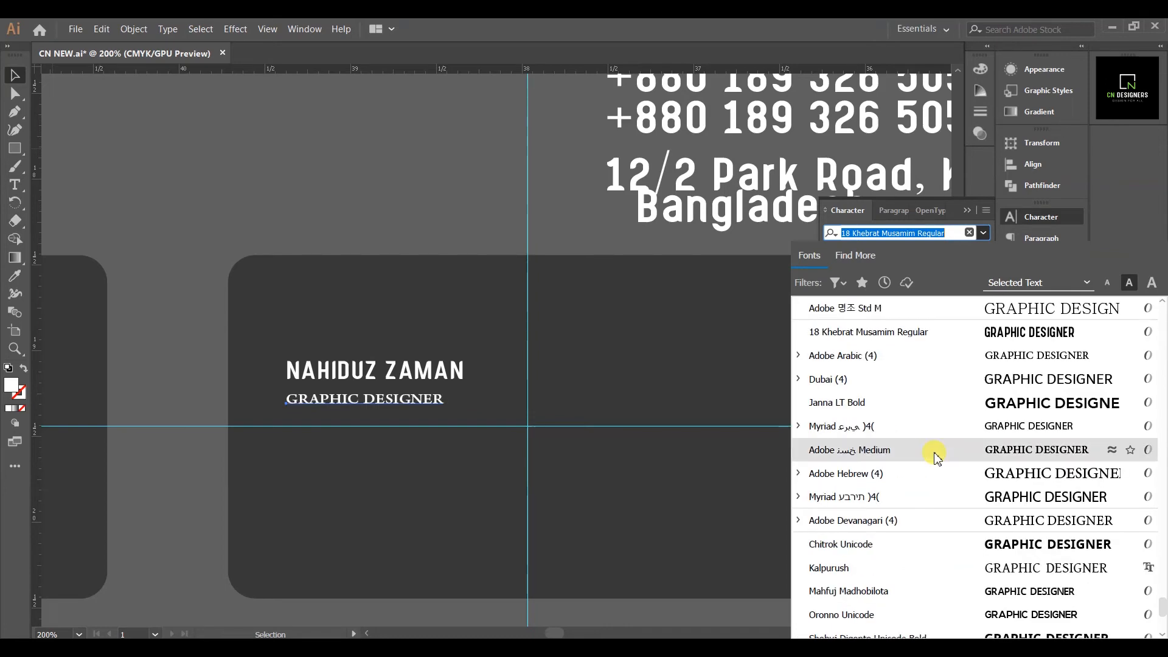
scroll(936, 458, up, 3)
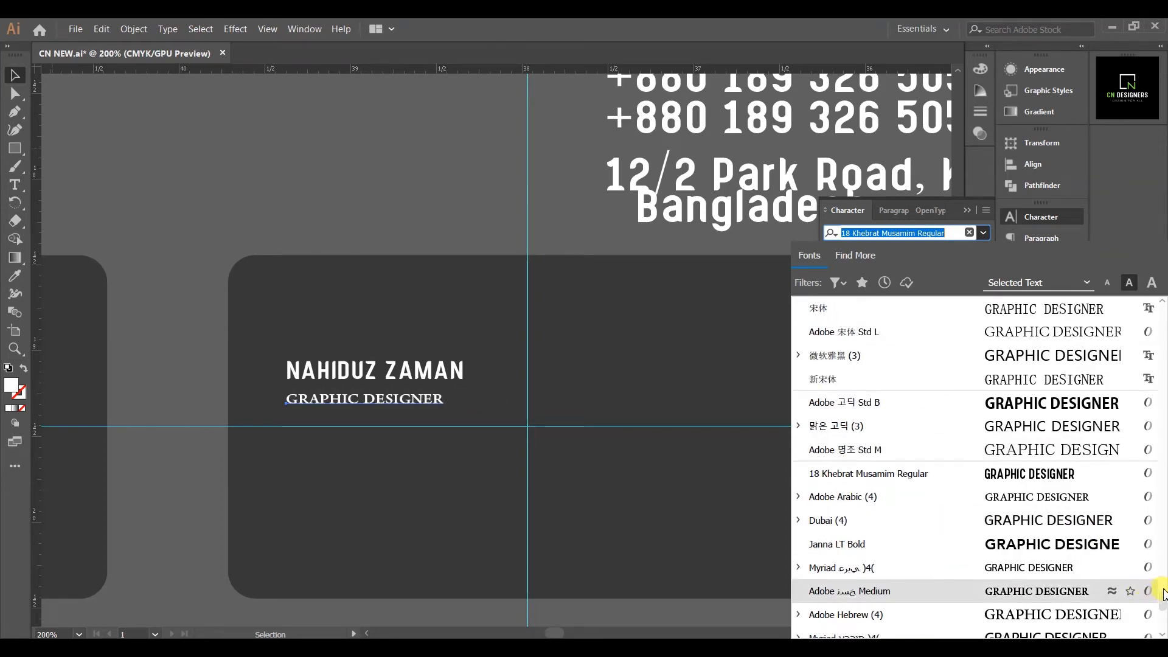
scroll(1062, 587, up, 20)
click(1065, 332)
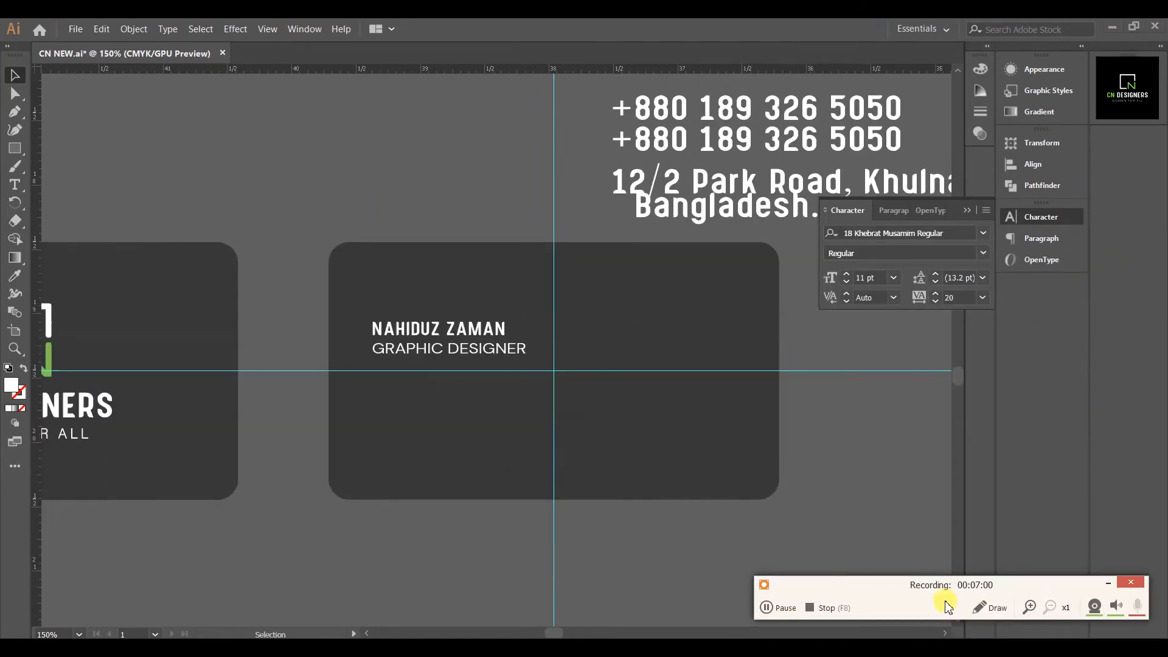
Reduce the GRAPHIC DESIGNER text to 6 pt and move it up close beneath the name
click(1087, 582)
click(507, 350)
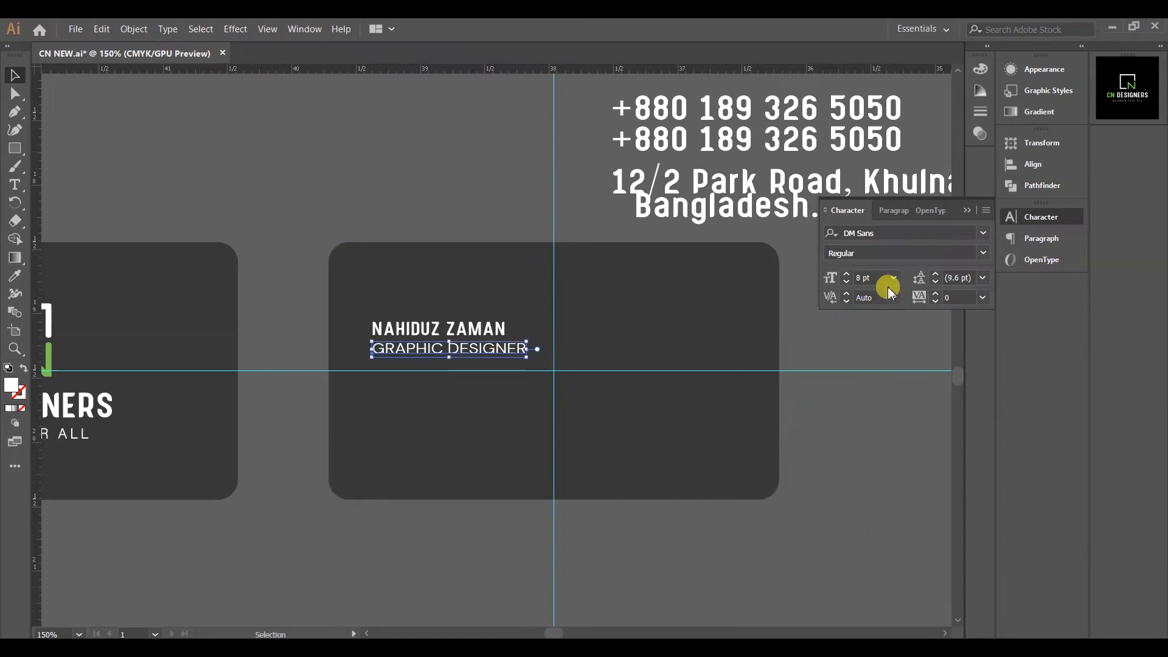
double_click(846, 281)
click(364, 235)
scroll(441, 361, up, 1)
drag(438, 355, 452, 387)
click(471, 373)
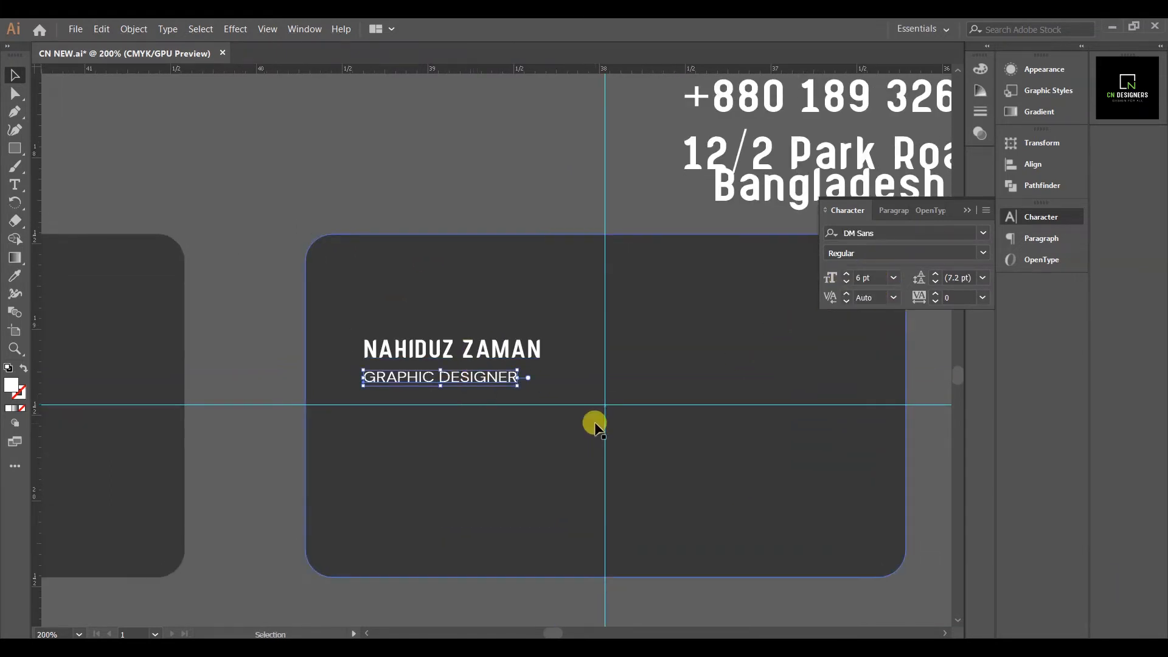
key(Up)
key(Up)
click(453, 211)
Select the name and the job title together and align their left edges
click(473, 374)
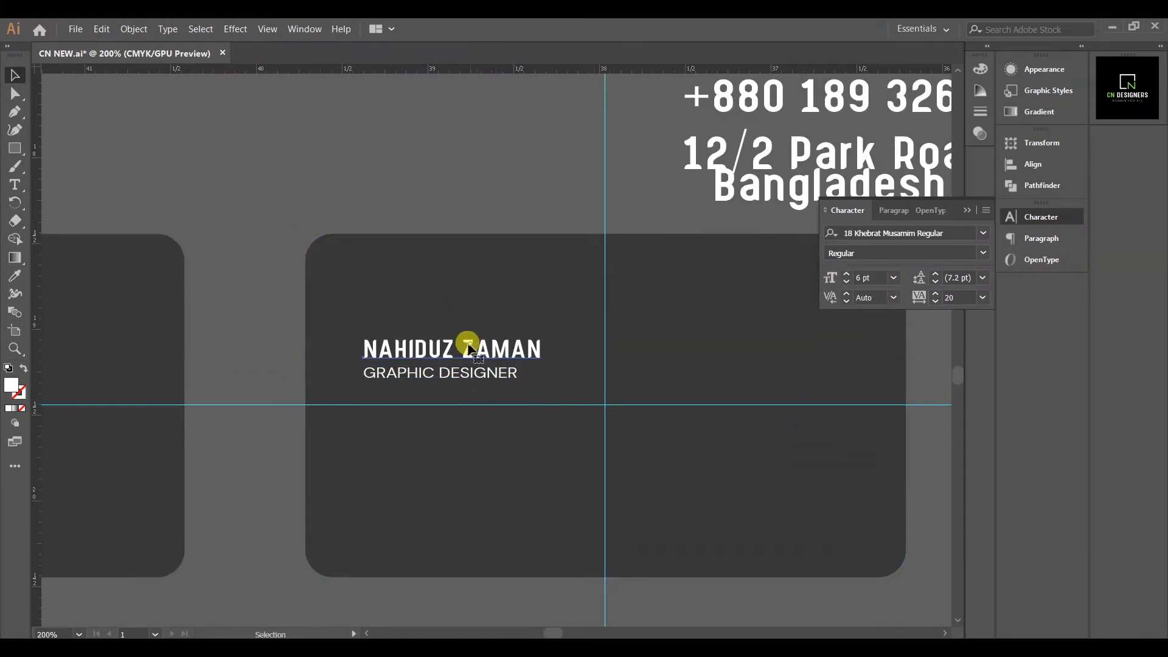
shift+click(466, 344)
click(1033, 165)
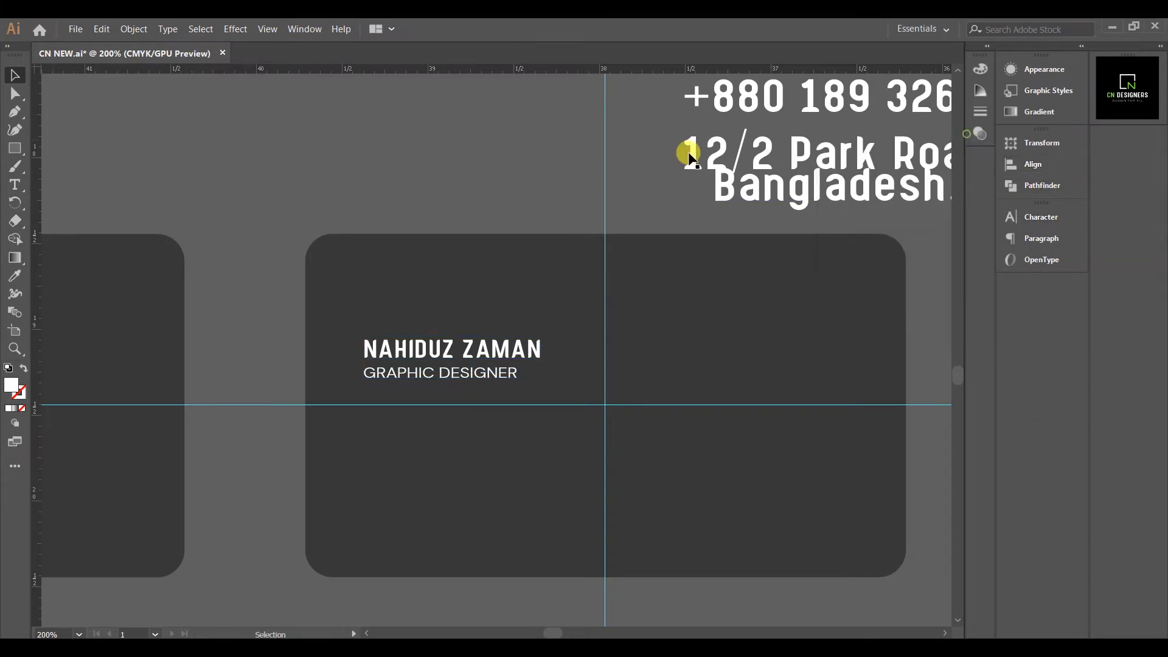
Copy the job title's text formatting onto all the contact details above the card with the Eyedropper
scroll(688, 156, down, 1)
drag(688, 156, 504, 342)
click(749, 383)
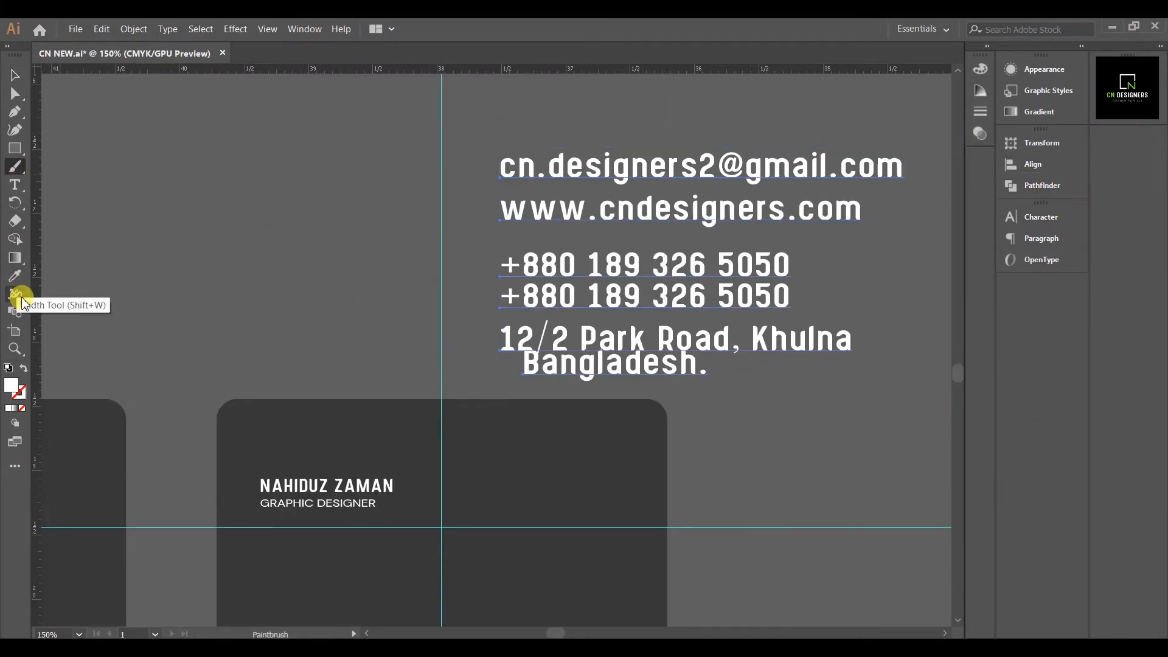
click(15, 275)
click(282, 513)
click(15, 76)
click(246, 220)
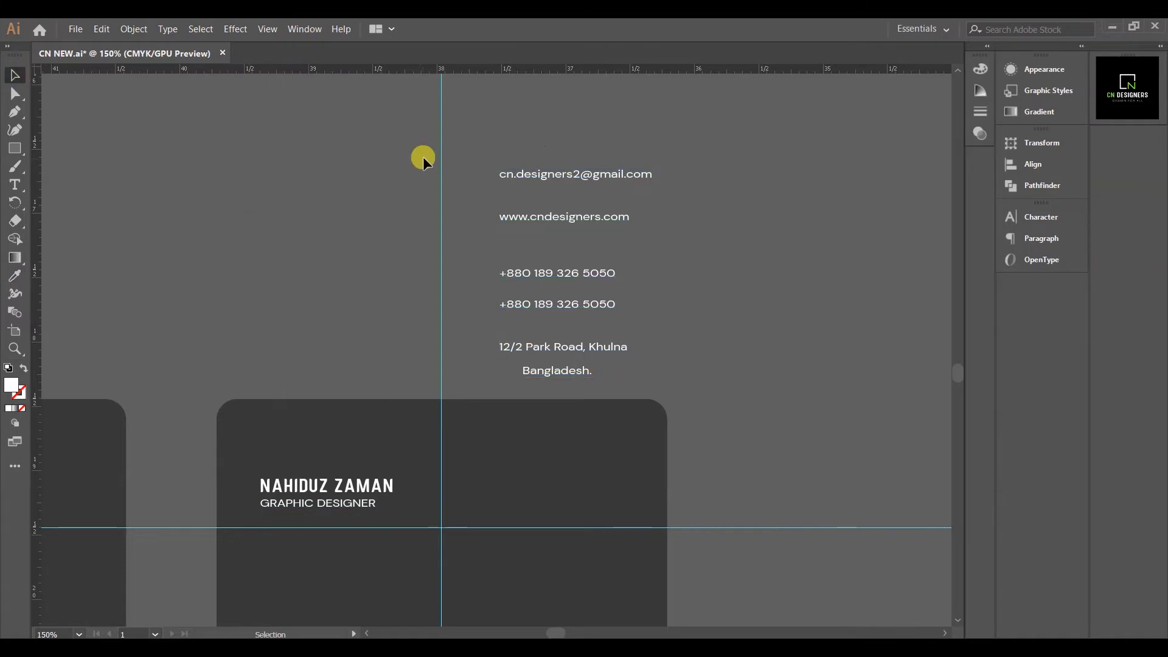
Move one phone number, the website and the email text onto the right half of the card
scroll(708, 245, down, 2)
drag(589, 209, 570, 424)
click(710, 270)
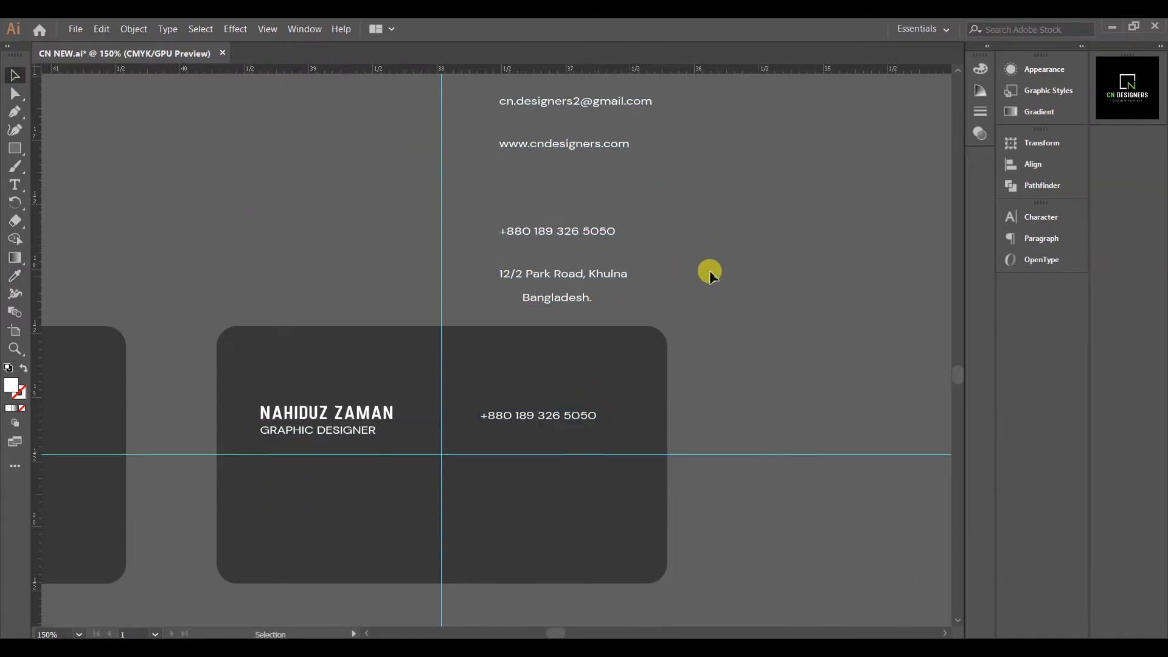
drag(582, 141, 595, 481)
click(634, 143)
drag(584, 95, 587, 441)
Move both address texts onto the lower part of the card and place them side by side on one line
click(576, 300)
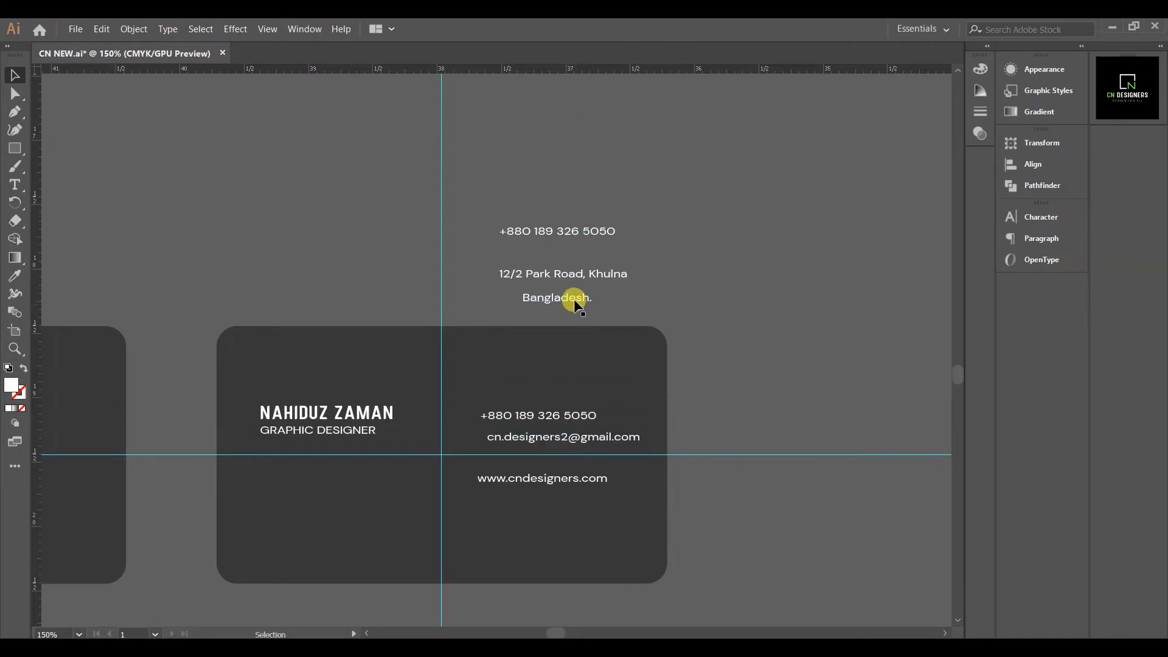
drag(574, 272, 435, 532)
click(369, 286)
scroll(608, 398, up, 2)
drag(609, 398, 775, 271)
scroll(632, 299, down, 1)
drag(576, 287, 569, 273)
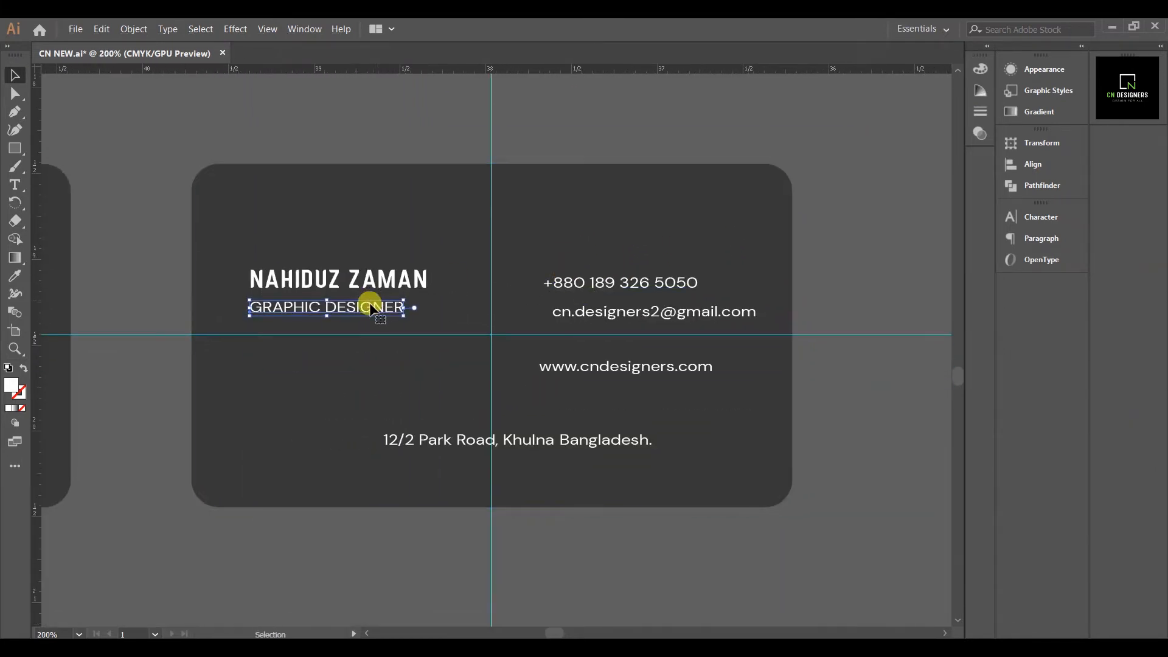
Left-align the phone, email and website lines on the card and distribute them evenly by their vertical centres
click(334, 276)
click(641, 291)
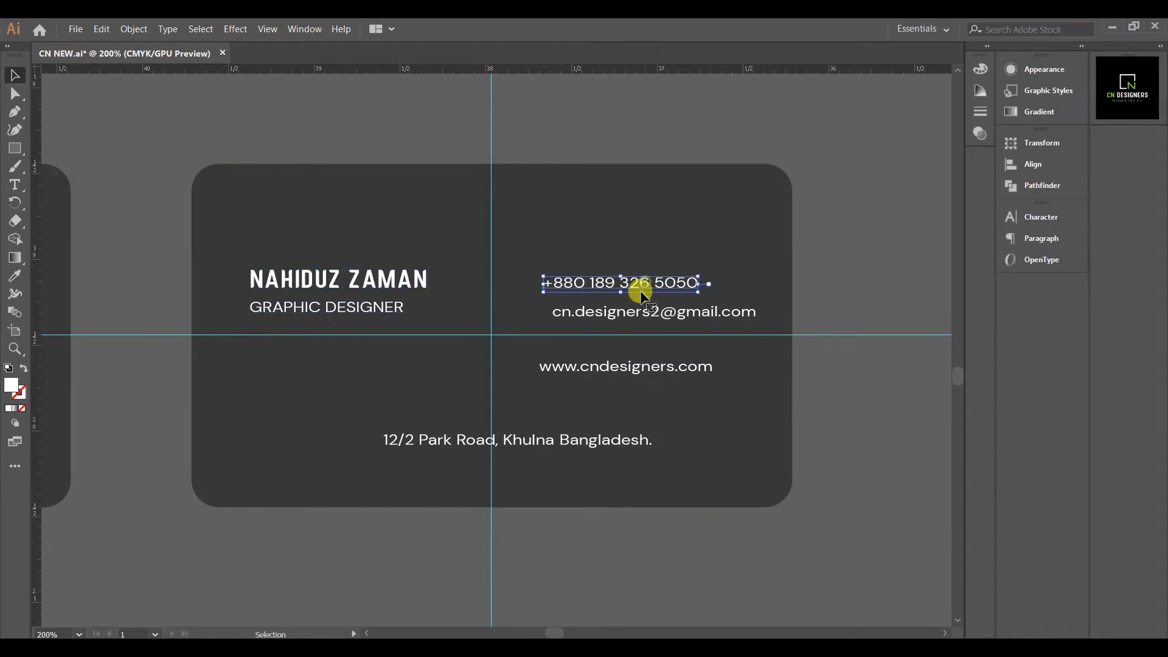
shift+click(610, 316)
shift+click(607, 363)
click(1033, 164)
click(833, 177)
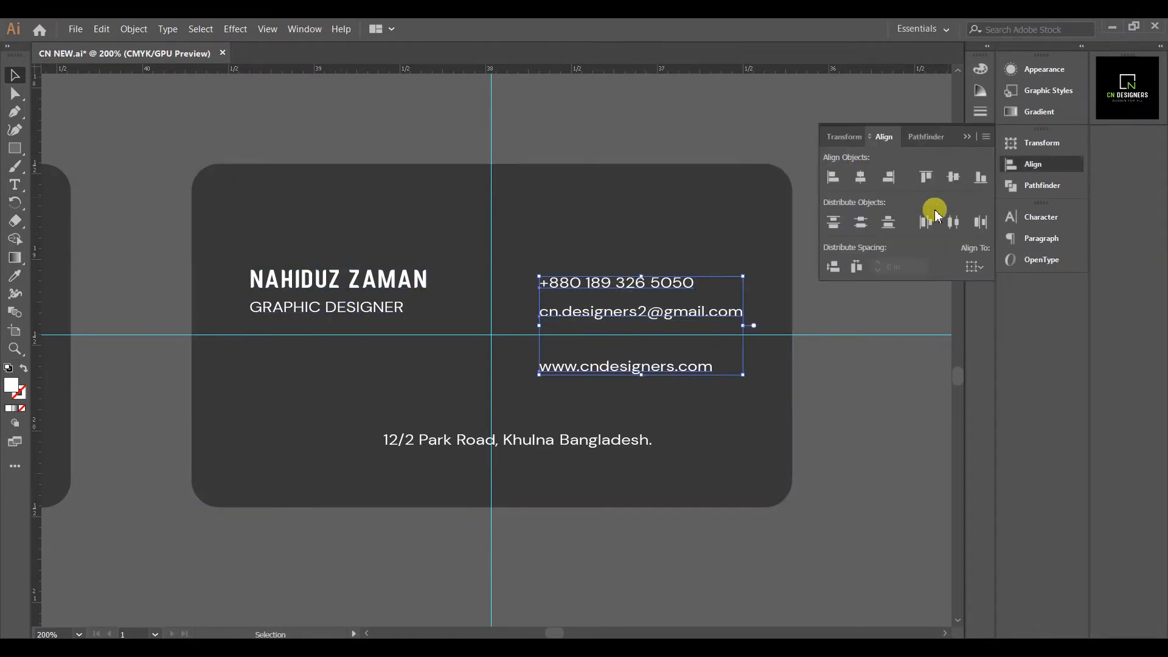
click(861, 223)
click(711, 122)
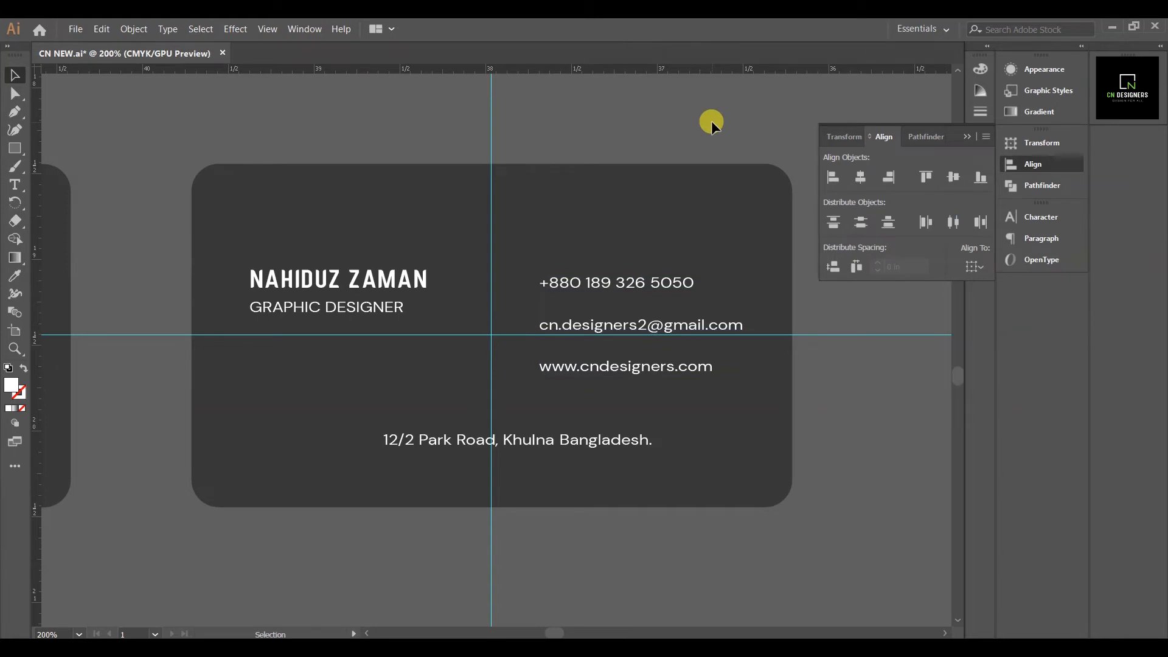
Add a comma after the city in the address line and delete the separate country text
scroll(586, 477, up, 2)
key(t)
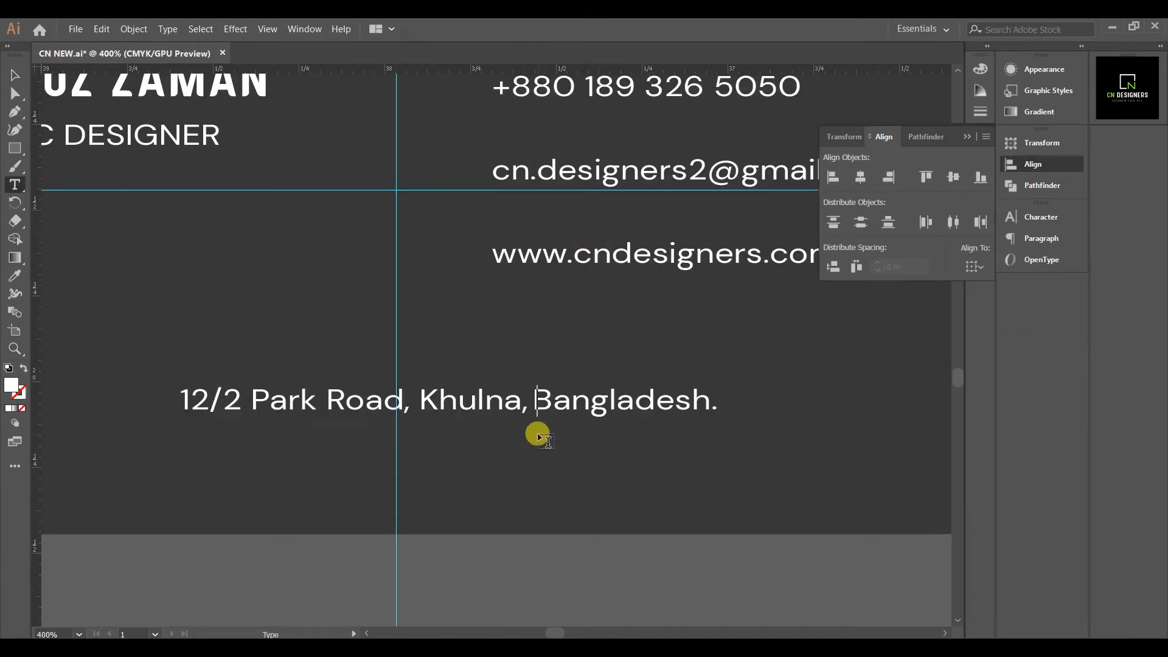
click(15, 76)
click(584, 406)
key(Delete)
Extend the address line with the country and postal code, joined by a hyphen
click(522, 414)
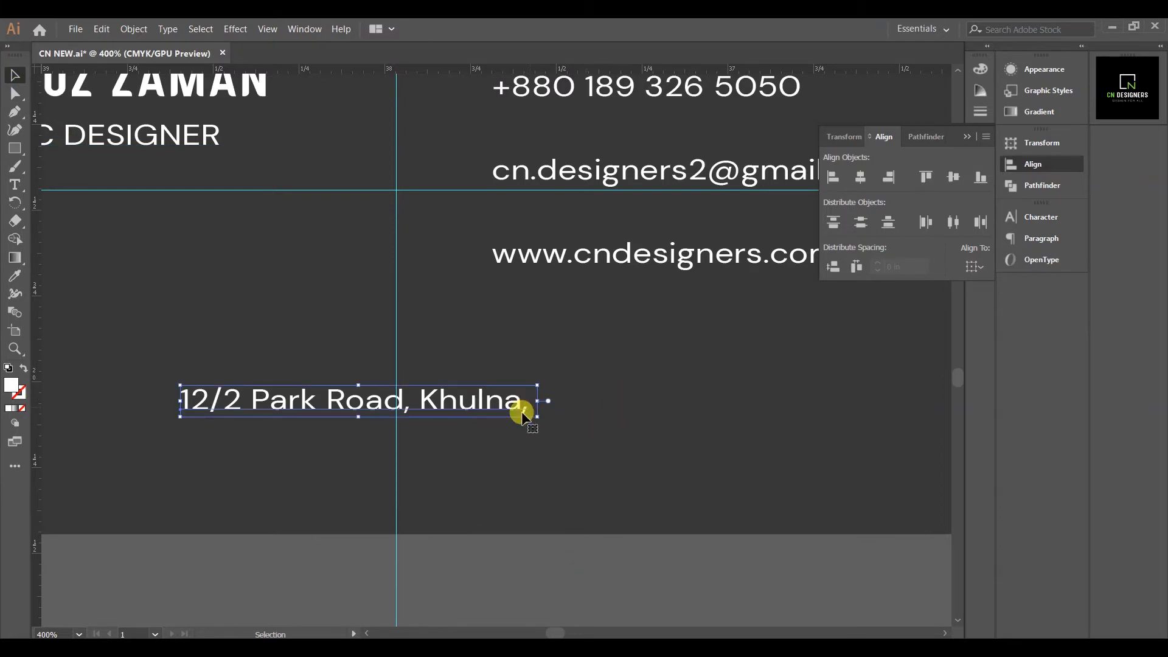
click(600, 452)
key(t)
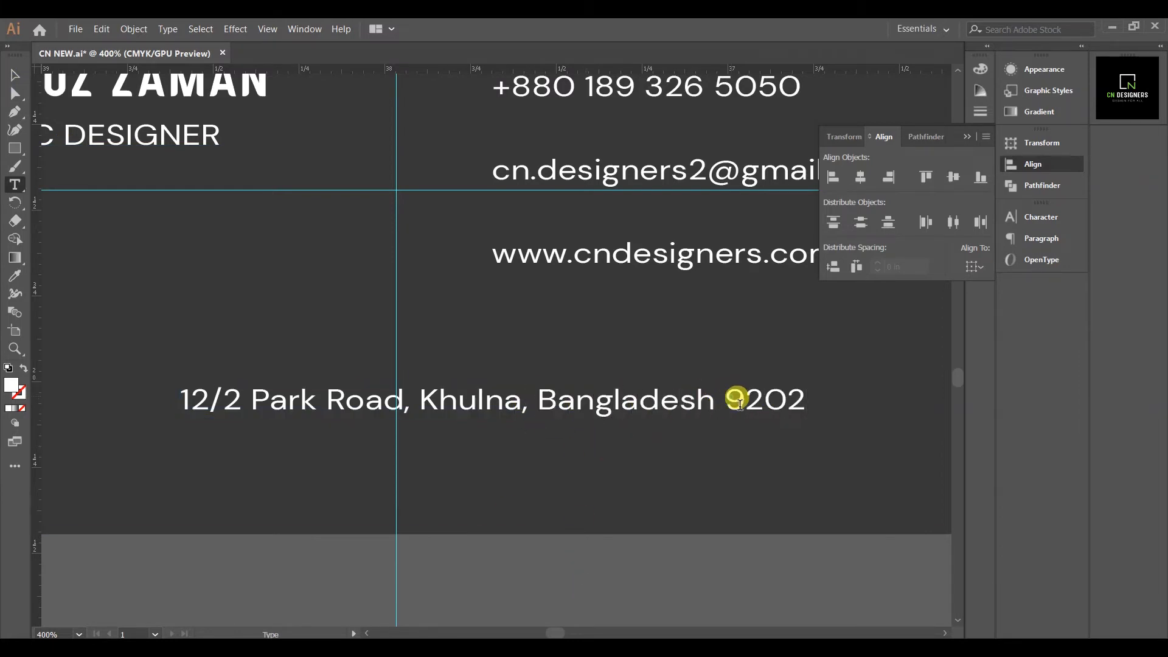
text(-)
click(14, 76)
click(532, 552)
scroll(532, 553, down, 2)
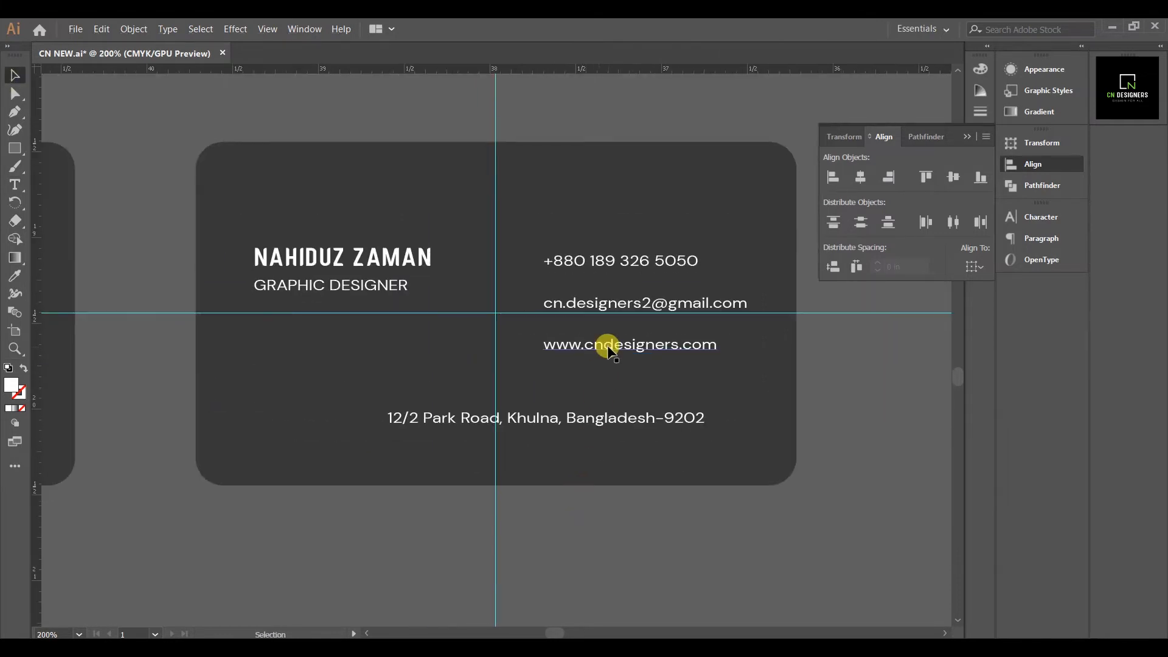
Group the phone, email and website lines on the card
click(608, 348)
shift+click(607, 307)
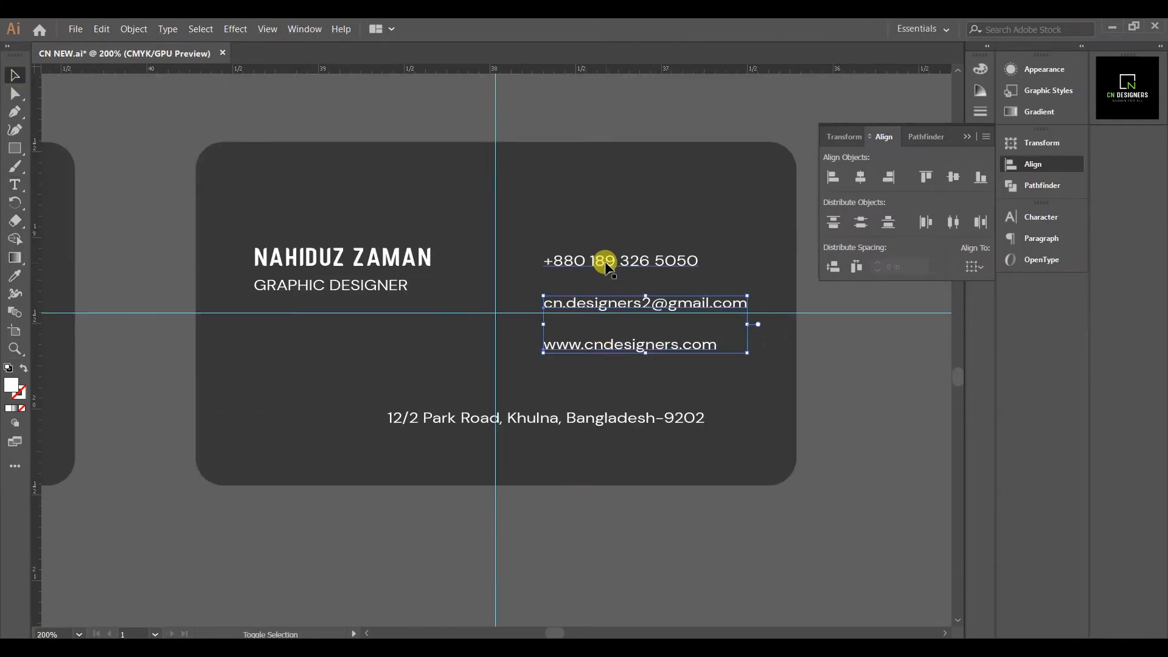
click(757, 127)
click(640, 260)
shift+click(662, 303)
shift+click(674, 345)
key(ctrl+g)
click(655, 119)
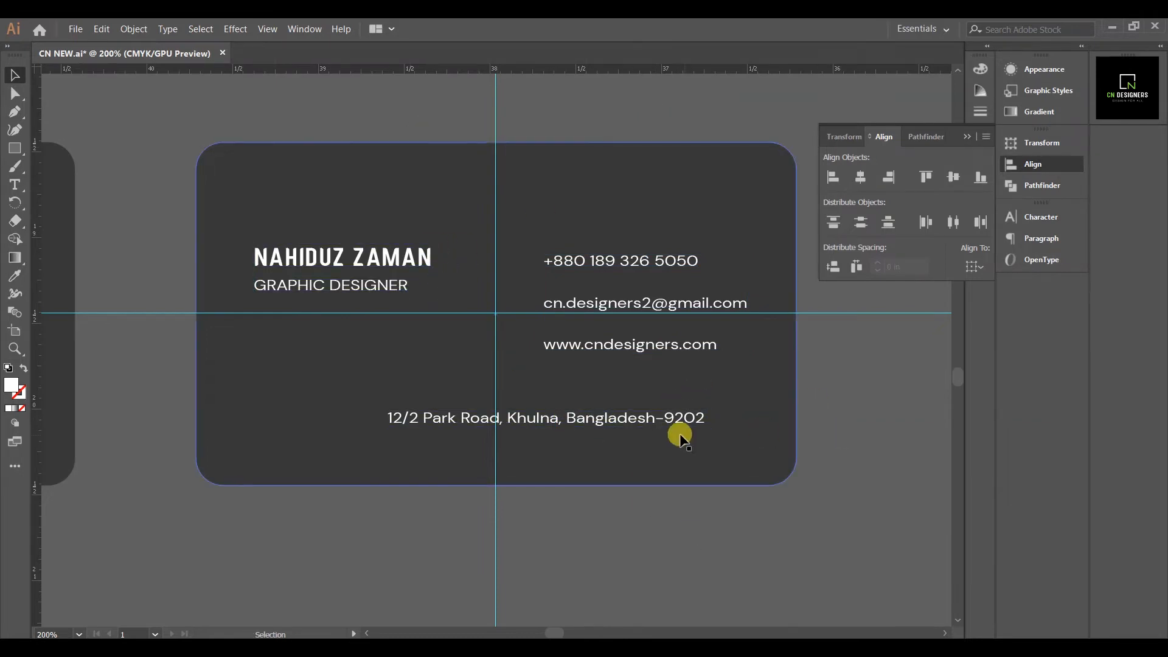
Centre the address line horizontally on the card and adjust its height in the card's lower part
drag(608, 418, 554, 442)
shift+click(766, 456)
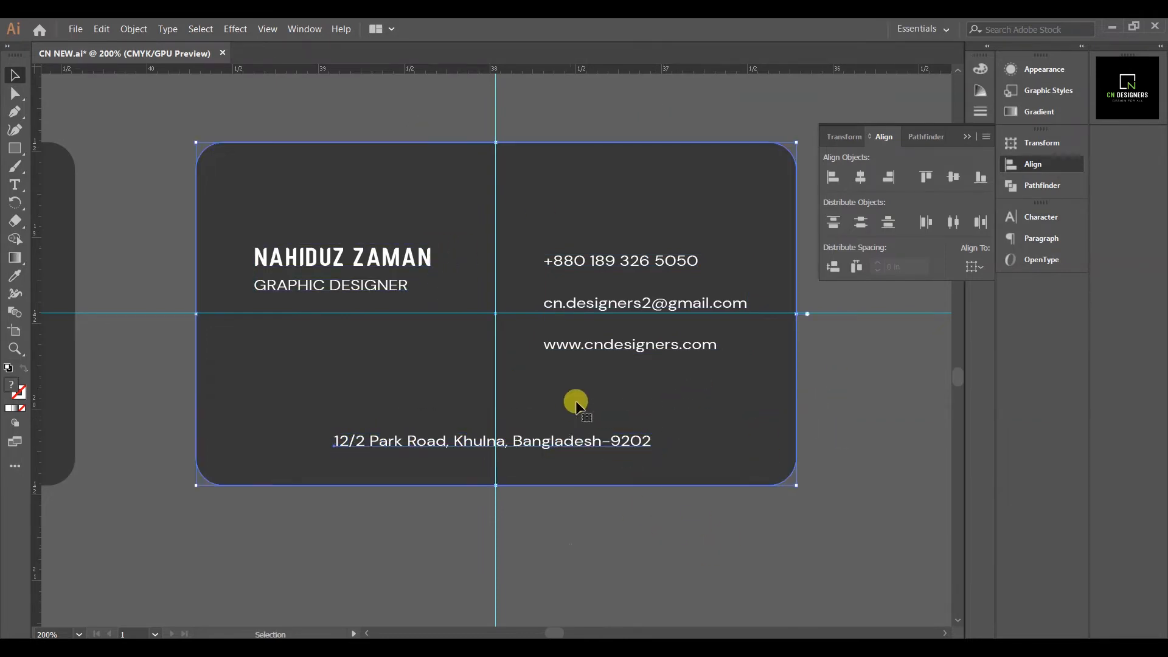
click(860, 179)
shift+click(758, 417)
key(shift+Up)
click(746, 520)
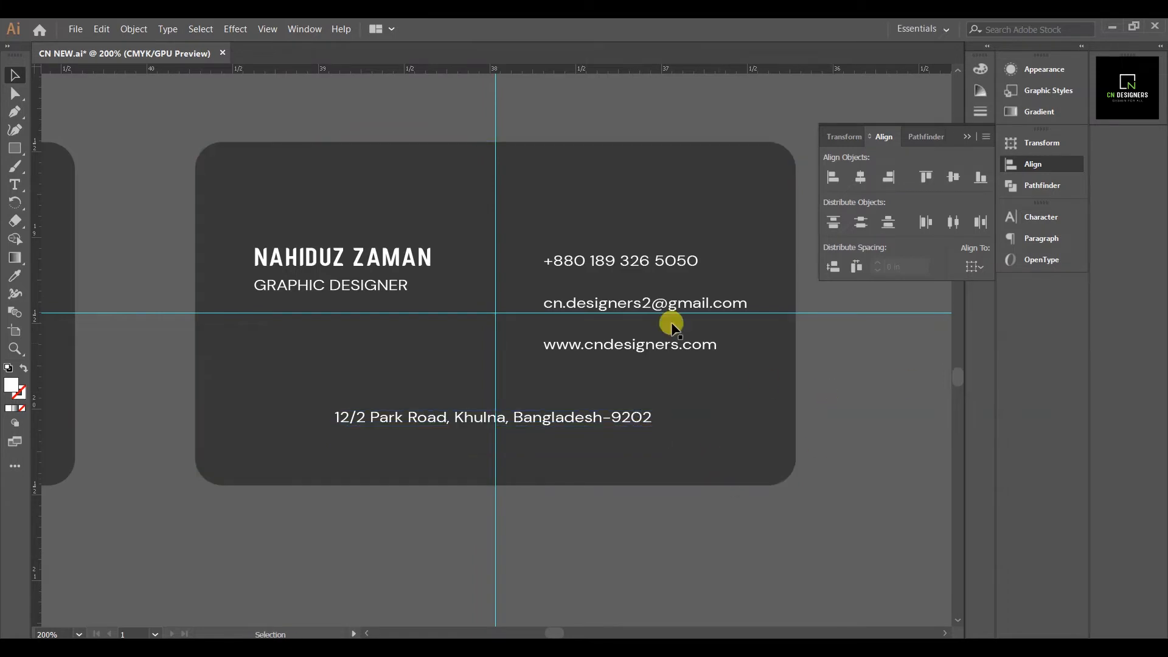
Align the vertical centres of the contact lines group and the card
click(639, 263)
shift+click(782, 402)
click(957, 178)
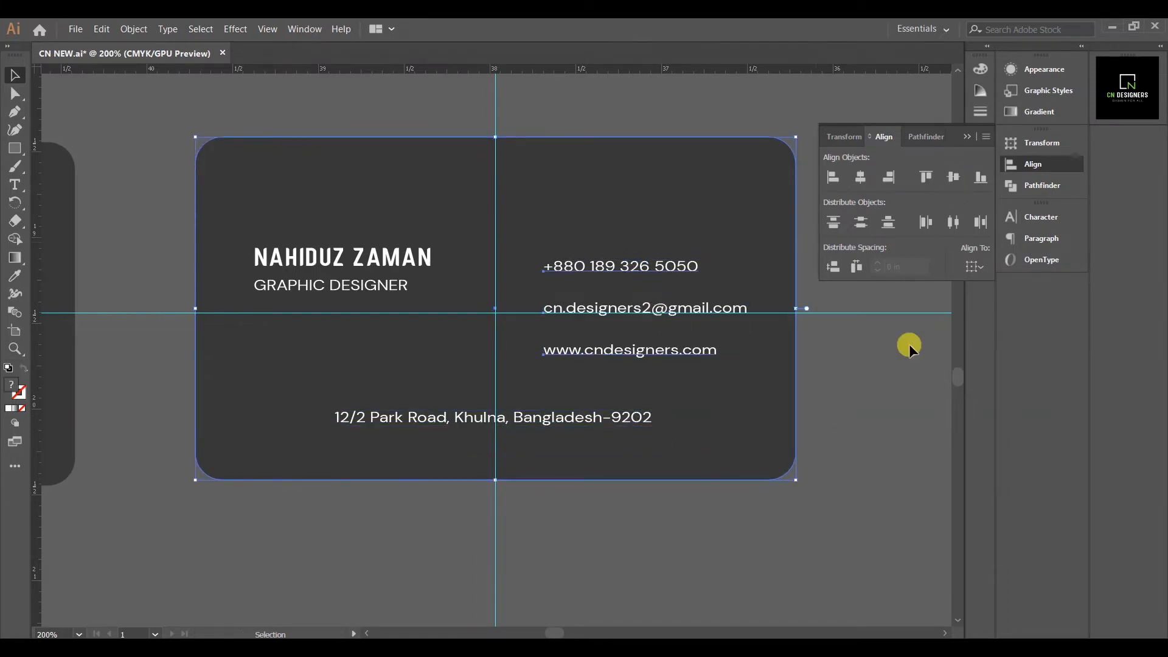
click(853, 389)
Move the name block down, centre it vertically against the contact lines and group the two blocks
drag(417, 271, 407, 314)
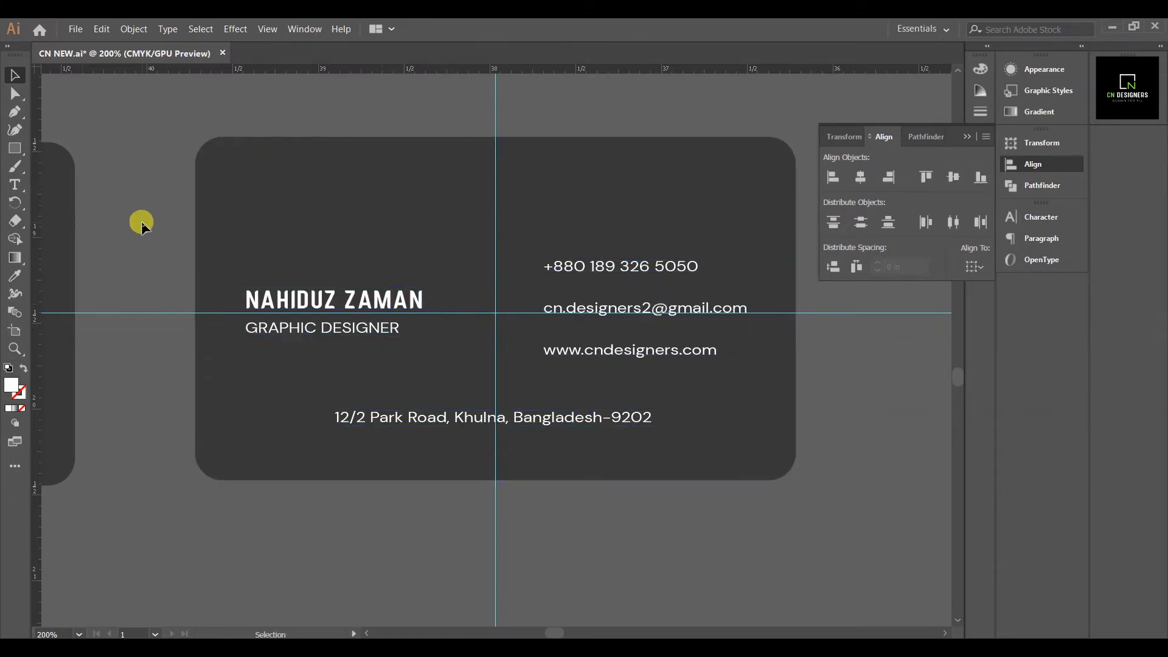
shift+click(547, 265)
click(953, 178)
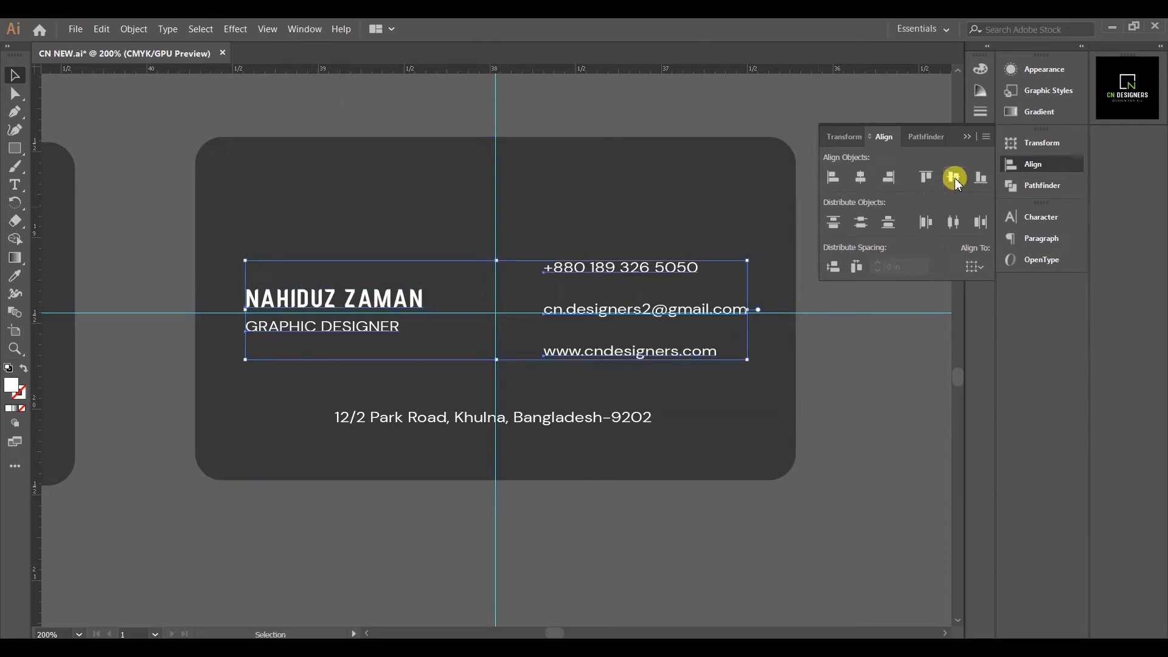
key(ctrl+g)
click(849, 374)
Centre the combined name and contact group vertically on the card and horizontally with the address line
click(745, 231)
shift+click(688, 267)
click(953, 176)
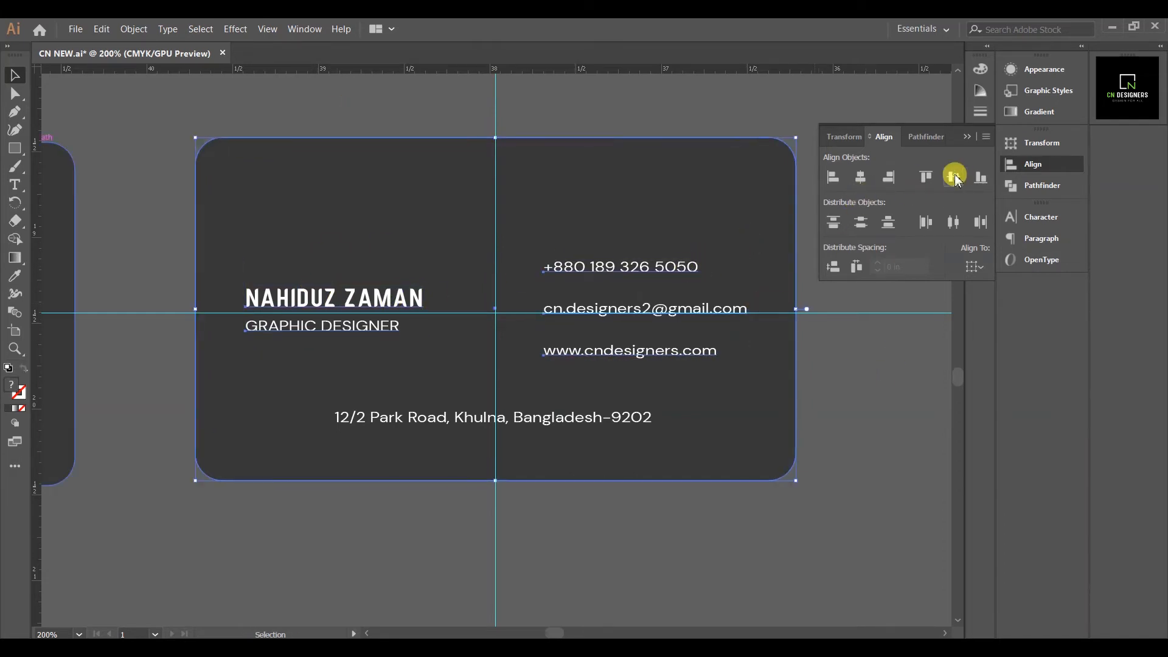
click(852, 365)
click(633, 263)
shift+click(635, 417)
click(862, 177)
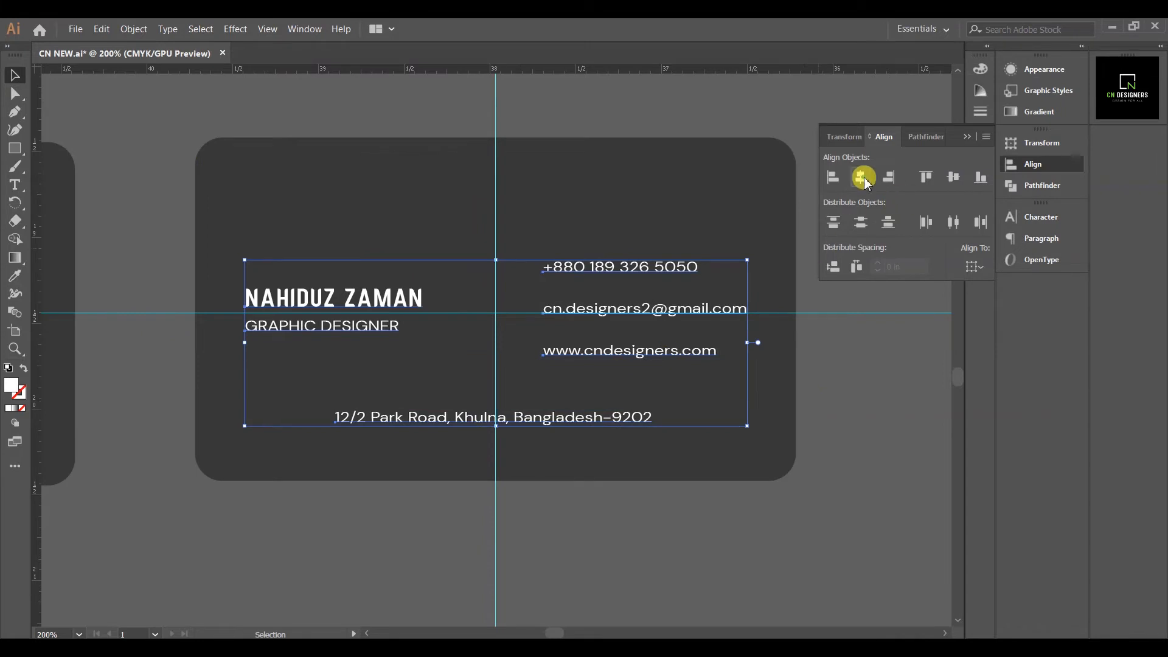
click(848, 402)
Delete the horizontal and vertical guides crossing the back card
click(168, 313)
right_click(495, 111)
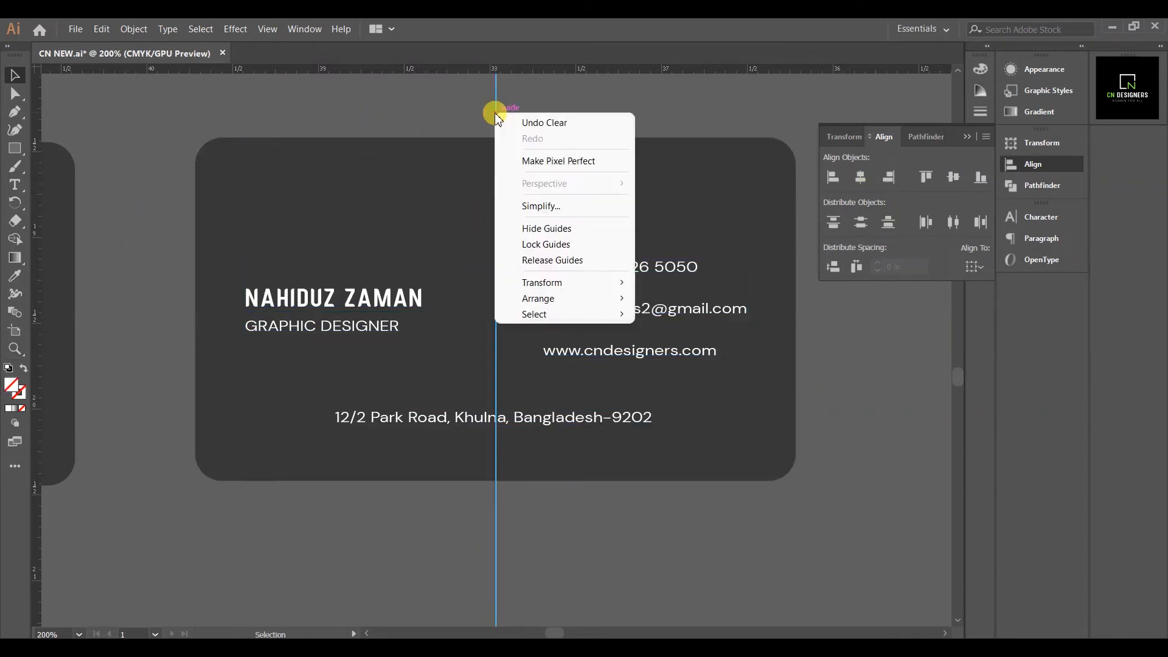
click(550, 110)
click(496, 107)
key(Delete)
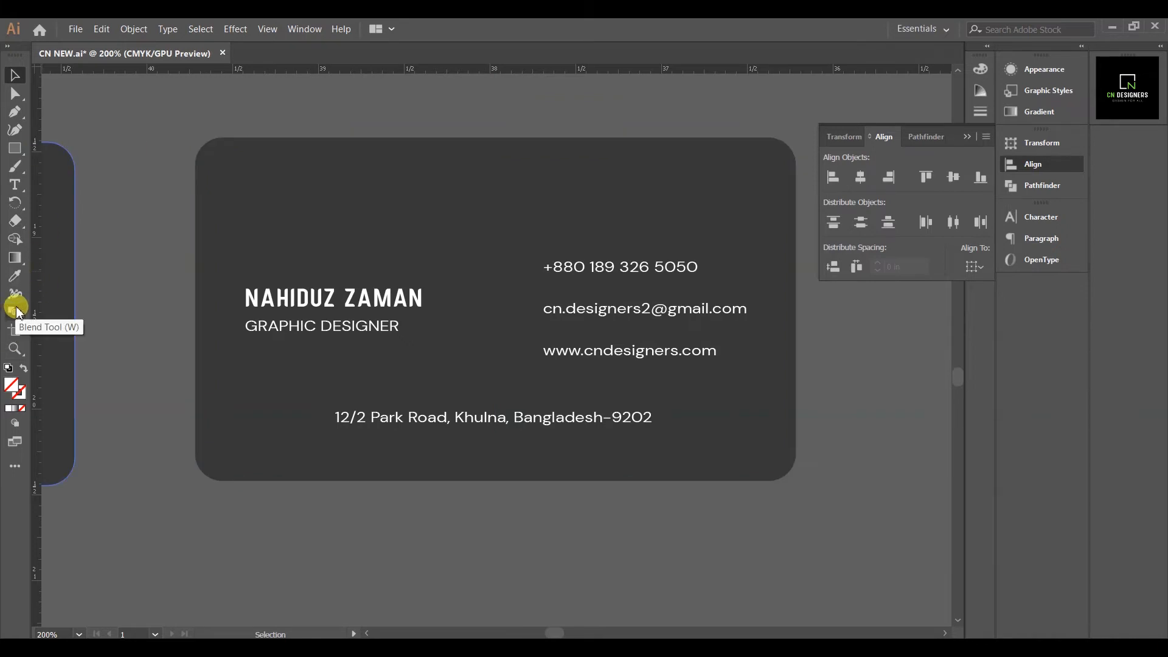
Draw a vertical line between the name block and the contact lines and apply a stroke weight to it
drag(15, 147, 74, 231)
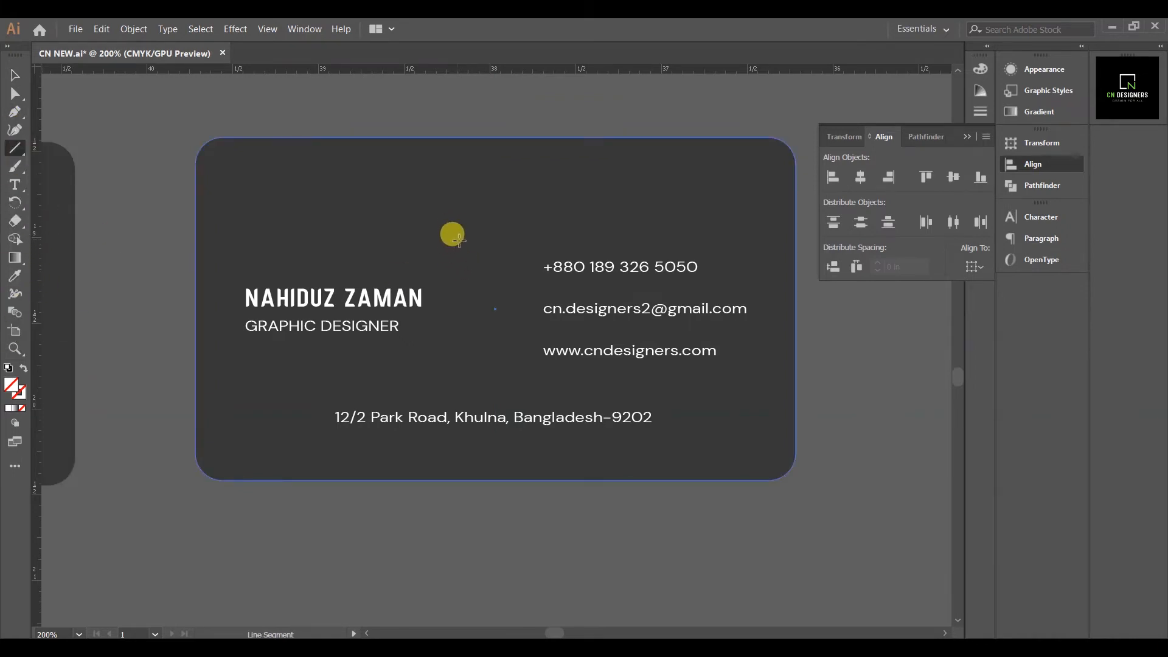
drag(459, 240, 459, 381)
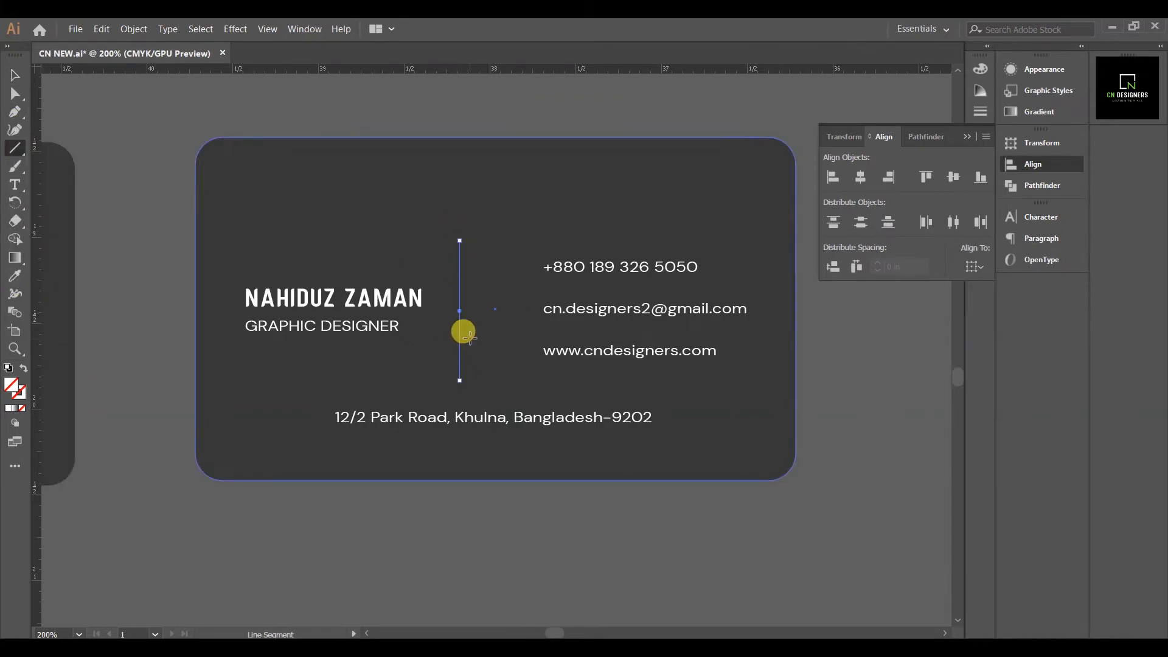
click(980, 68)
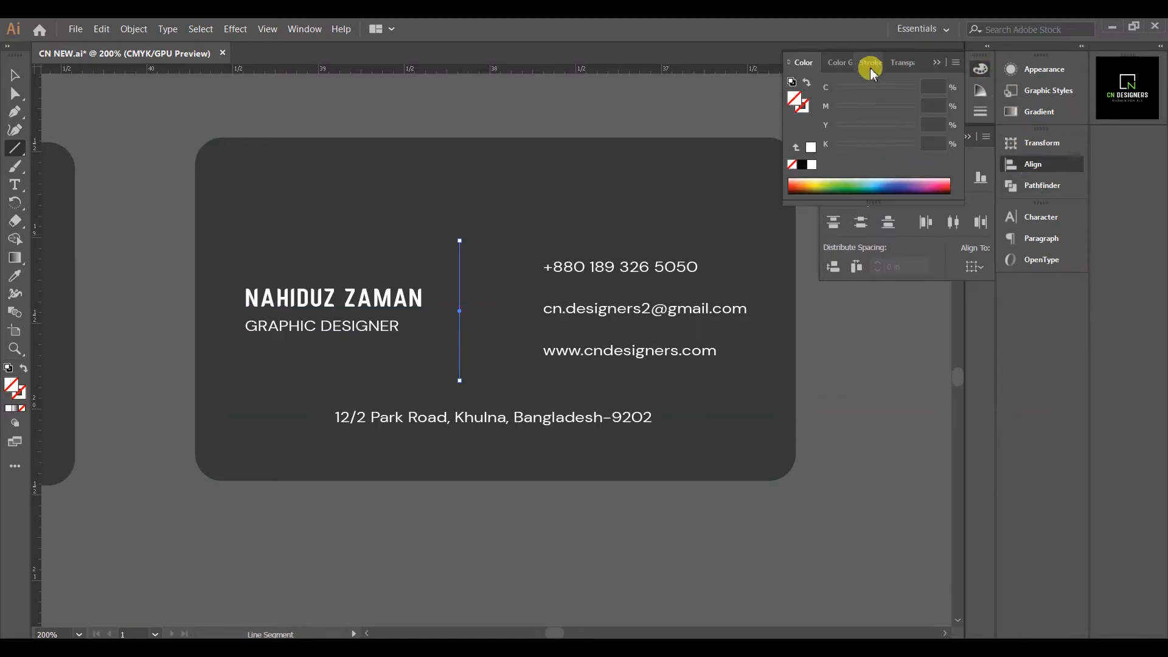
click(866, 62)
click(881, 85)
click(898, 190)
Make the vertical divider line's stroke white with no fill
click(805, 63)
click(812, 165)
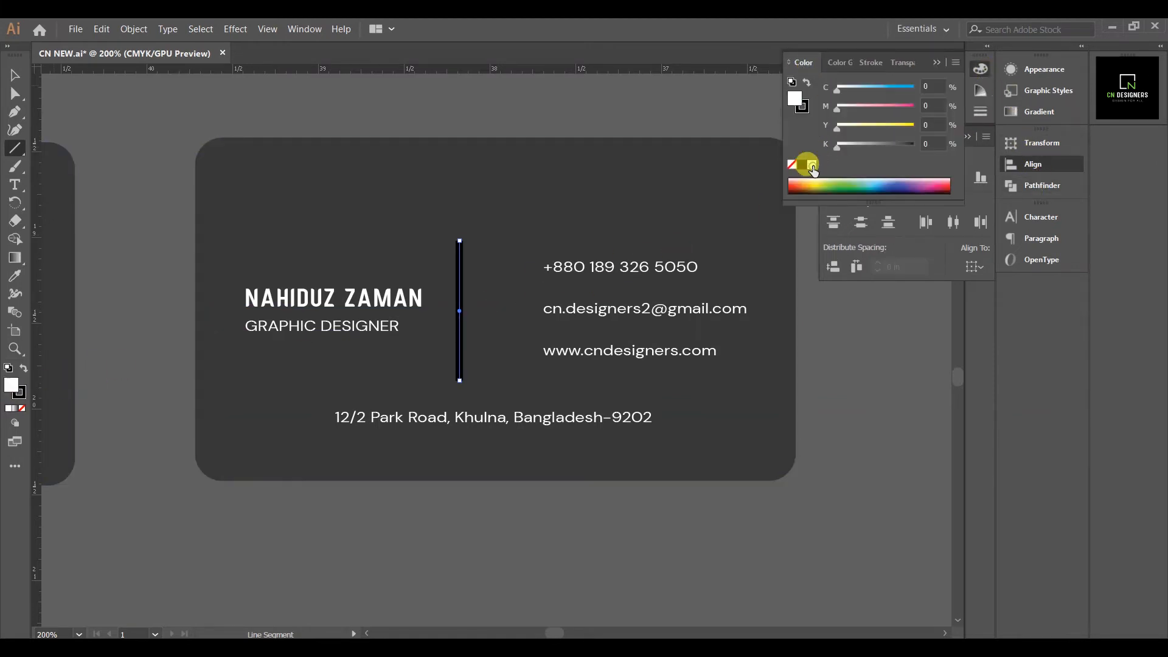
click(23, 368)
click(15, 75)
click(150, 87)
Set the divider line's weight to 1 pt and move it to the card's horizontal middle
click(459, 304)
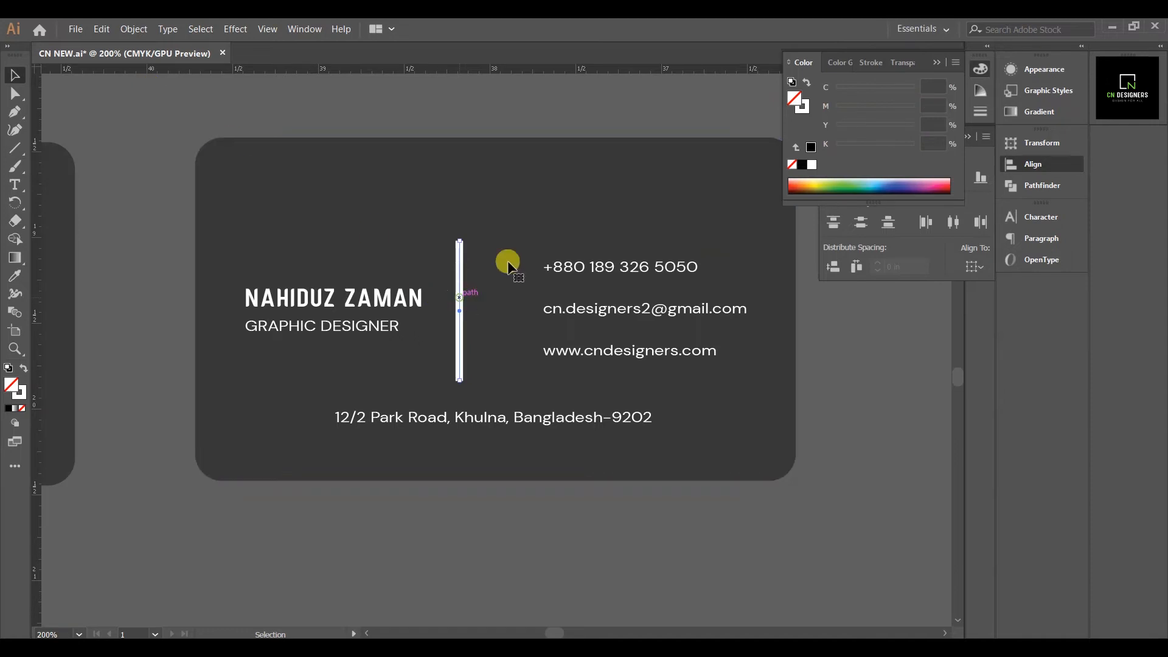
click(867, 62)
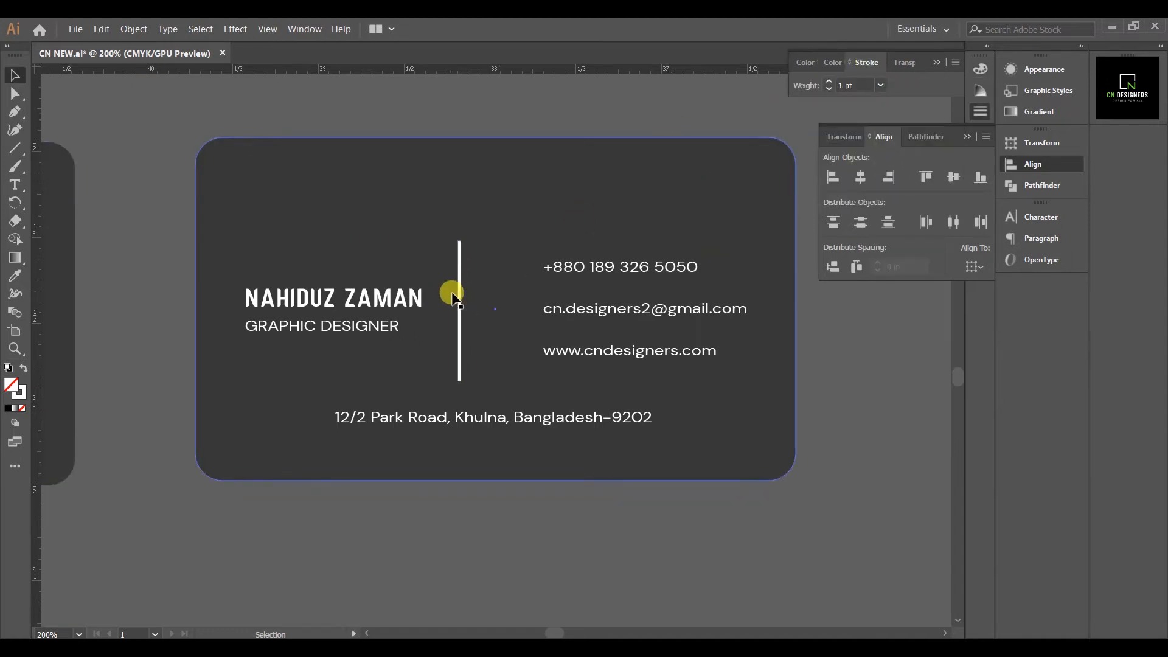
click(458, 296)
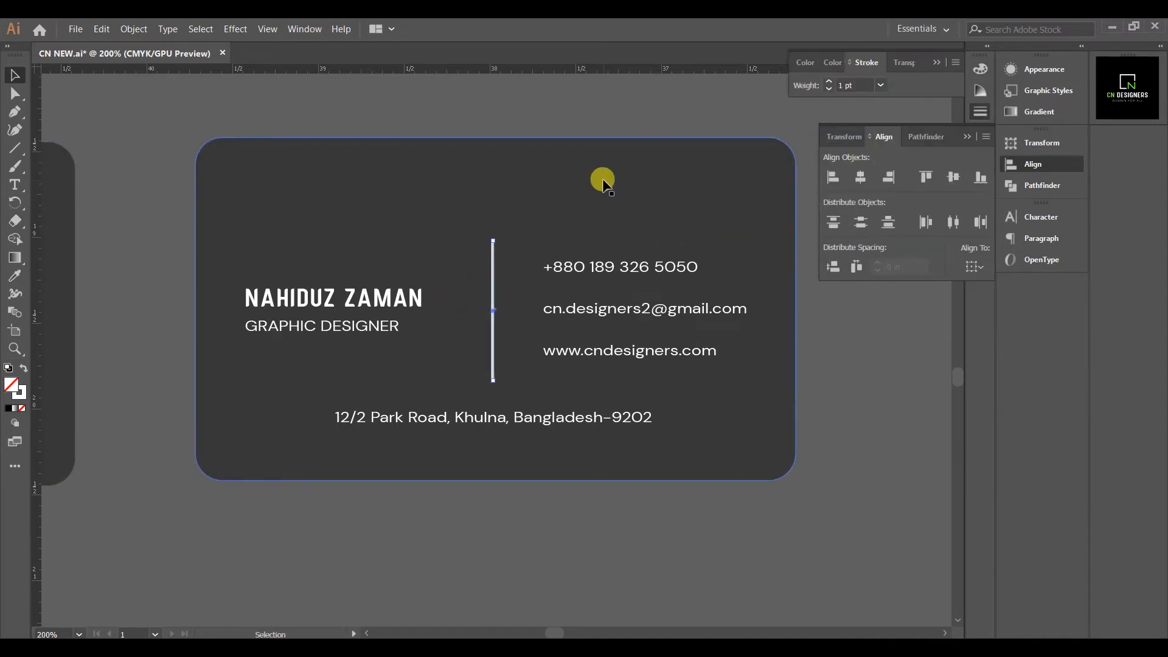
Draw a small white circle without stroke beside the phone number and copy it beside the e-mail and website lines
scroll(606, 181, up, 1)
scroll(523, 298, up, 3)
drag(602, 300, 422, 266)
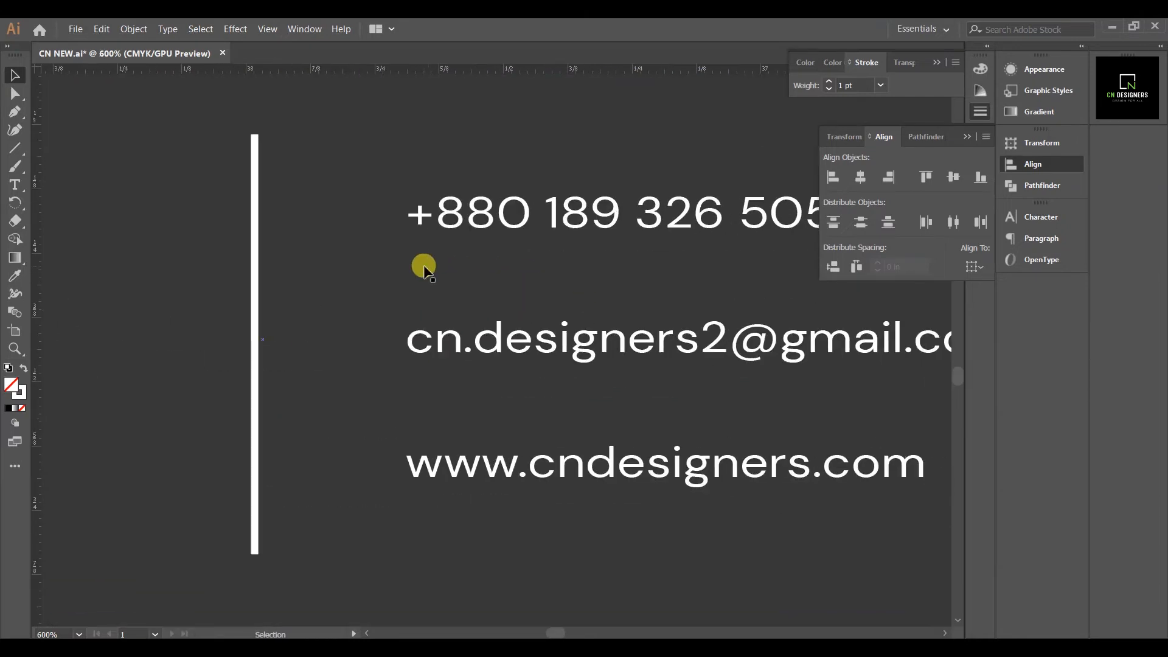
right_click(17, 149)
click(74, 166)
mouse_move(360, 211)
mouse_down()
mouse_move(384, 242)
mouse_move(357, 361)
mouse_up()
click(23, 368)
key(v)
drag(358, 364, 358, 484)
Distribute the three white circles evenly in height and nudge them slightly away from the contact text
scroll(389, 328, down, 2)
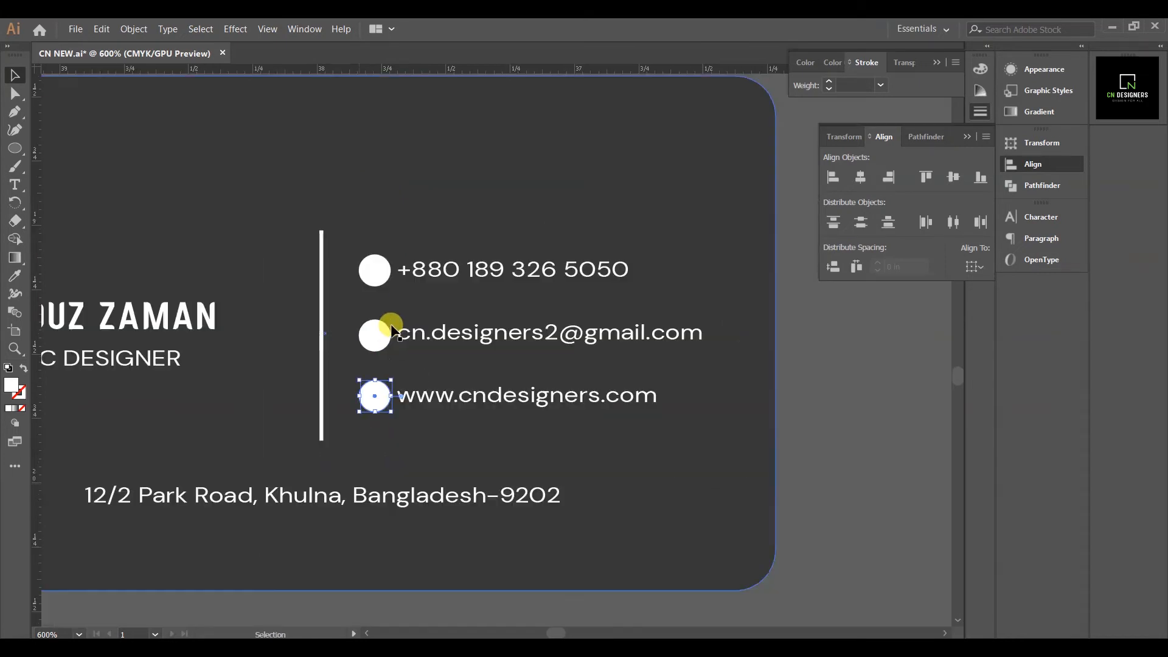
key(ctrl+shift+a)
click(381, 272)
shift+click(381, 336)
shift+click(381, 396)
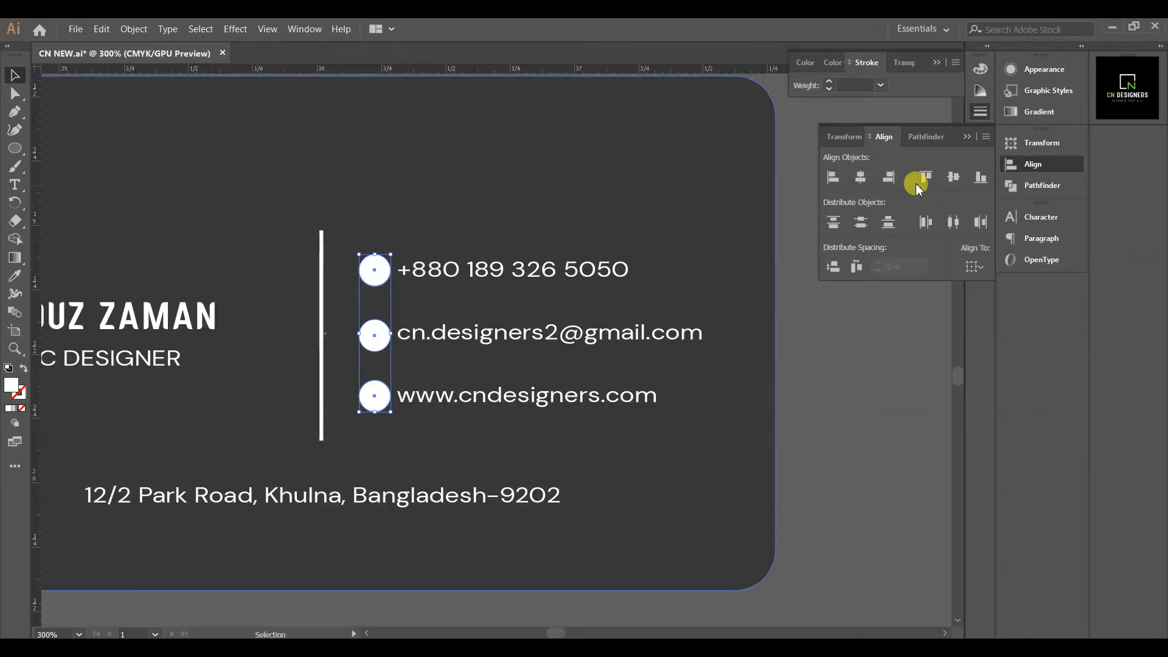
key(Left)
key(Left)
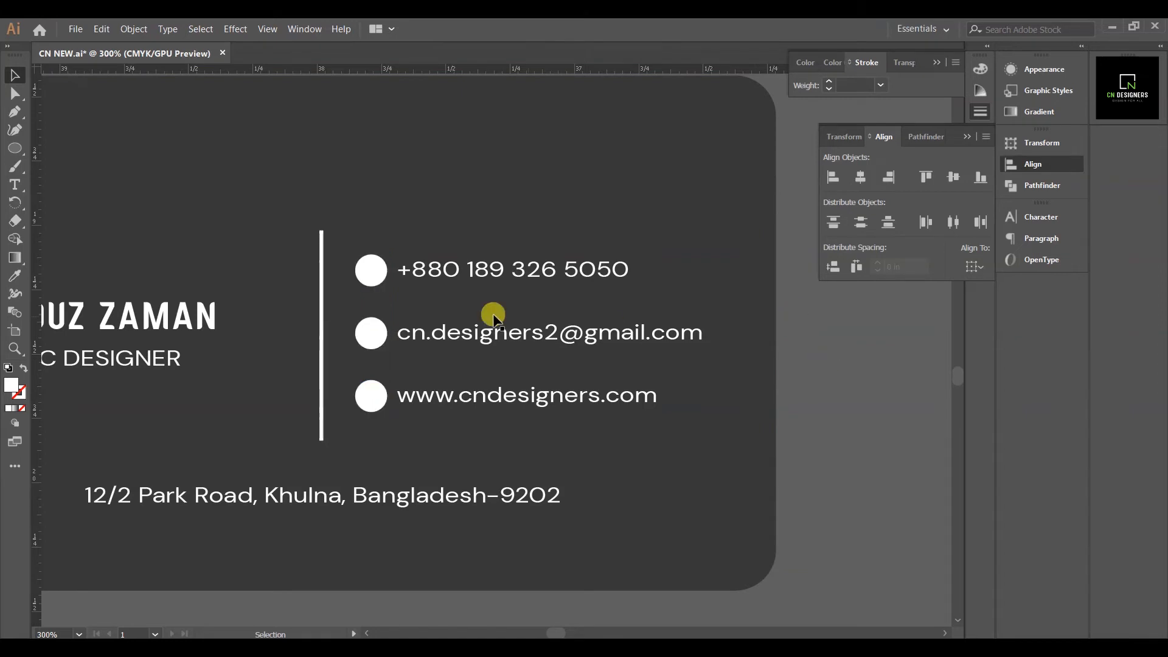
key(Left)
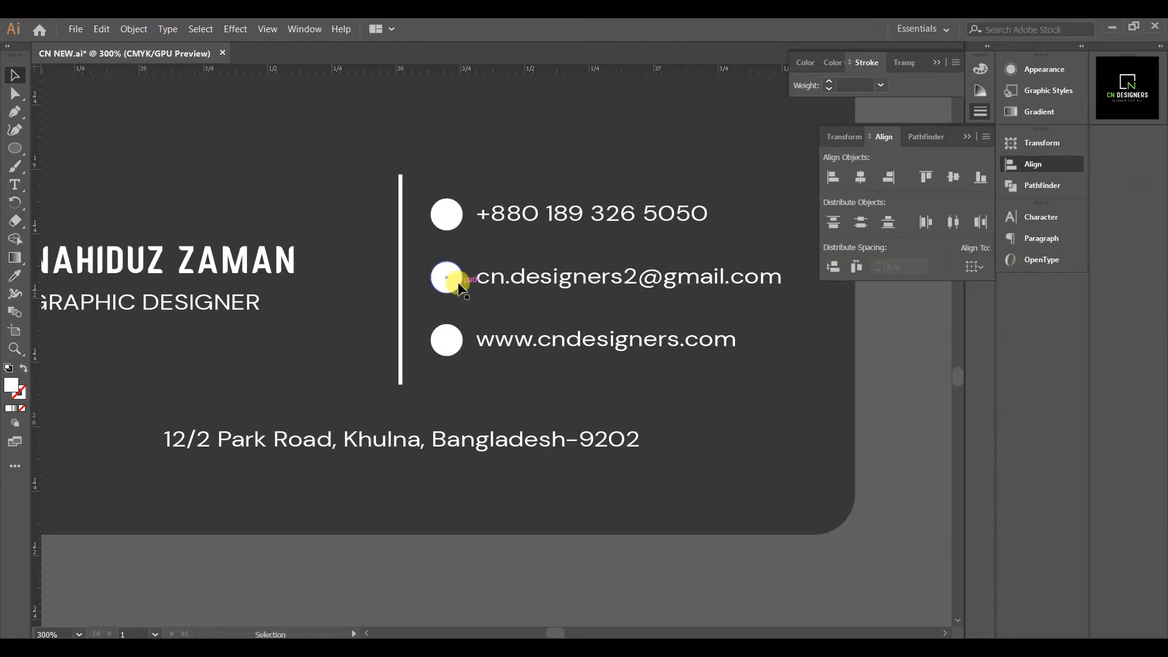
Place a copy of the white circle in front of the address line, level with its text
right_click(449, 275)
click(511, 406)
click(820, 373)
click(450, 277)
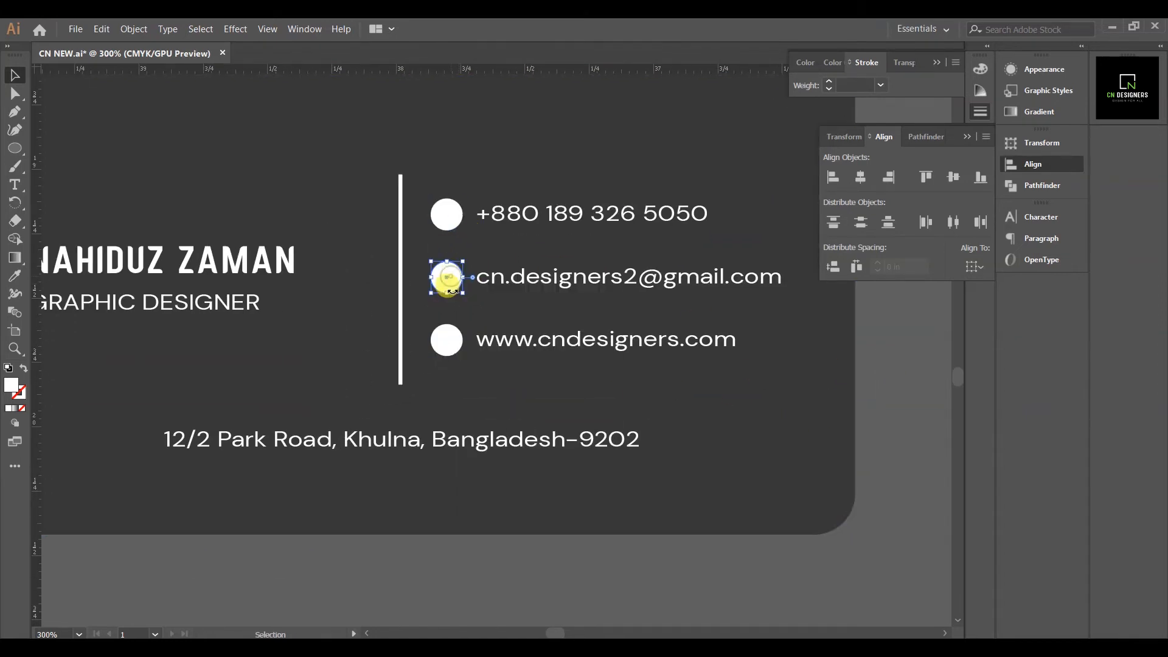
scroll(444, 327, up, 2)
drag(444, 252, 138, 494)
scroll(262, 420, down, 1)
drag(262, 419, 471, 327)
drag(396, 372, 186, 424)
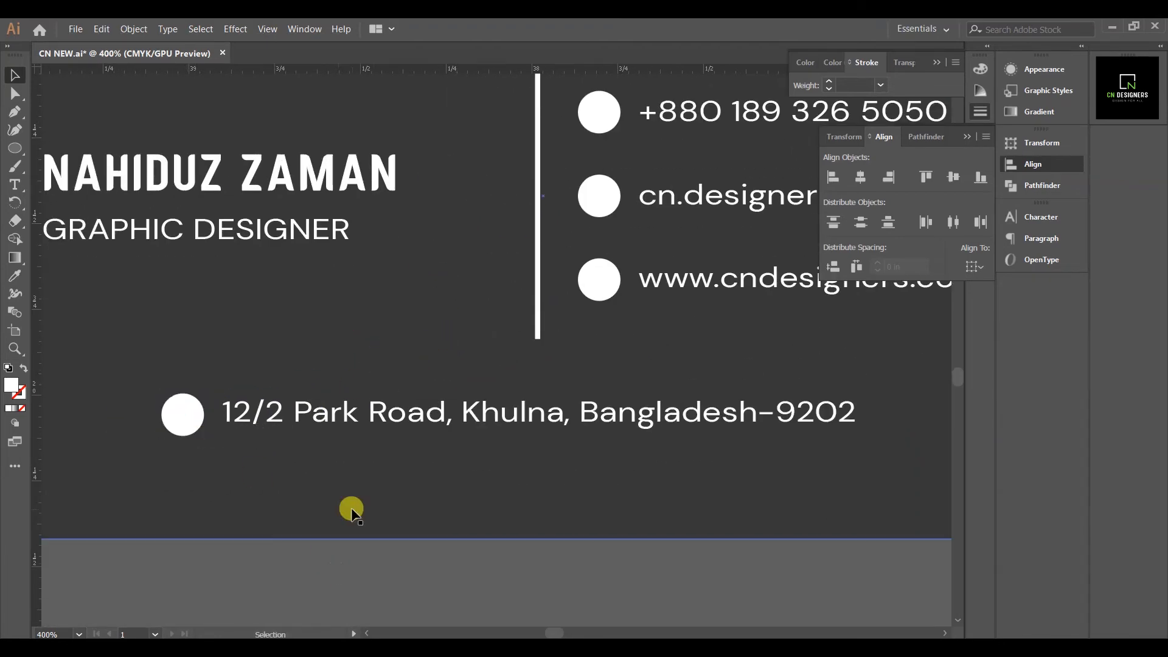
scroll(430, 442, down, 2)
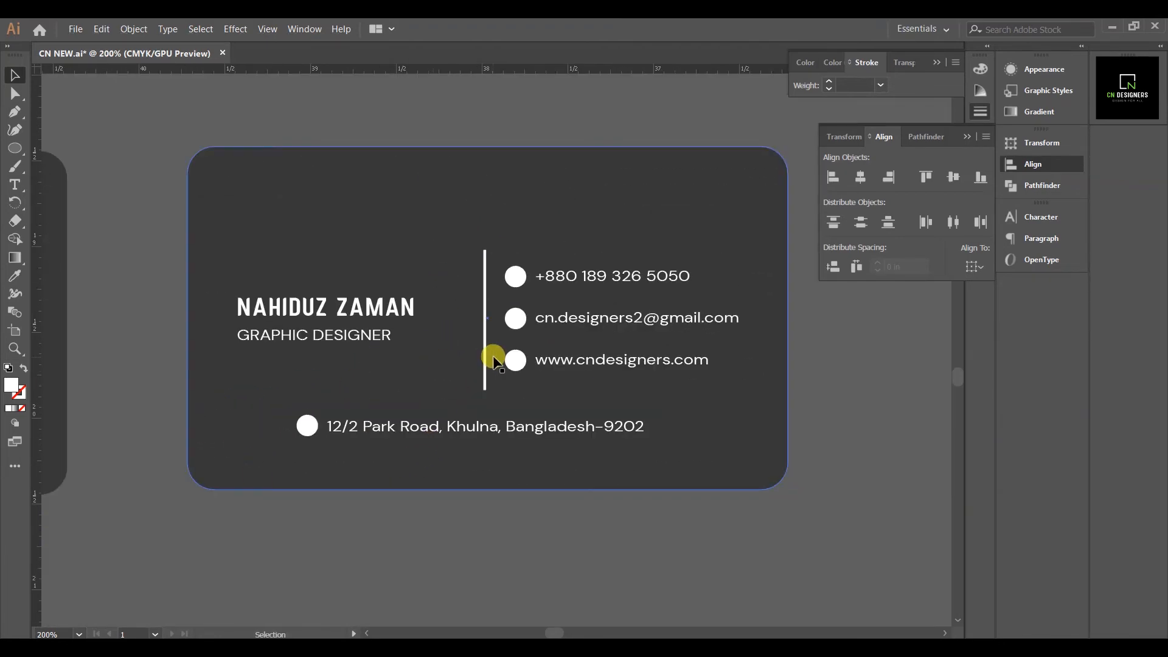
click(516, 277)
right_click(516, 325)
click(818, 404)
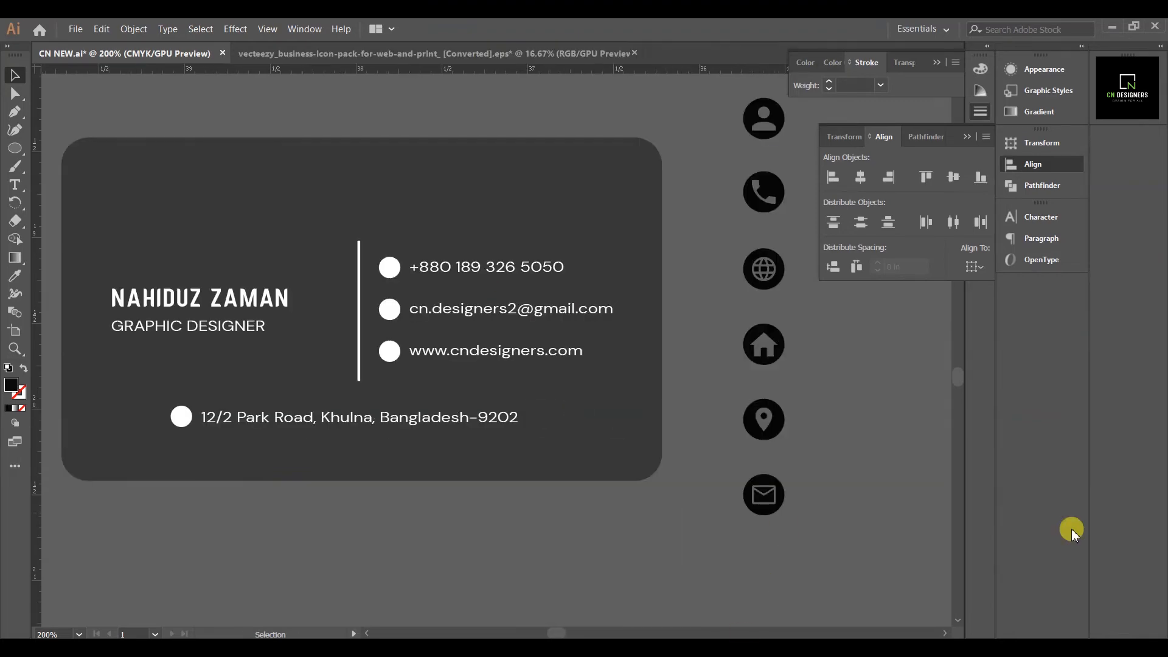
Move the phone icon onto the white circle beside the phone number and scale it down to fit inside
drag(772, 196, 400, 270)
scroll(399, 271, up, 5)
drag(456, 386, 323, 260)
drag(291, 203, 331, 272)
scroll(413, 218, down, 2)
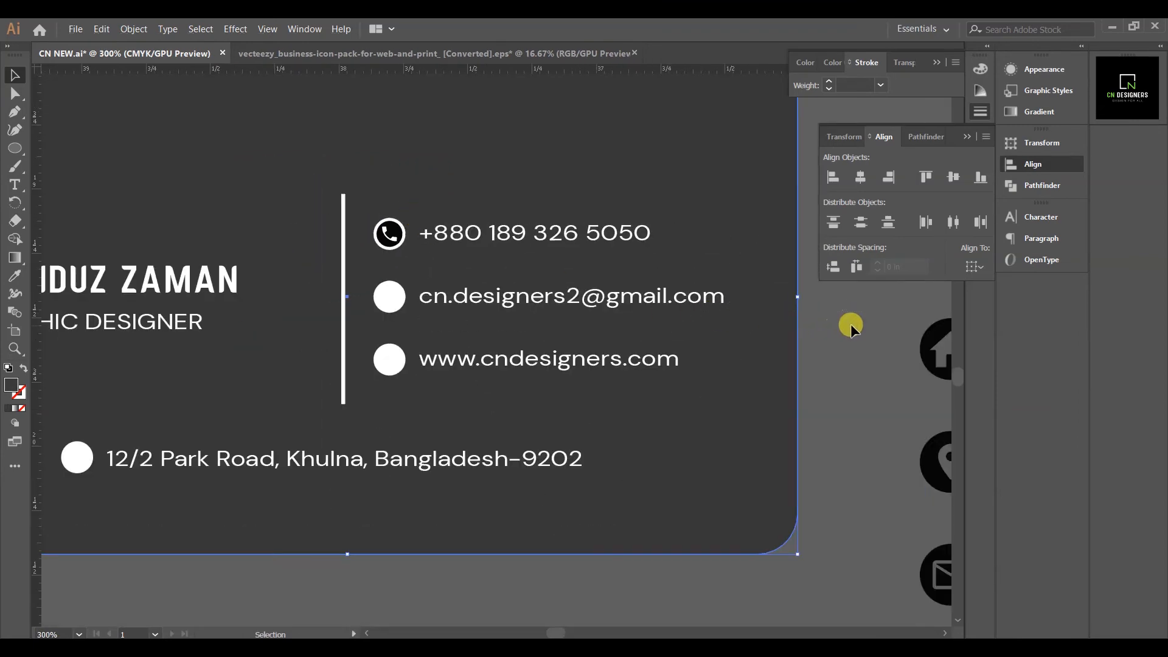
Move the envelope icon onto the circle beside the e-mail line and scale it to leave a white ring around it
scroll(850, 323, down, 1)
drag(737, 549, 368, 367)
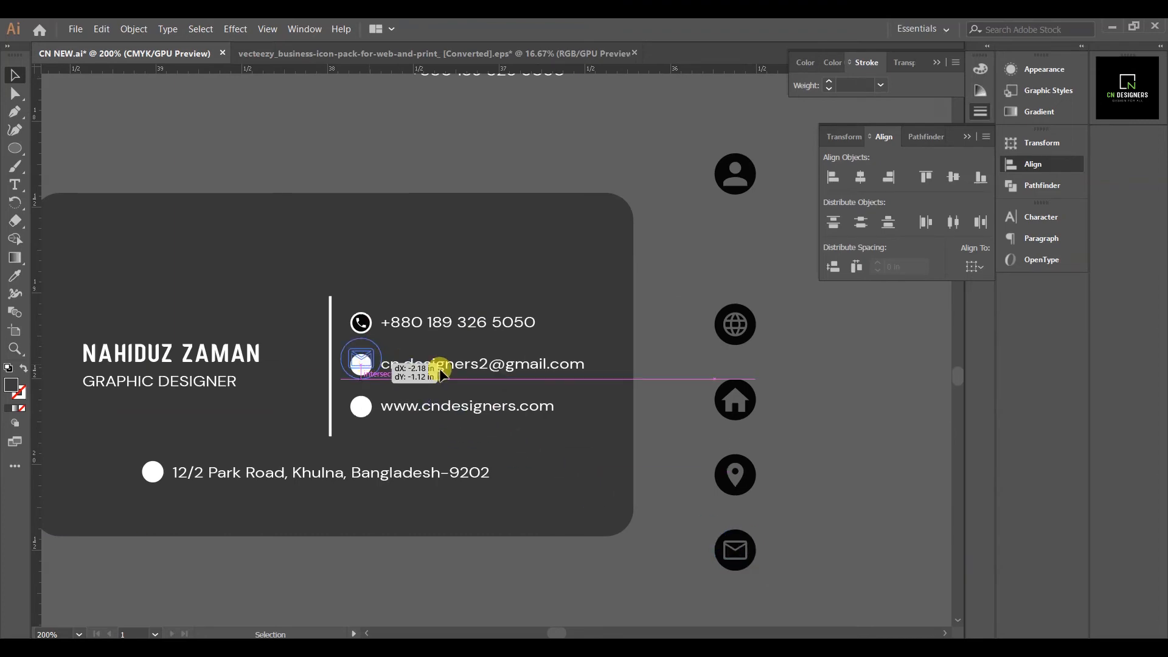
drag(441, 371, 432, 367)
scroll(391, 378, up, 6)
drag(385, 430, 235, 260)
drag(196, 194, 283, 330)
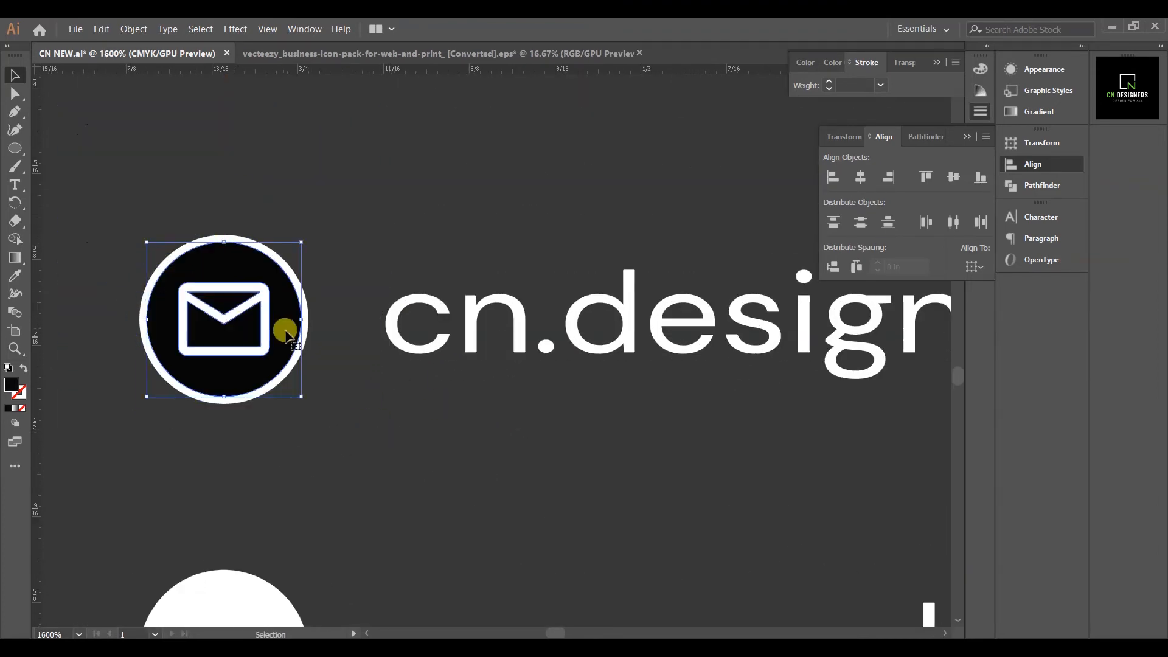
mouse_move(299, 395)
mouse_down()
mouse_move(292, 387)
mouse_move(301, 418)
mouse_up()
scroll(305, 304, down, 1)
scroll(309, 275, up, 2)
click(327, 300)
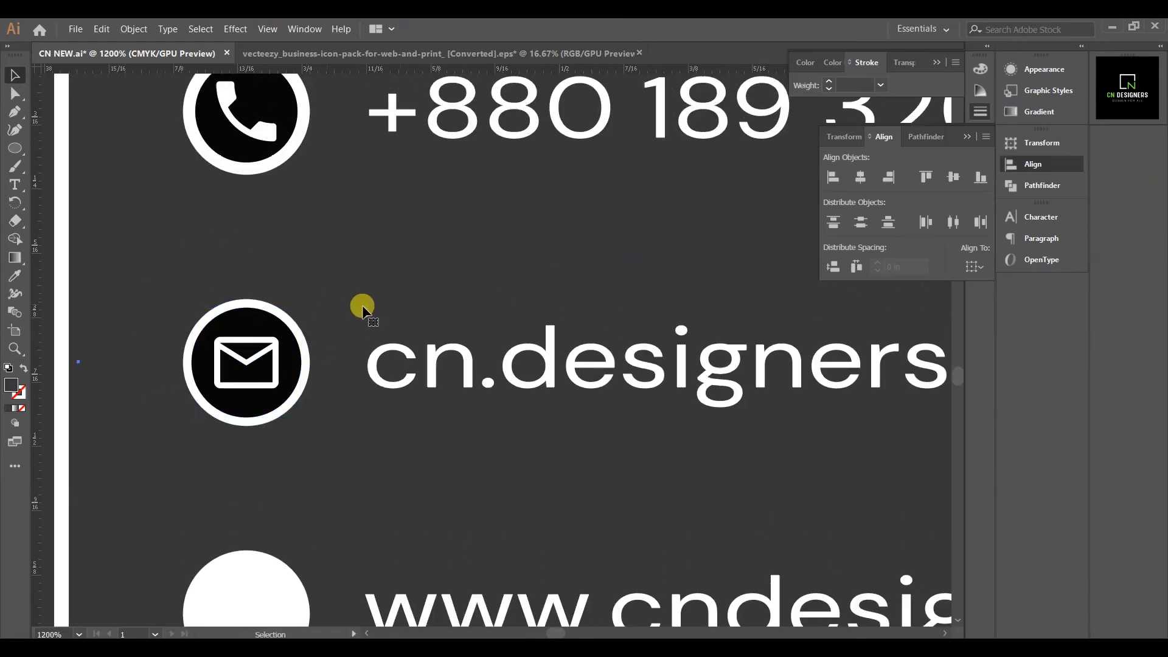
Slightly enlarge the phone icon within its white circle
click(268, 168)
drag(299, 163, 302, 166)
click(344, 193)
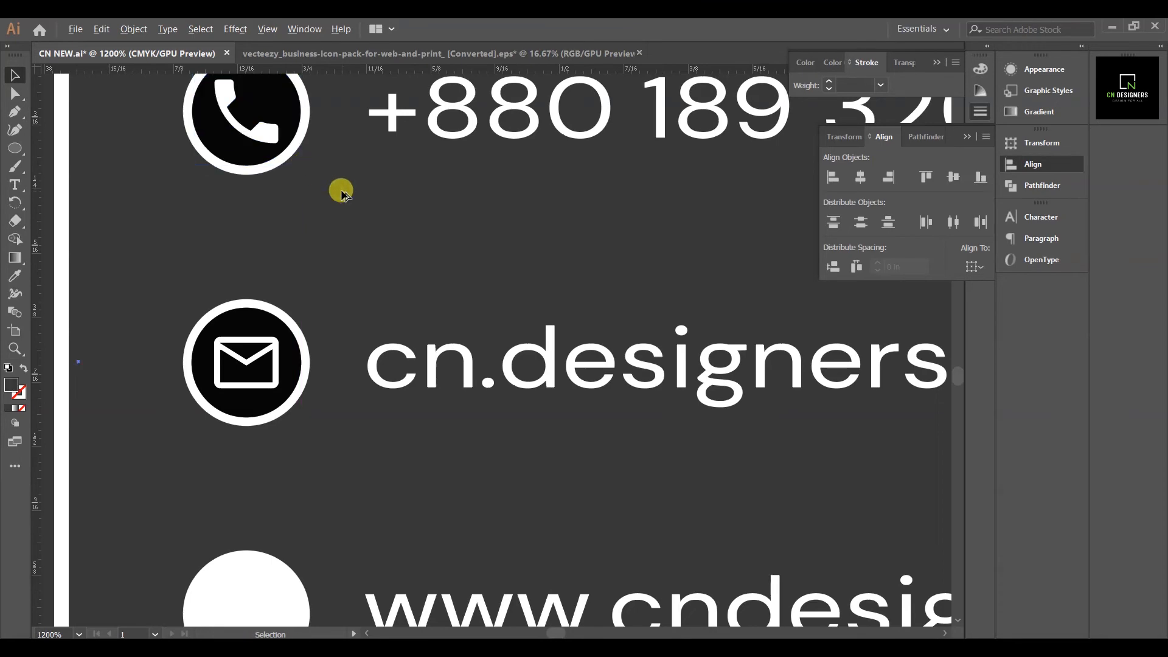
Move the globe icon onto the white circle beside the website line and scale it down to about the circle's size
scroll(340, 190, down, 4)
drag(520, 309, 653, 371)
drag(911, 388, 785, 436)
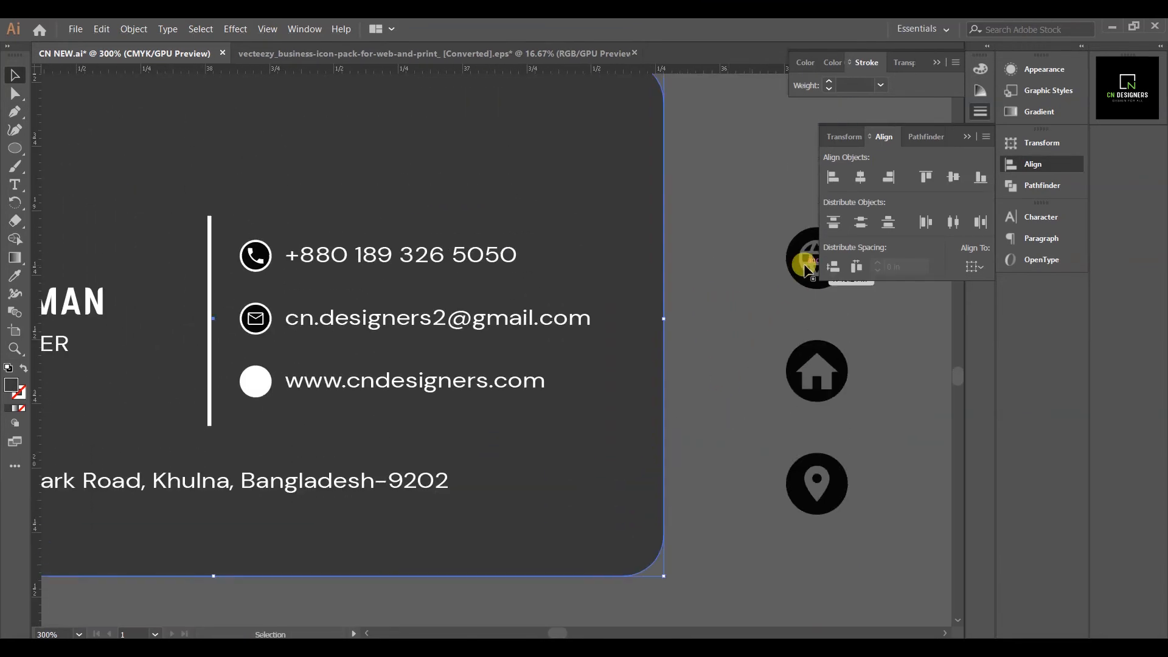
drag(805, 264, 246, 380)
scroll(301, 365, up, 4)
scroll(306, 365, up, 1)
drag(216, 437, 537, 331)
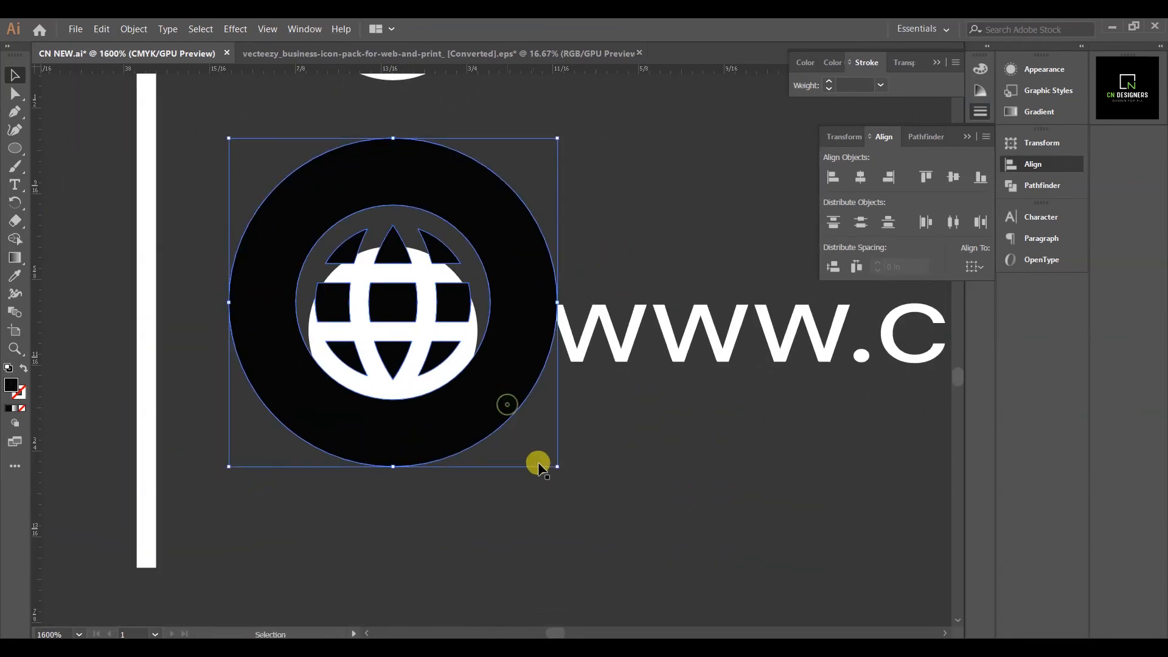
drag(557, 467, 471, 380)
Centre the globe icon in its white circle and fine-tune its size to leave an even ring
drag(432, 350, 460, 402)
scroll(433, 353, up, 2)
drag(432, 351, 438, 366)
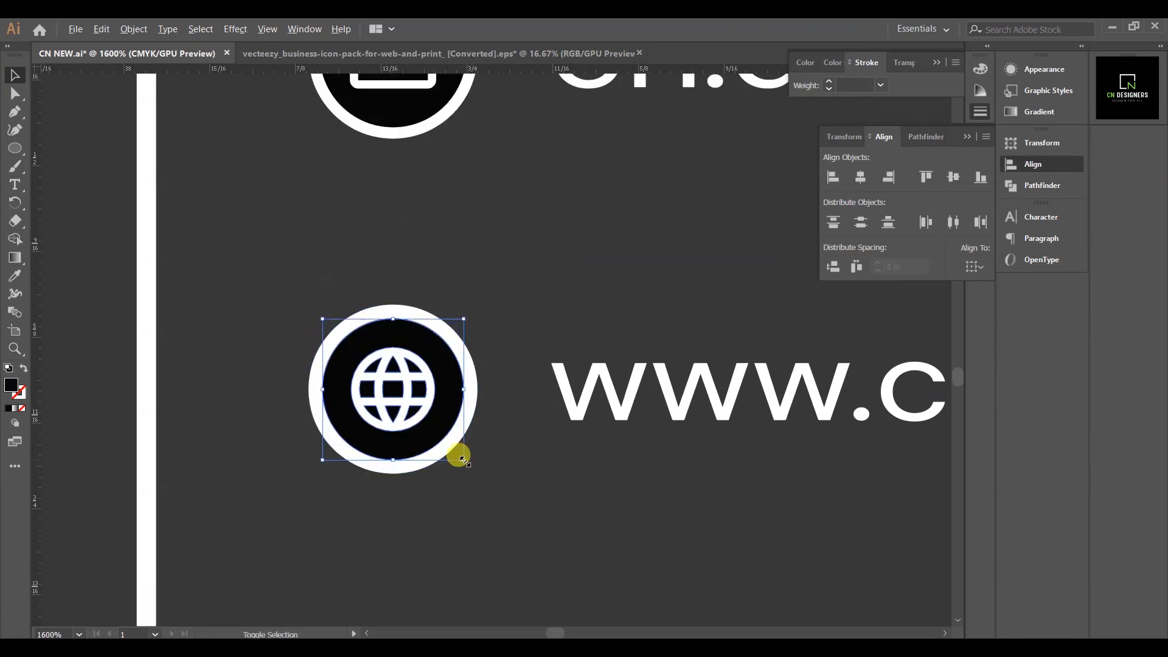
drag(465, 463, 469, 464)
click(496, 326)
Move the location pin icon onto the circle beside the address line and scale it down to leave a white ring
scroll(498, 324, down, 7)
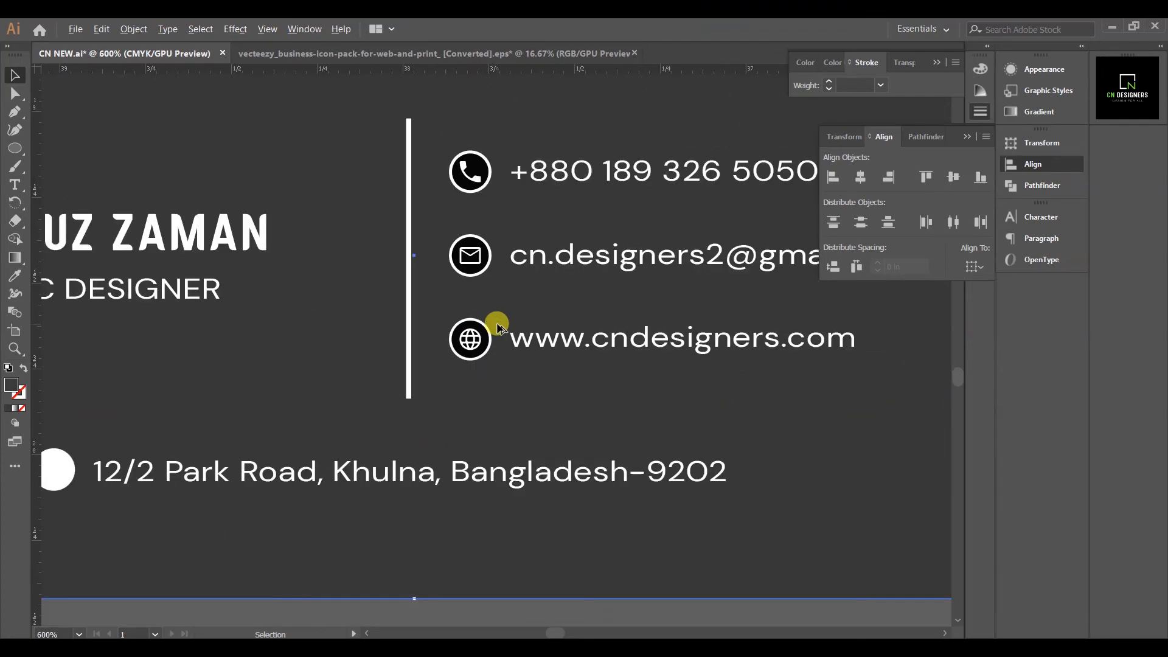
double_click(774, 387)
double_click(706, 451)
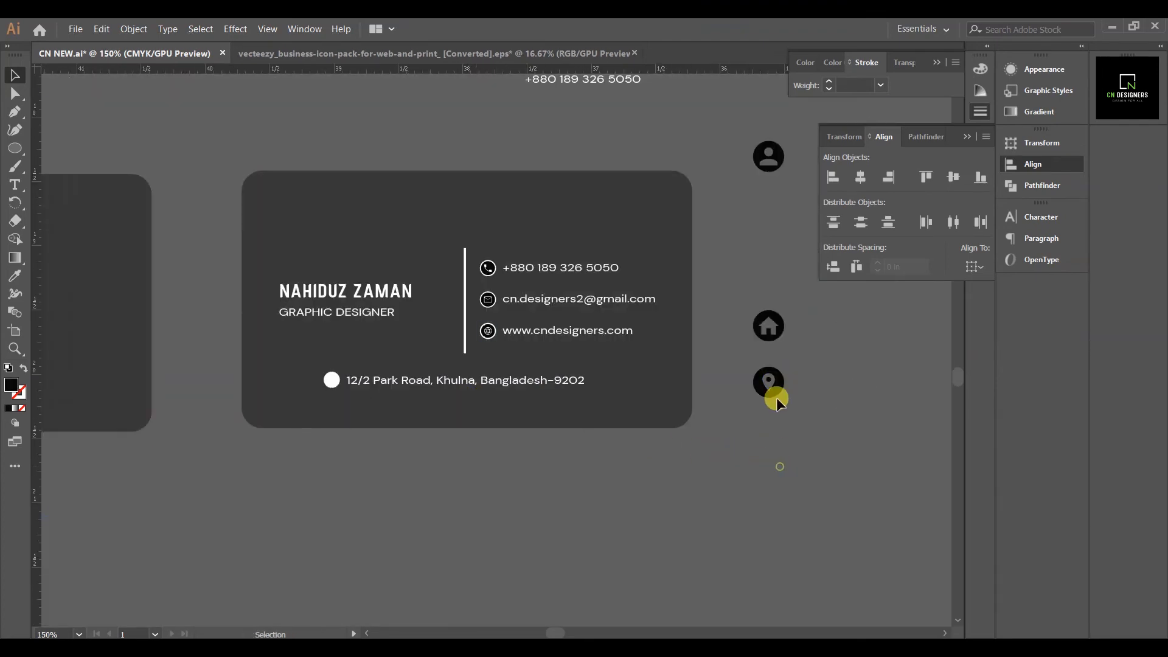
drag(768, 387, 338, 378)
scroll(347, 378, up, 8)
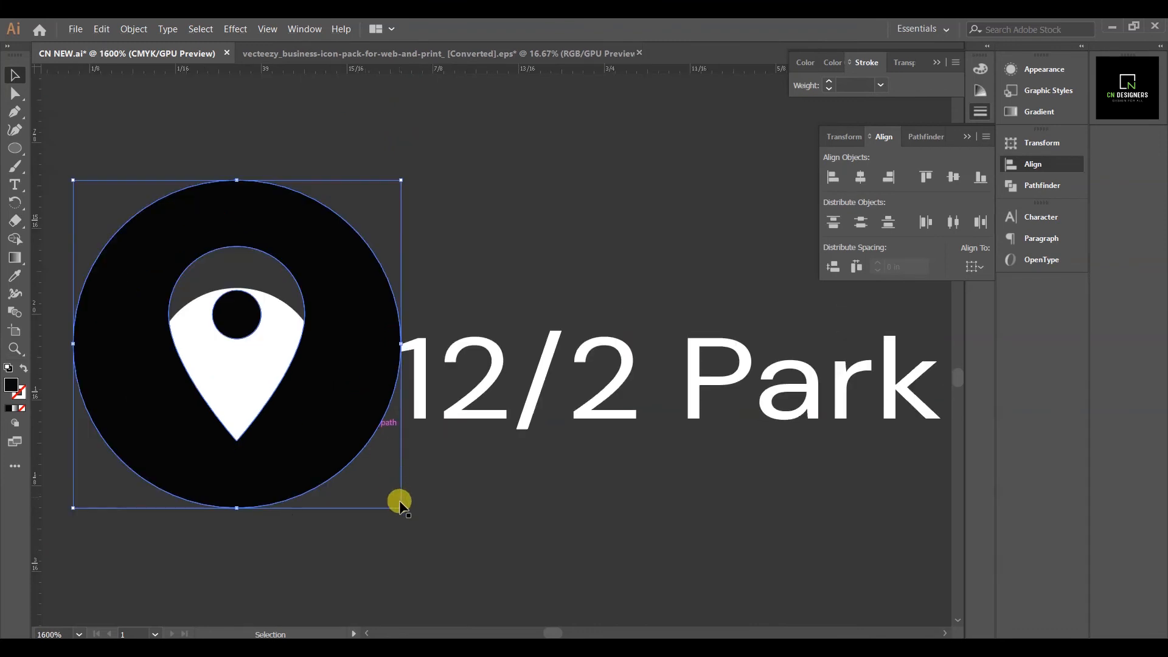
drag(400, 504, 304, 436)
scroll(347, 341, down, 4)
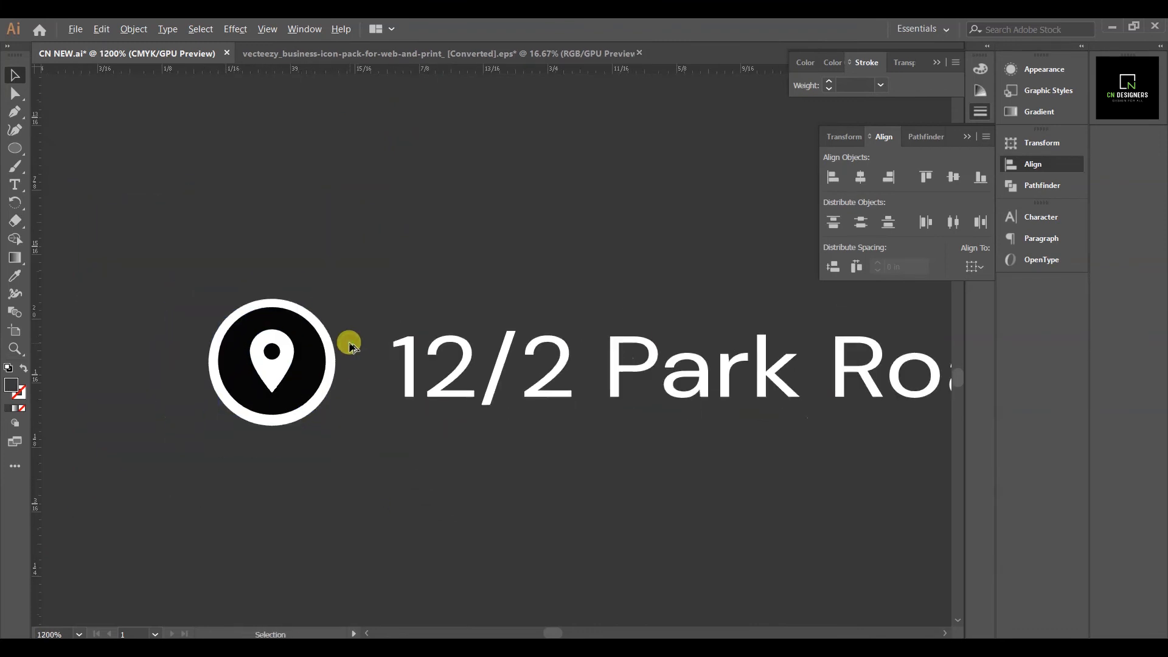
scroll(350, 346, up, 5)
click(213, 378)
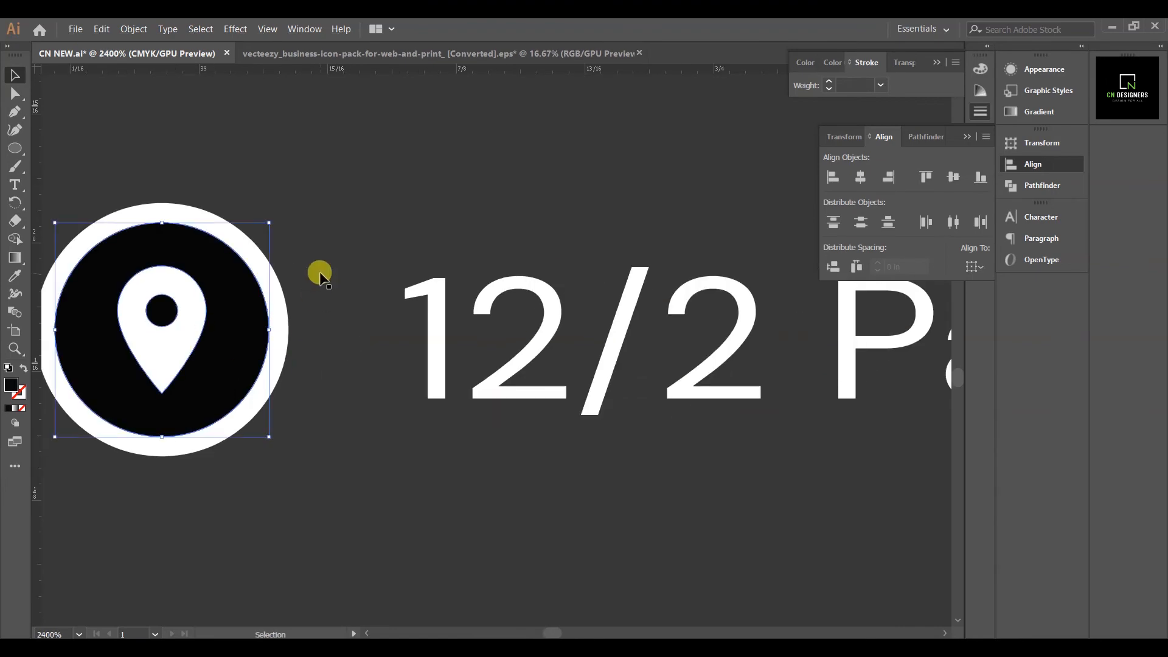
Colour the first word of the cardholder's name with the green sampled from the logo's N
scroll(319, 269, down, 4)
scroll(377, 255, down, 4)
key(t)
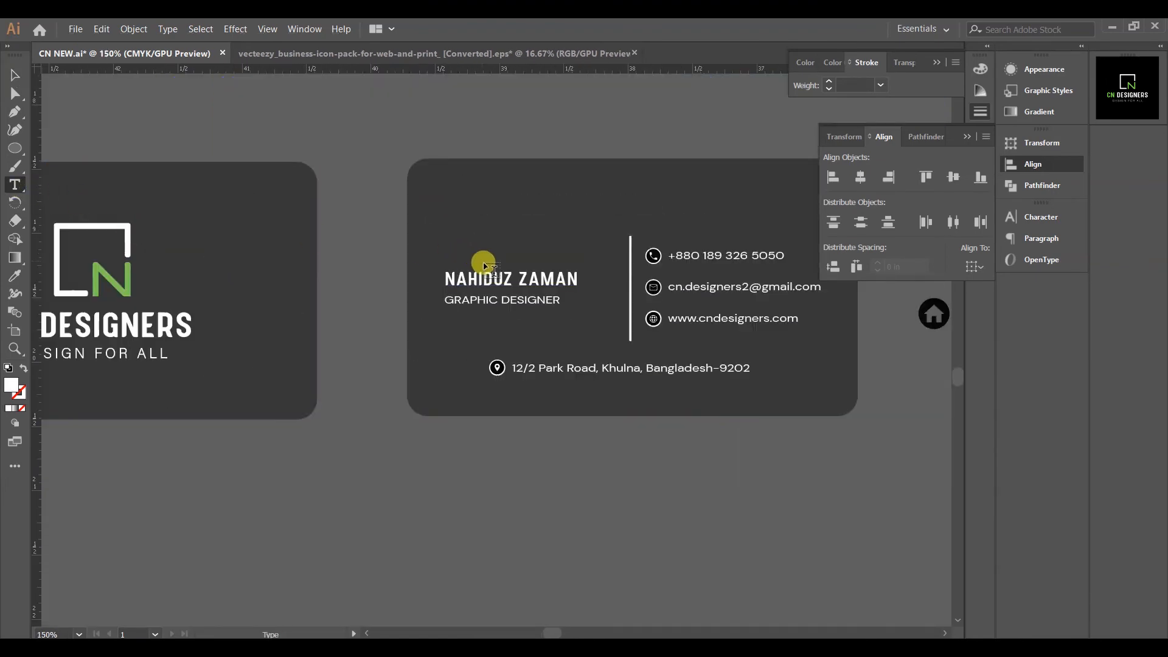
drag(514, 278, 445, 278)
click(14, 276)
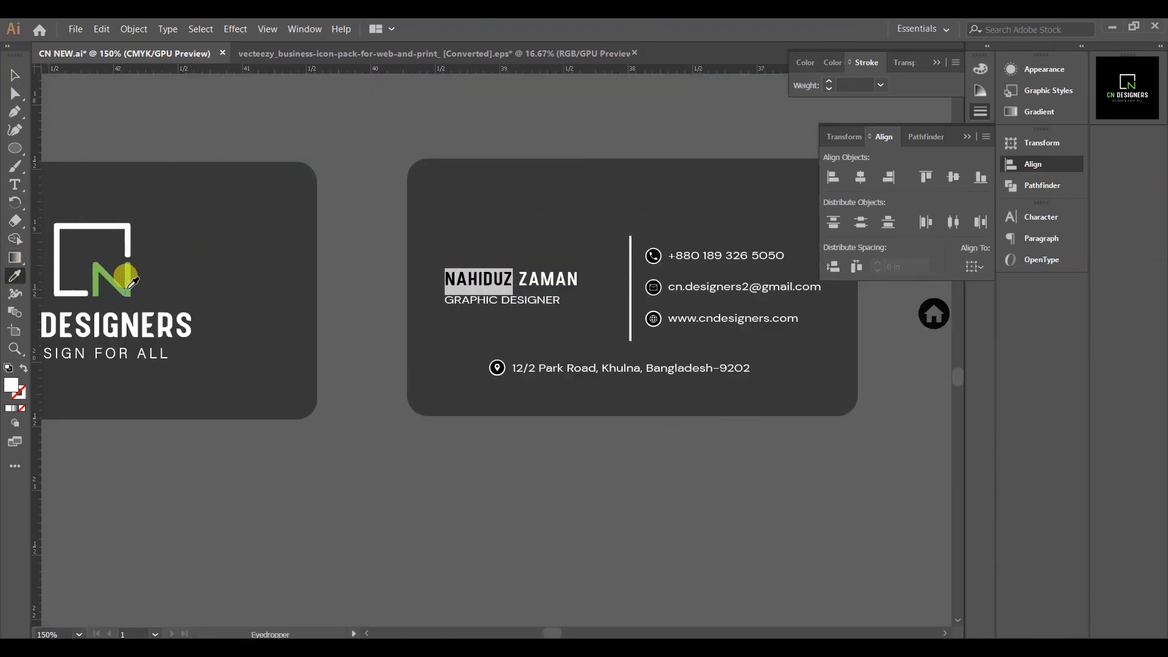
click(138, 268)
click(13, 74)
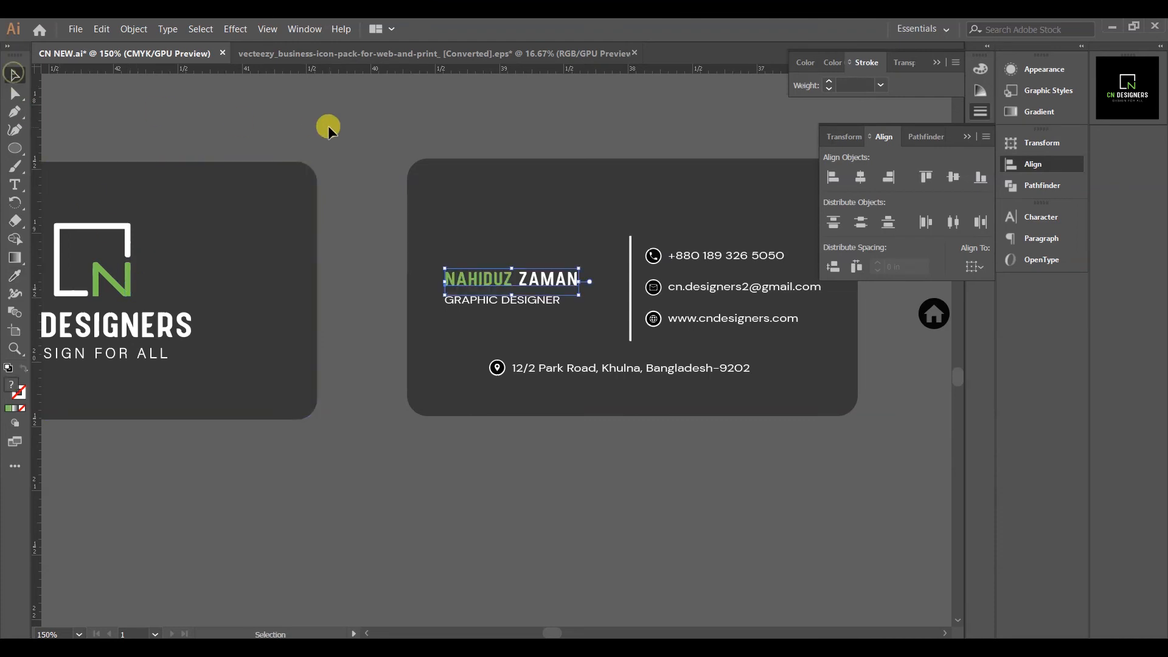
Colour the word DESIGNER in the job title with the green sampled from the logo's N
click(14, 185)
drag(545, 303, 561, 302)
click(15, 276)
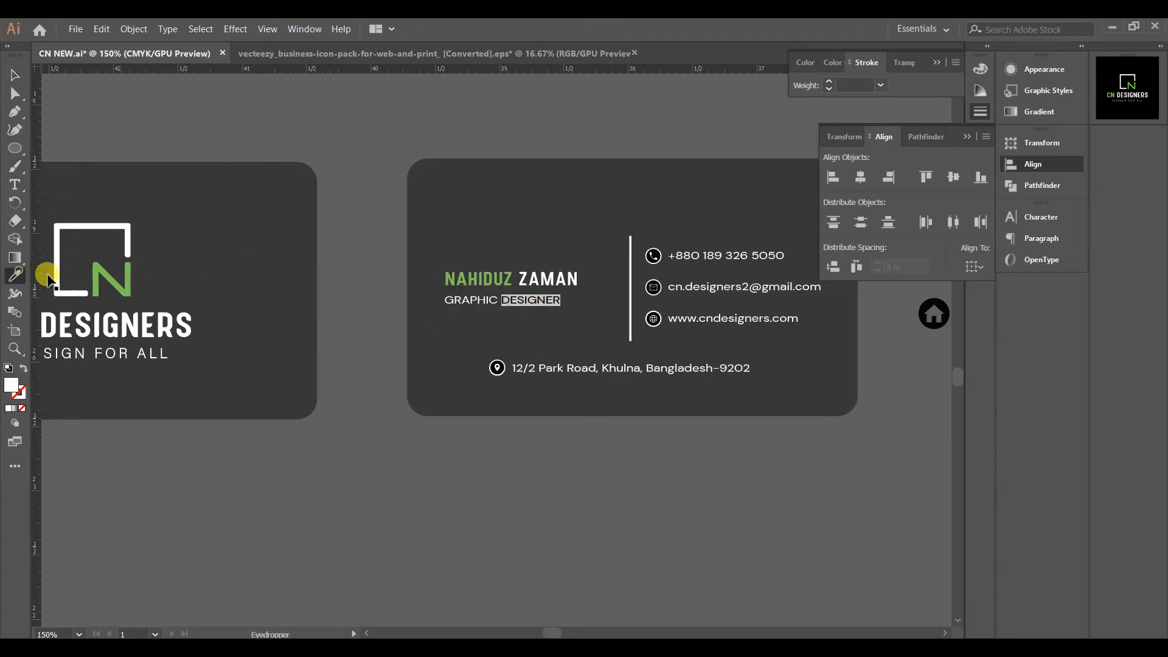
click(100, 268)
click(14, 74)
click(214, 114)
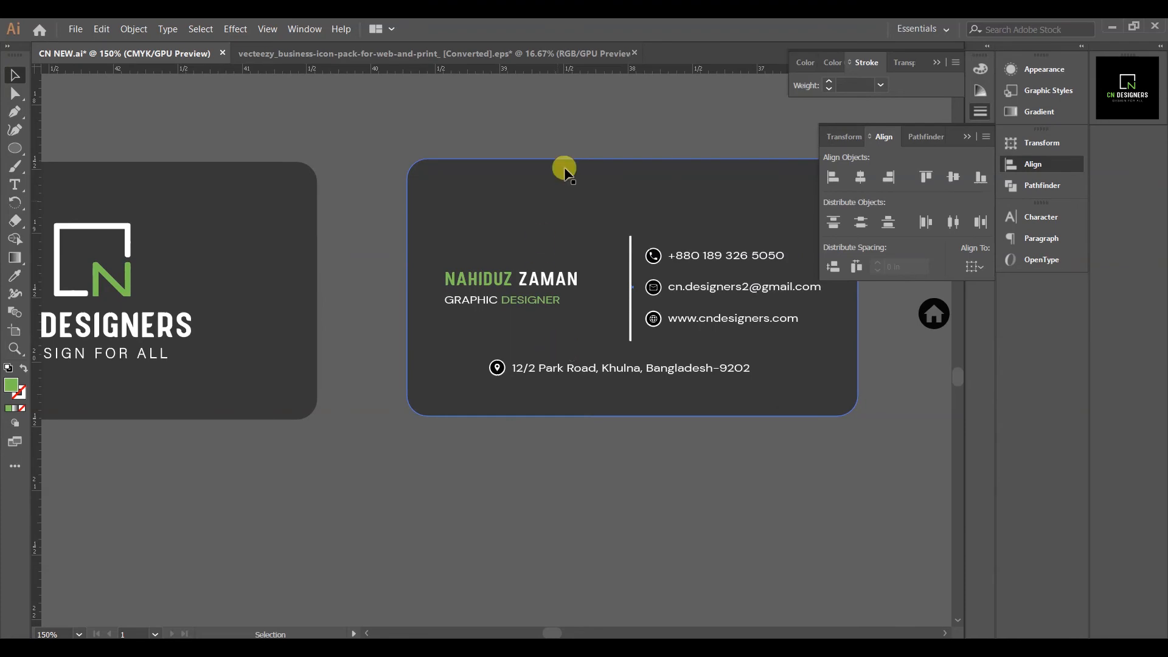
Give the vertical divider line on the back card a green stroke sampled from the logo's N, with no fill
scroll(735, 336, up, 1)
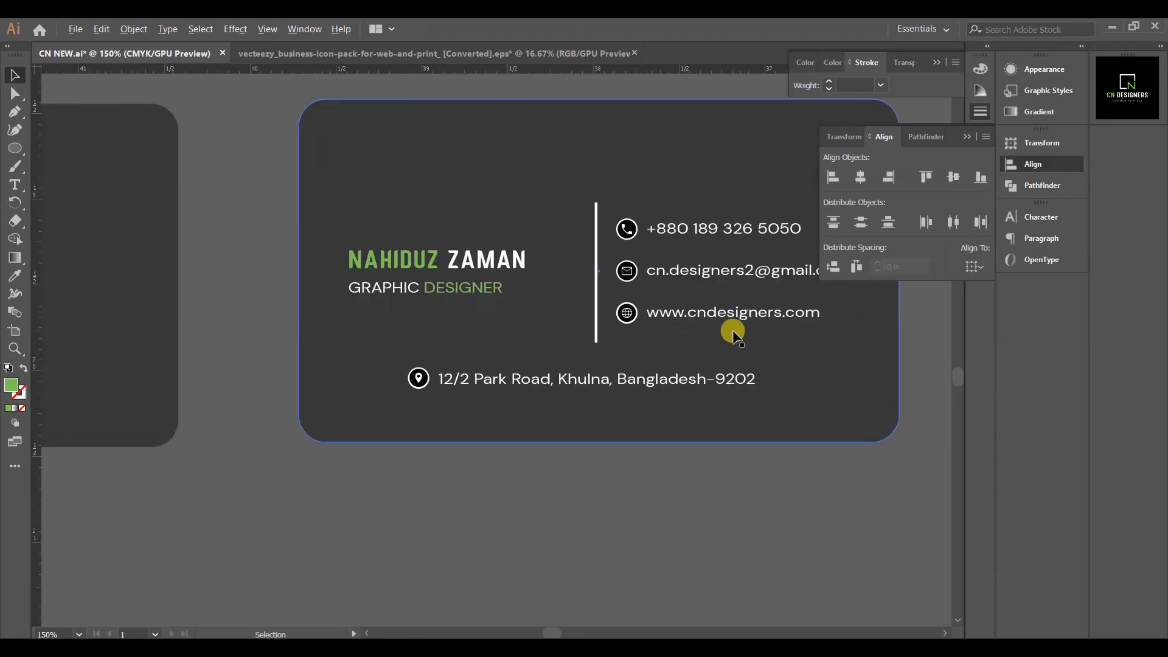
scroll(734, 333, up, 3)
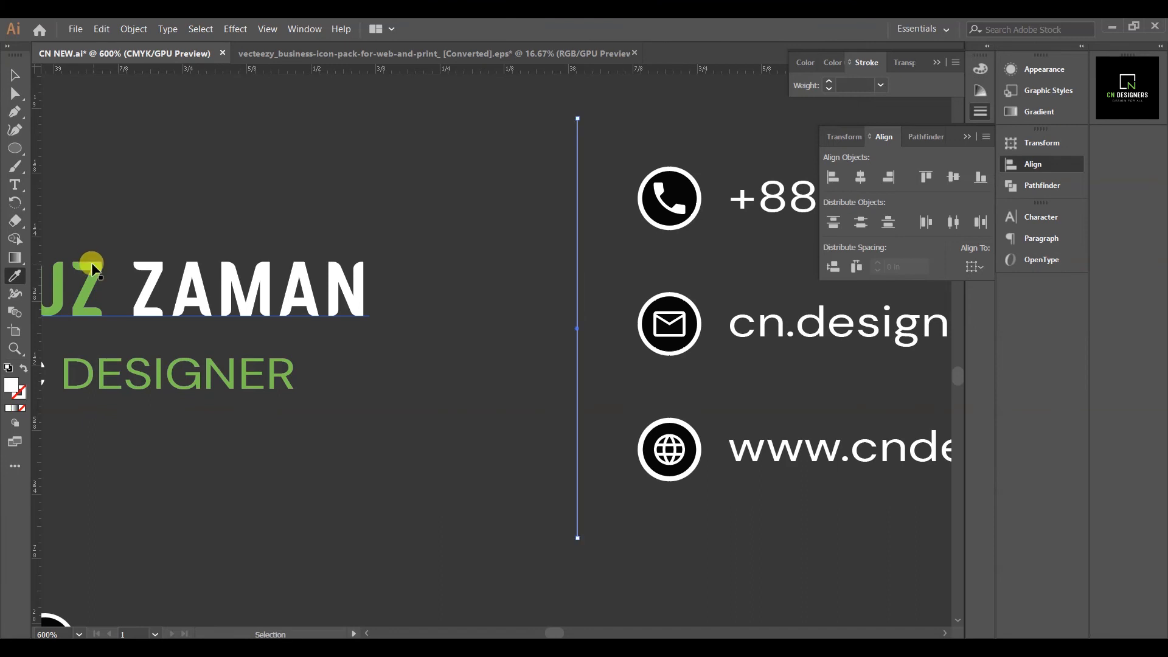
click(20, 392)
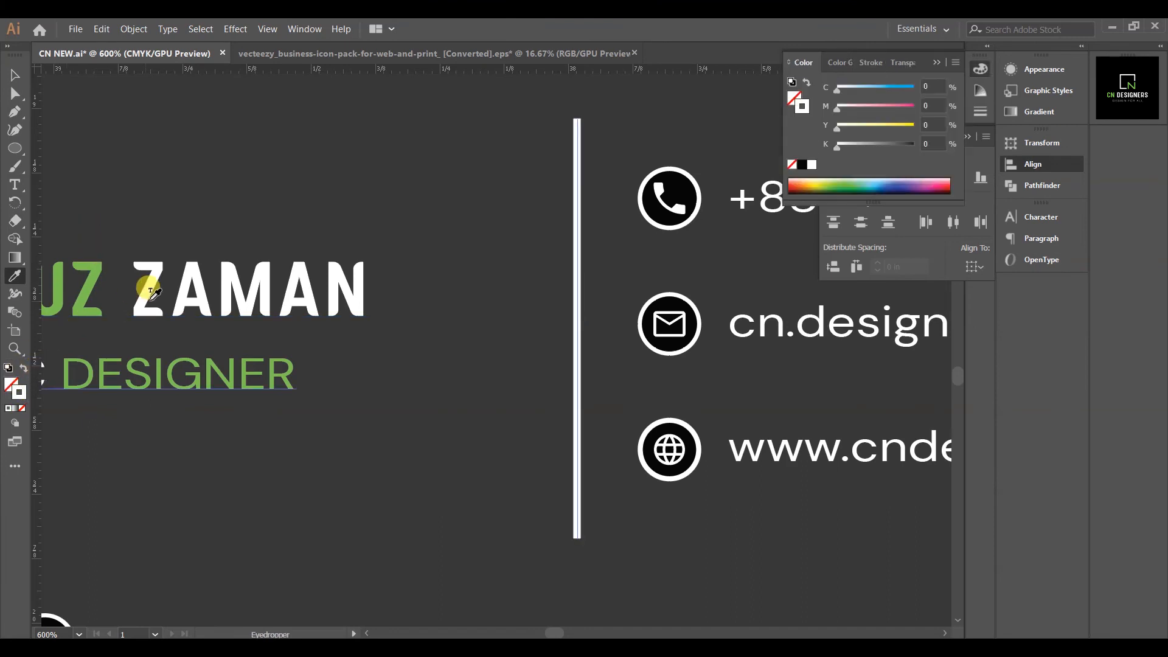
key(ctrl+z)
scroll(90, 267, down, 5)
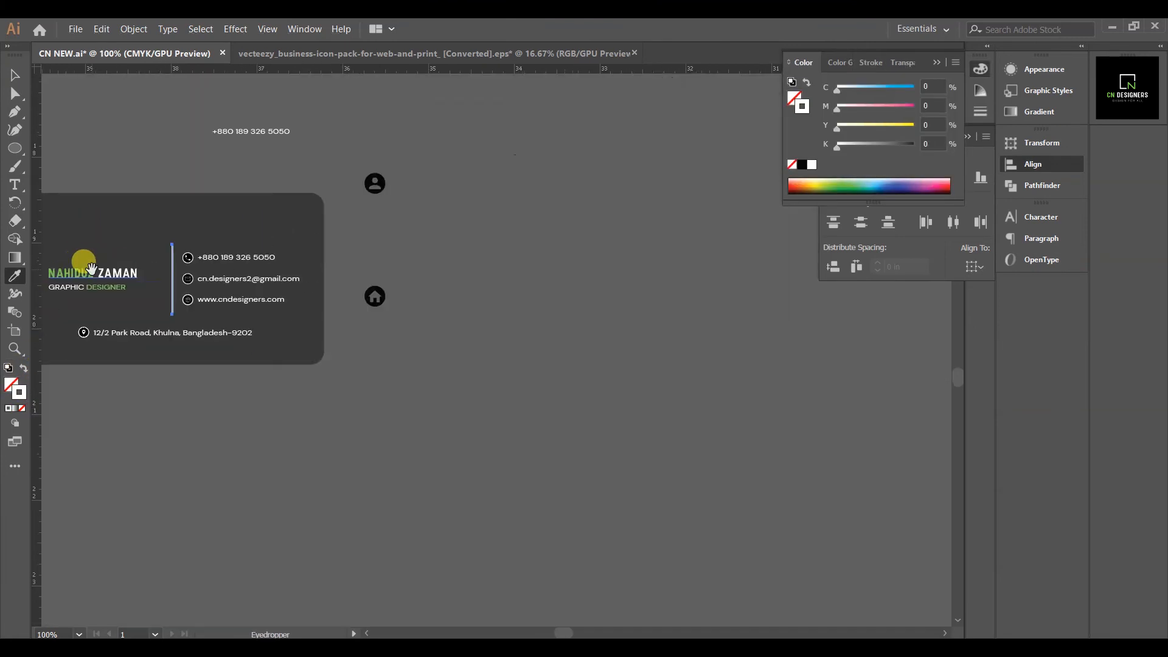
mouse_move(86, 265)
mouse_down()
mouse_move(491, 249)
mouse_move(462, 243)
mouse_up()
click(210, 298)
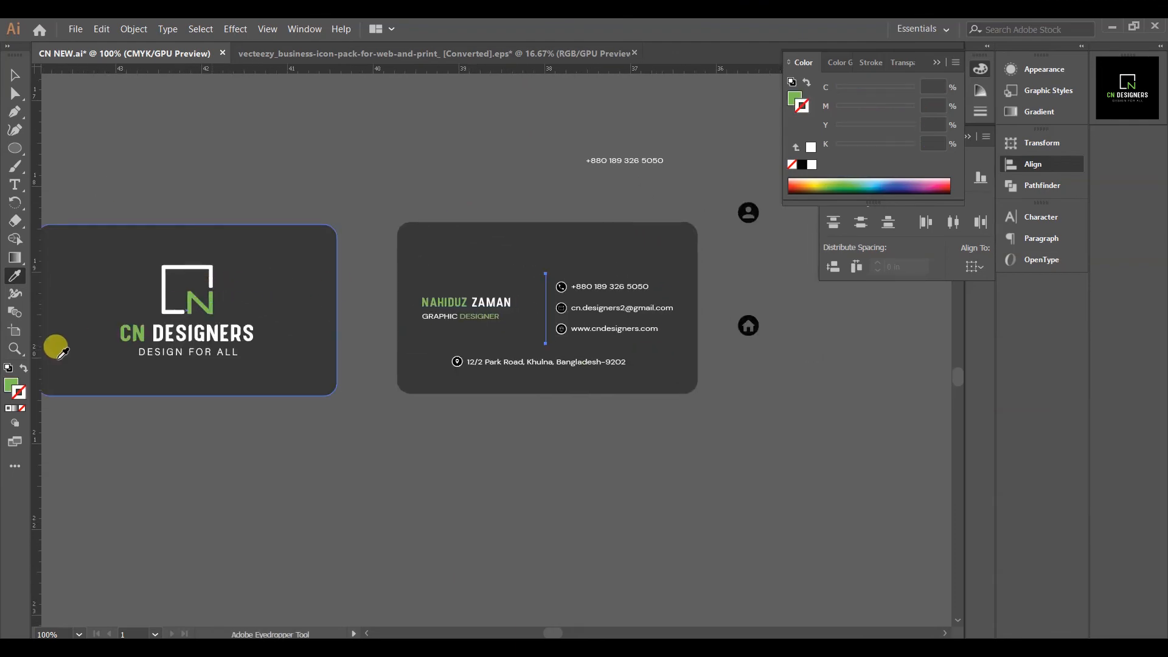
click(23, 369)
click(15, 74)
Set the vertical divider line's stroke weight to 2 pt
scroll(589, 318, up, 6)
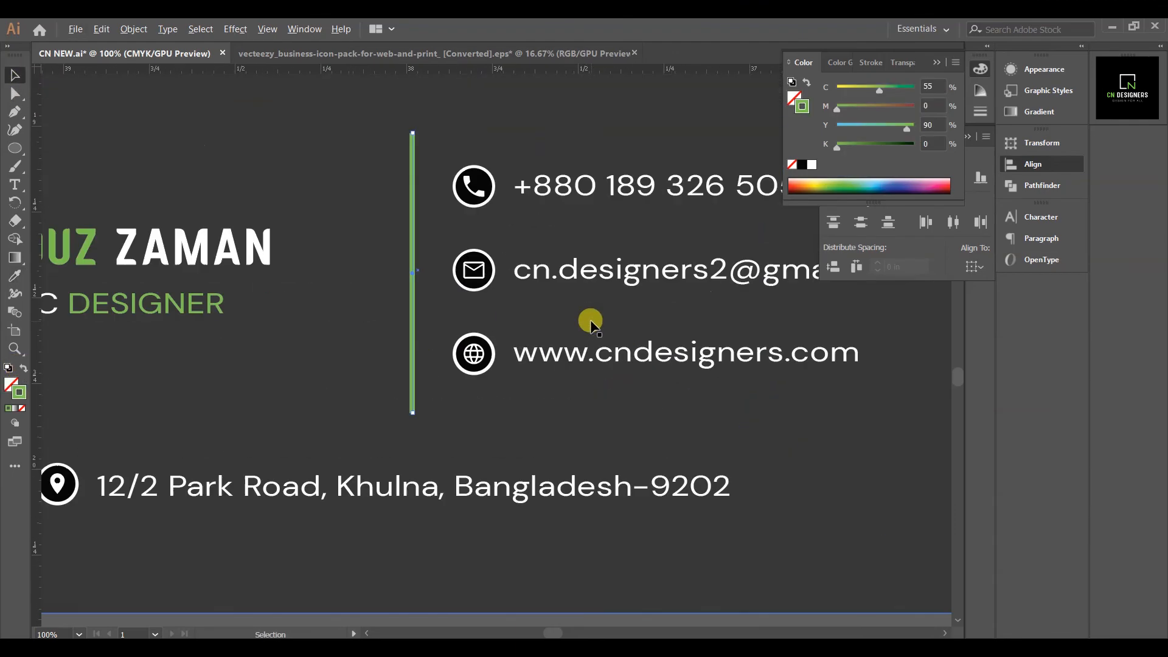
click(871, 62)
click(880, 86)
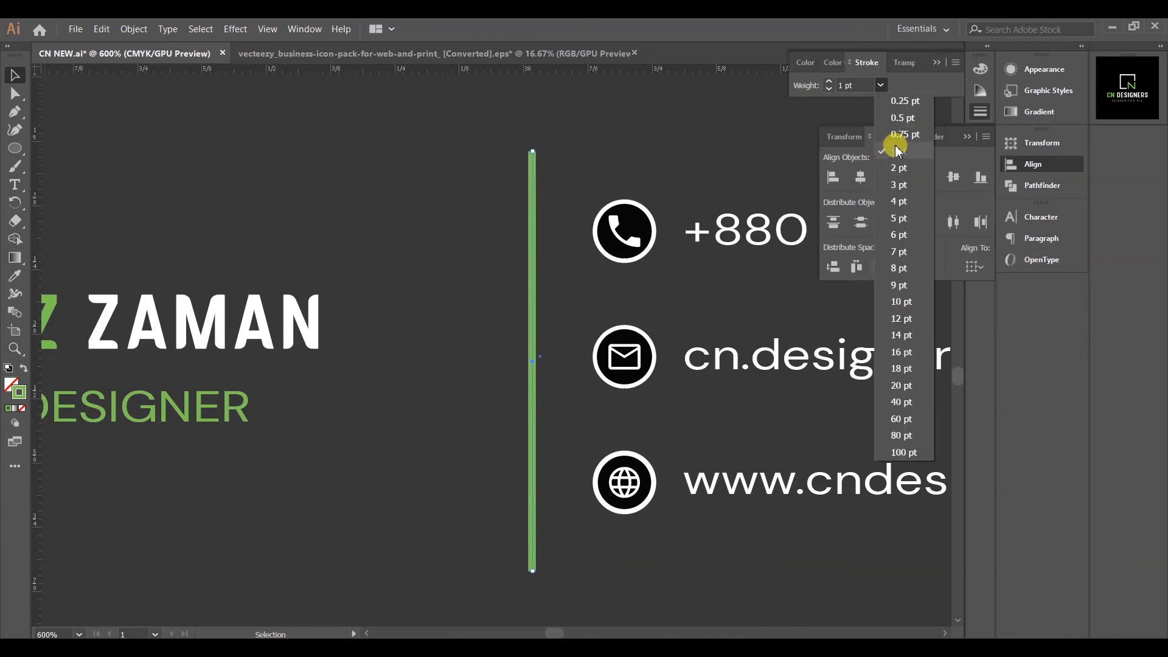
click(900, 165)
Recolour the white circles behind the phone, mail and globe icons with the green sampled from the word DESIGNER
scroll(728, 180, down, 2)
scroll(728, 180, down, 1)
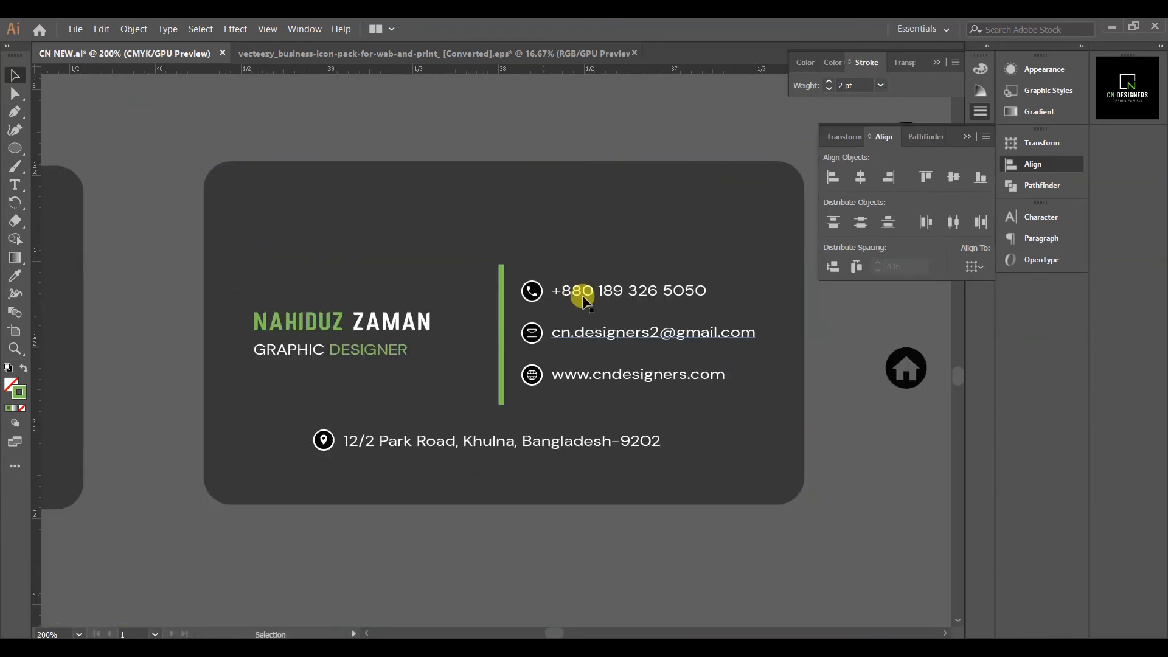
scroll(589, 304, up, 5)
click(426, 210)
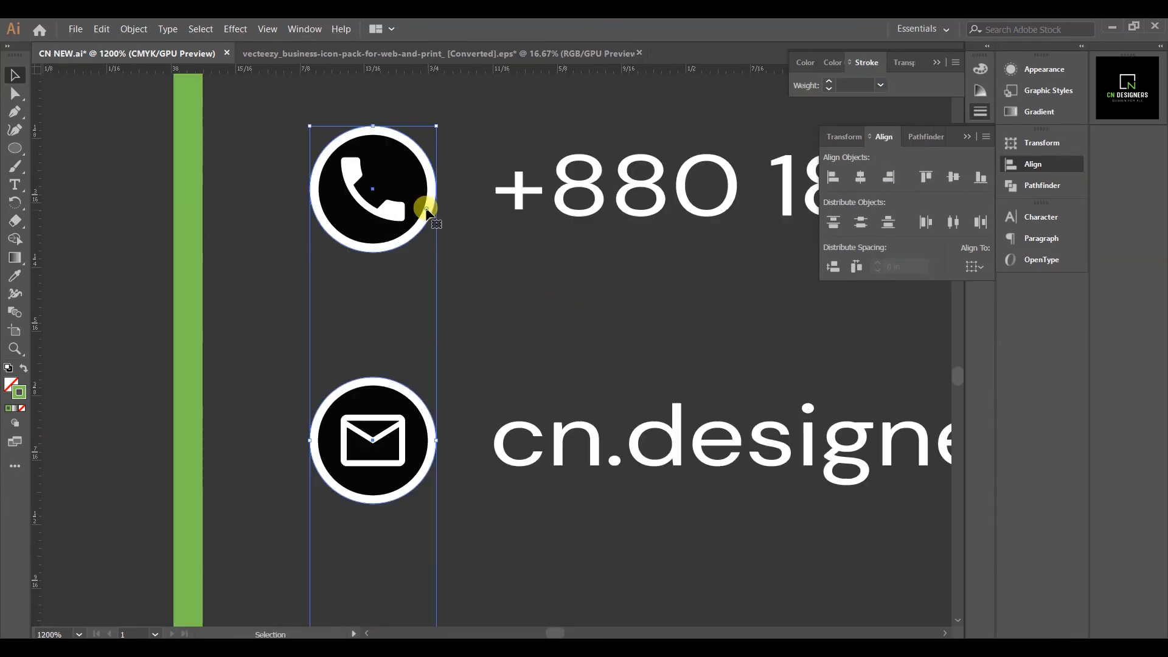
click(15, 275)
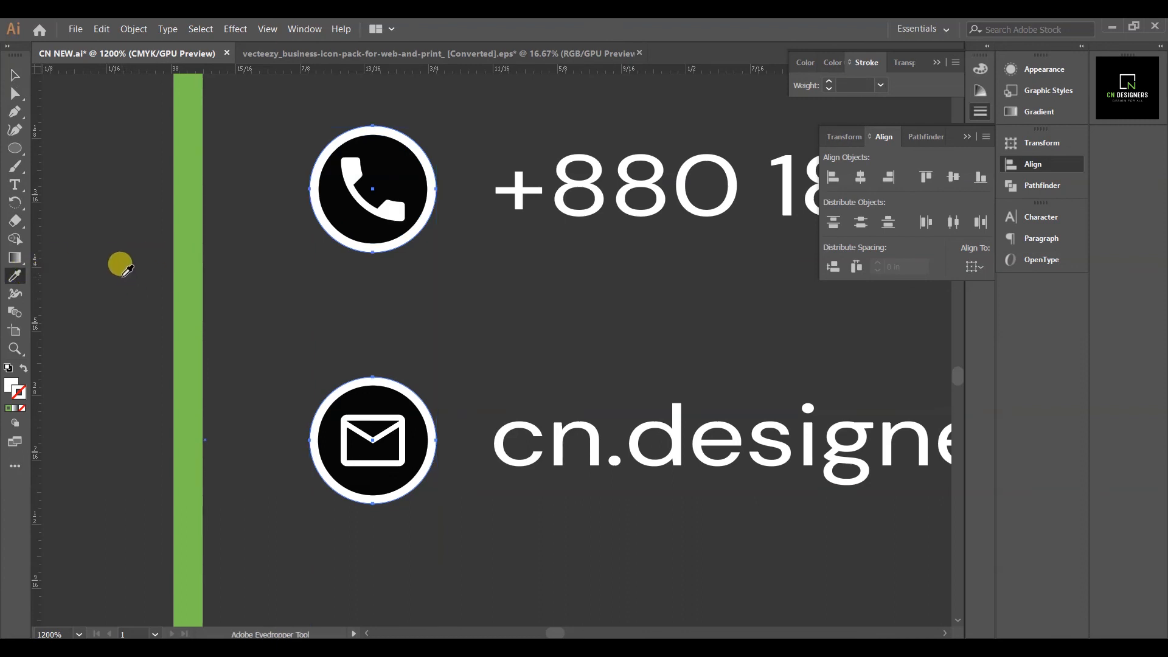
drag(120, 262, 709, 239)
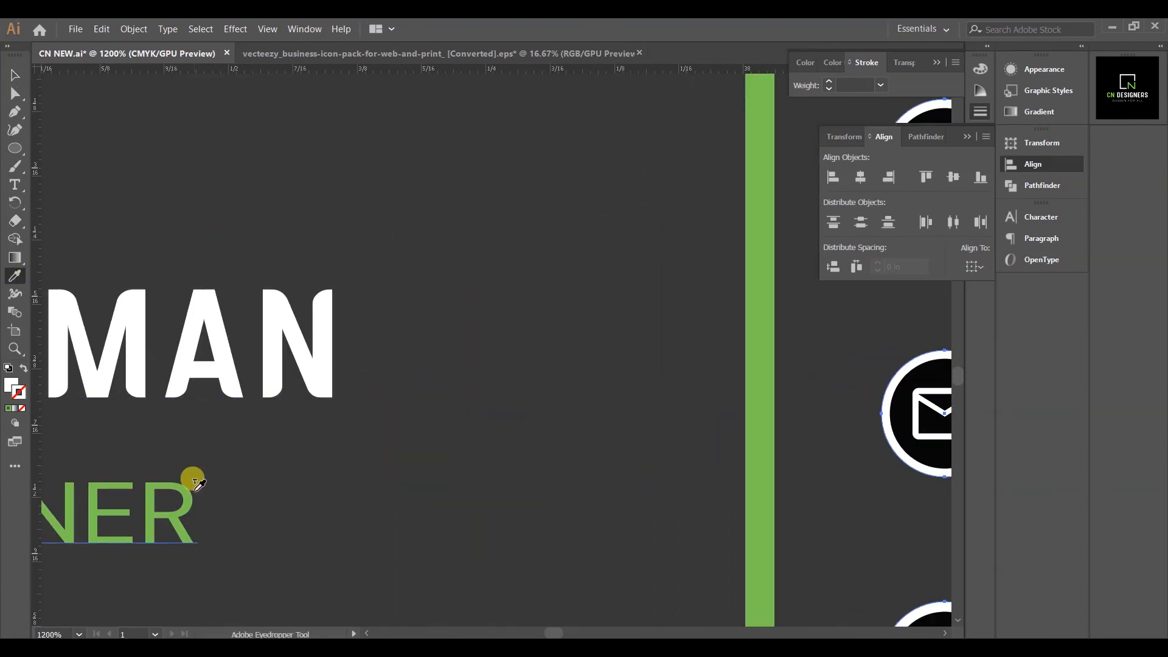
click(186, 480)
click(15, 77)
click(433, 223)
Recolour the white circle behind the location pin icon with the green of the other contact icons' circles
scroll(460, 223, down, 3)
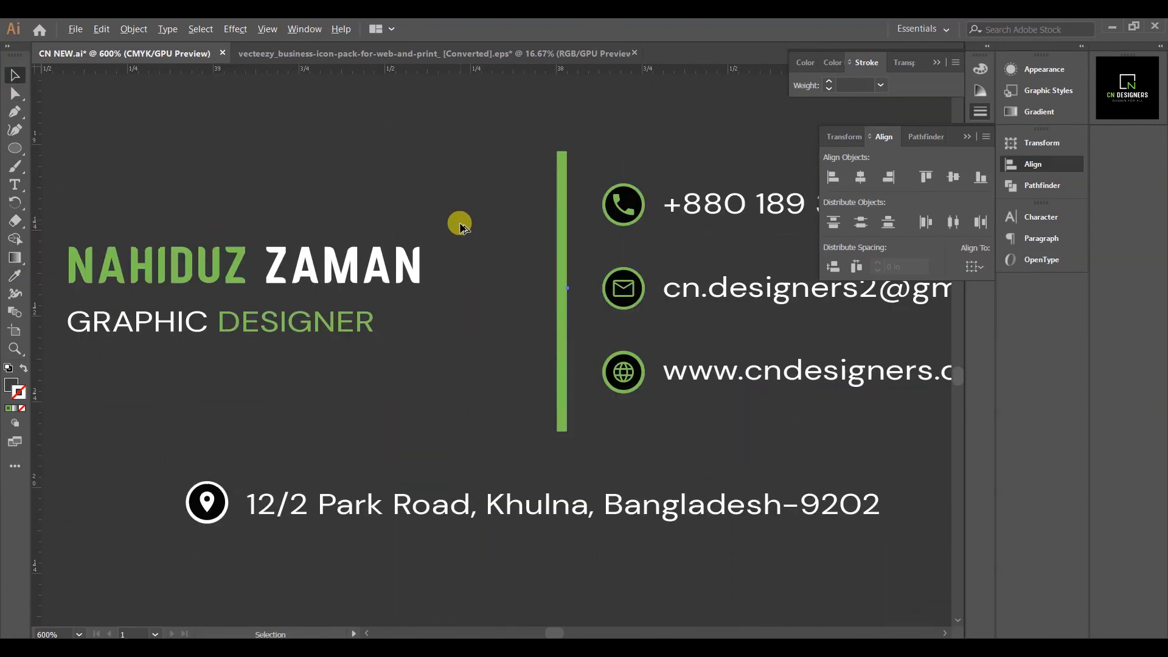
drag(432, 370, 471, 277)
click(266, 402)
click(15, 276)
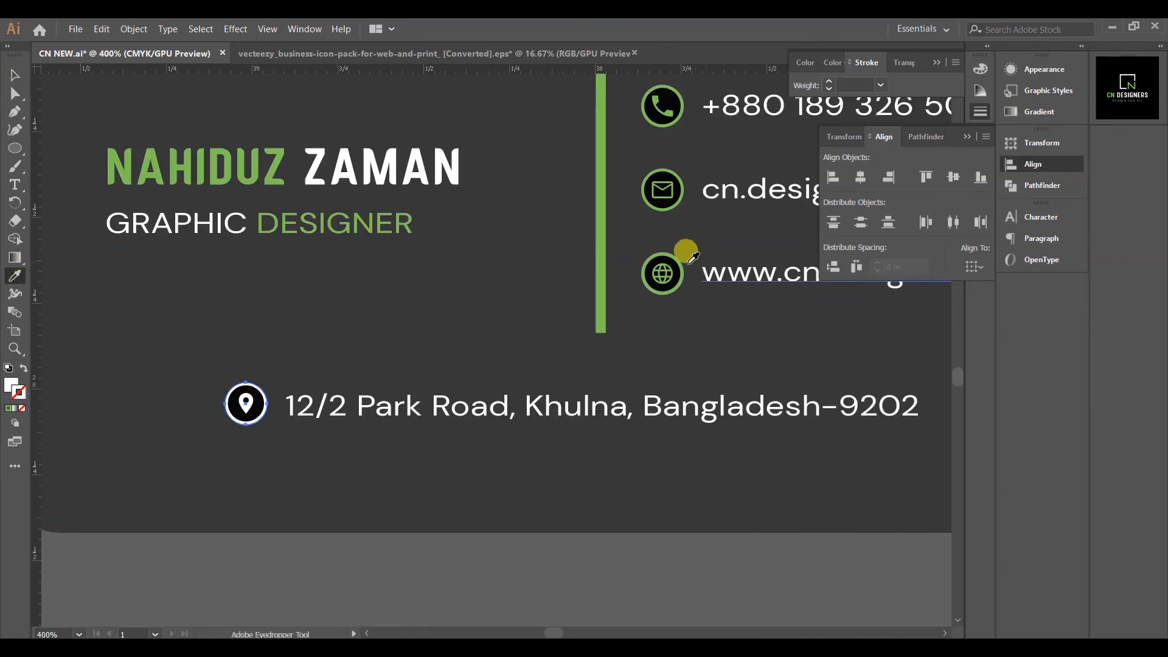
click(15, 75)
click(333, 555)
Select the back card's background and check its fill colour values
scroll(371, 514, down, 2)
scroll(581, 284, down, 1)
mouse_move(575, 341)
mouse_down()
mouse_move(577, 283)
mouse_move(663, 301)
mouse_up()
click(461, 211)
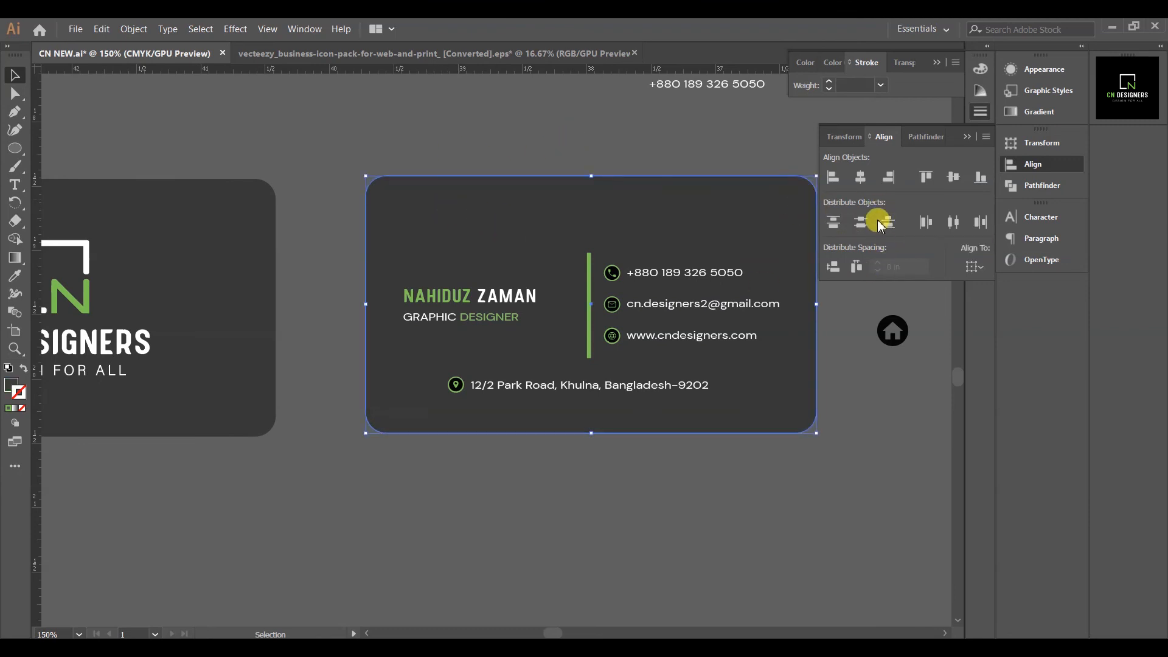
click(11, 382)
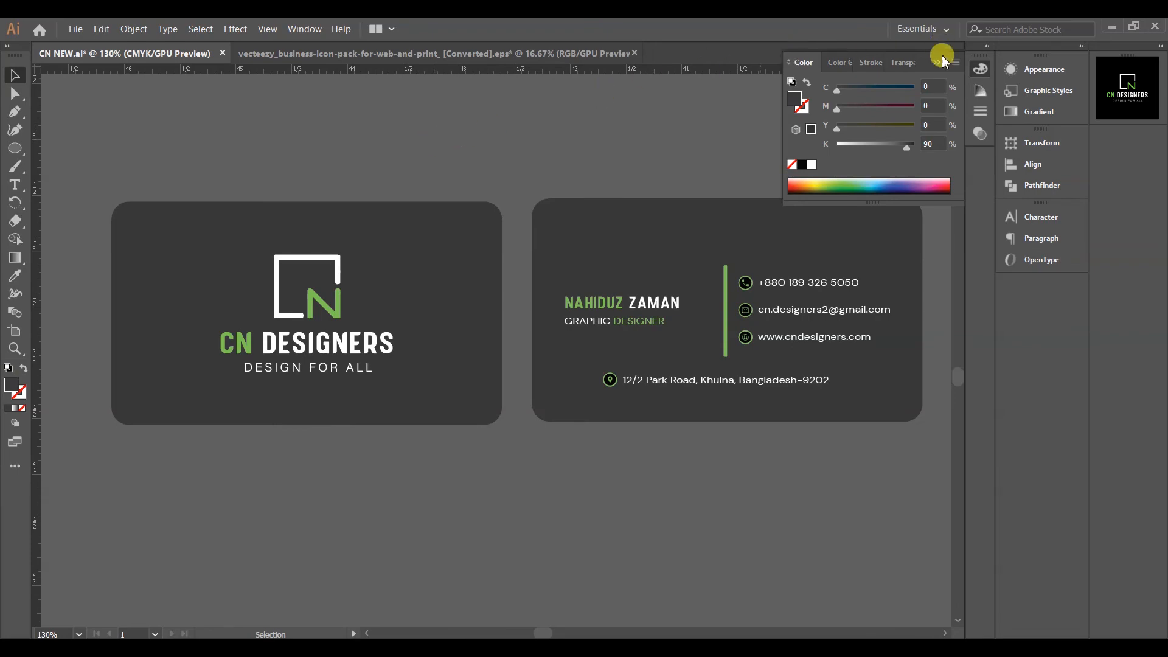
click(942, 62)
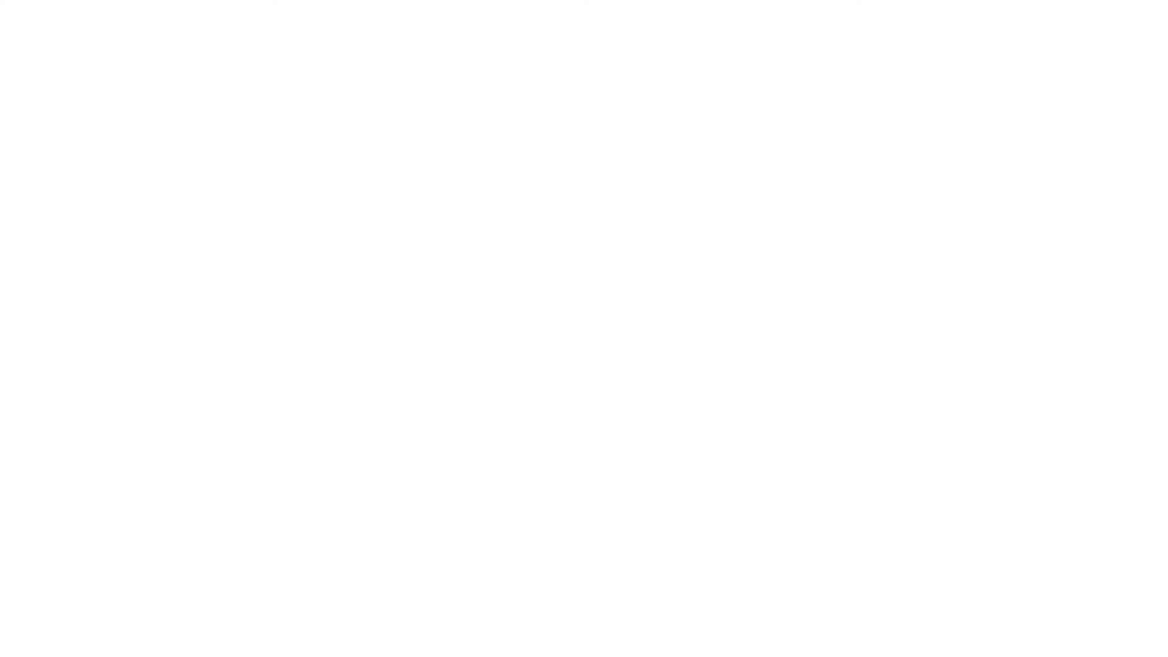